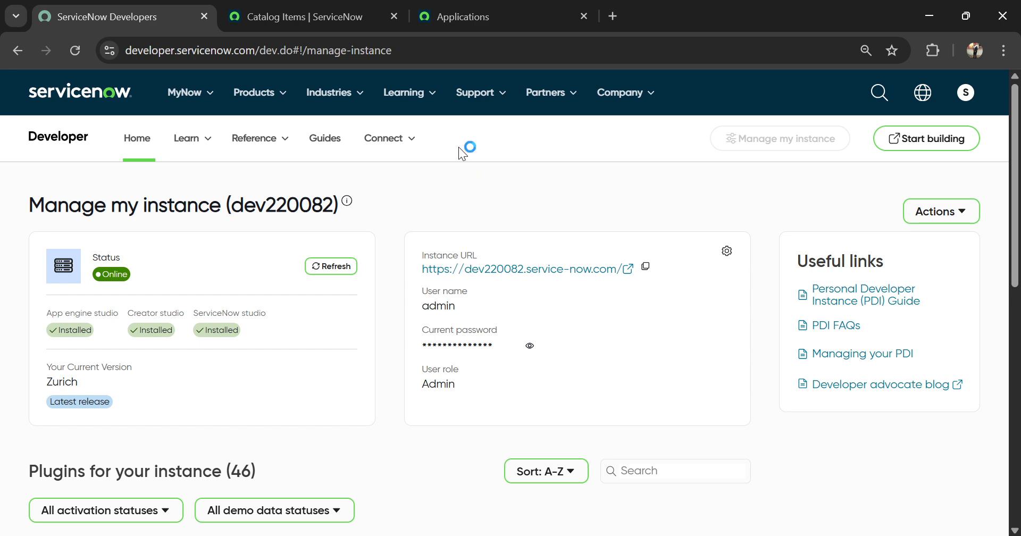
- Close the old Catalog Items and Applications tabs and open the developer instance from its Instance URL
left_click(390, 15)
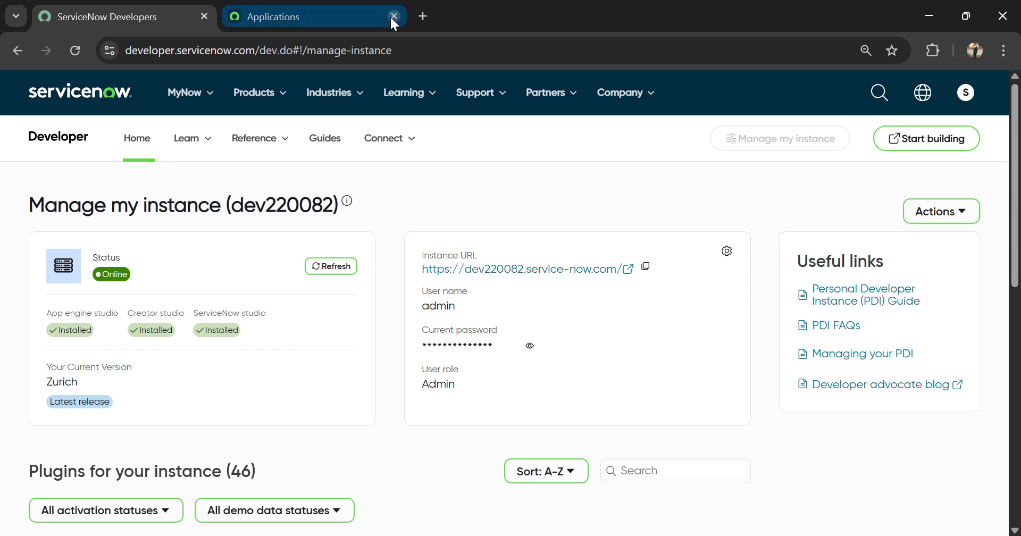
left_click(390, 15)
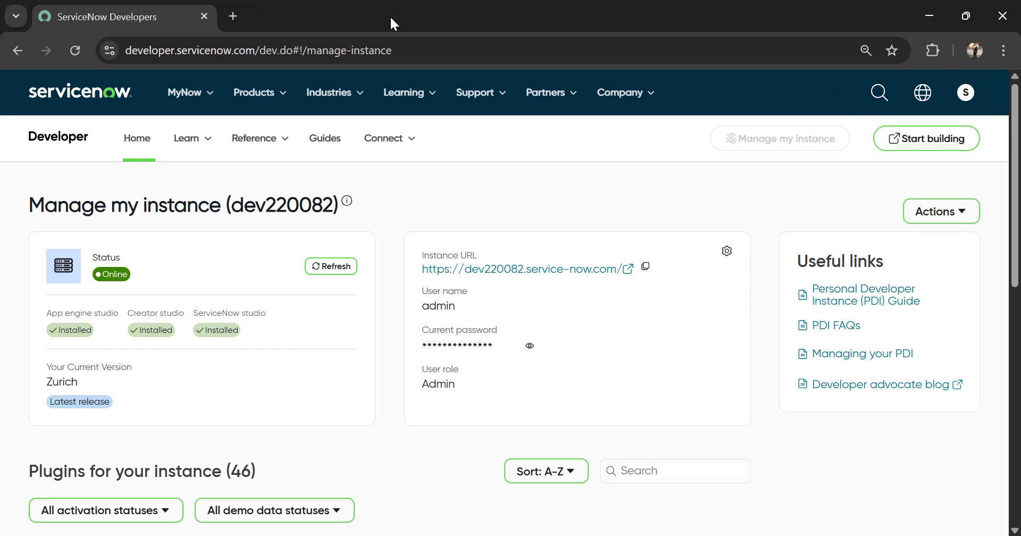
left_click(504, 269)
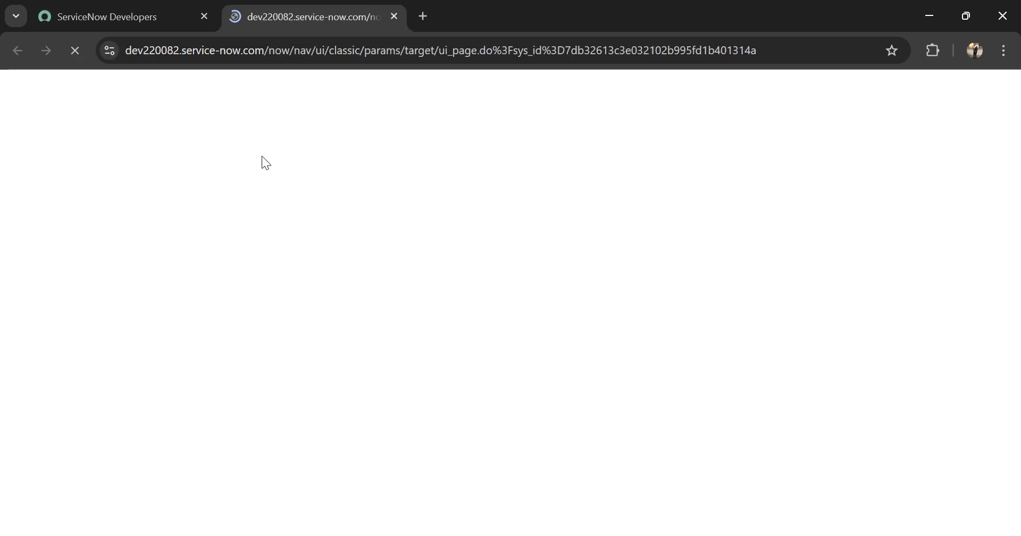
left_click(158, 16)
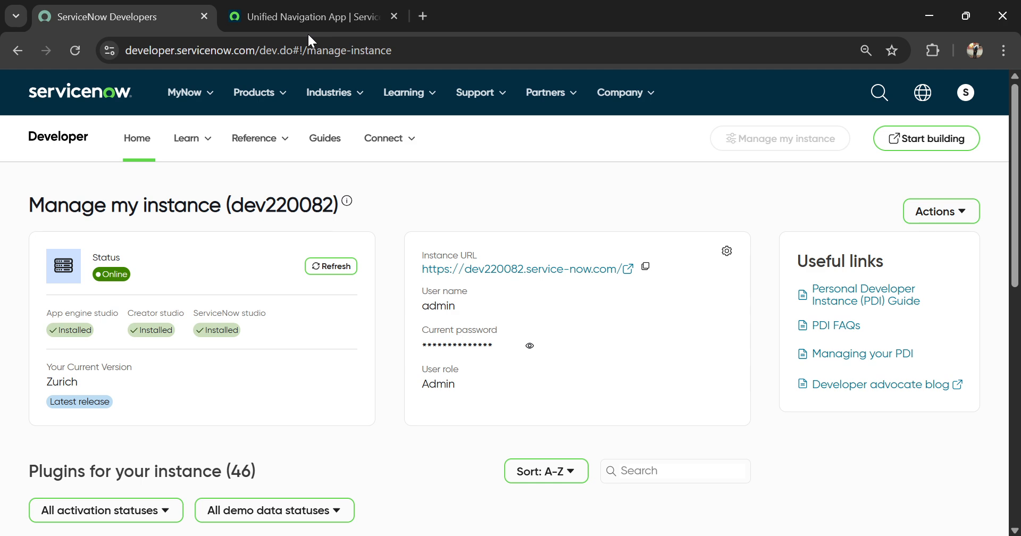
left_click(281, 12)
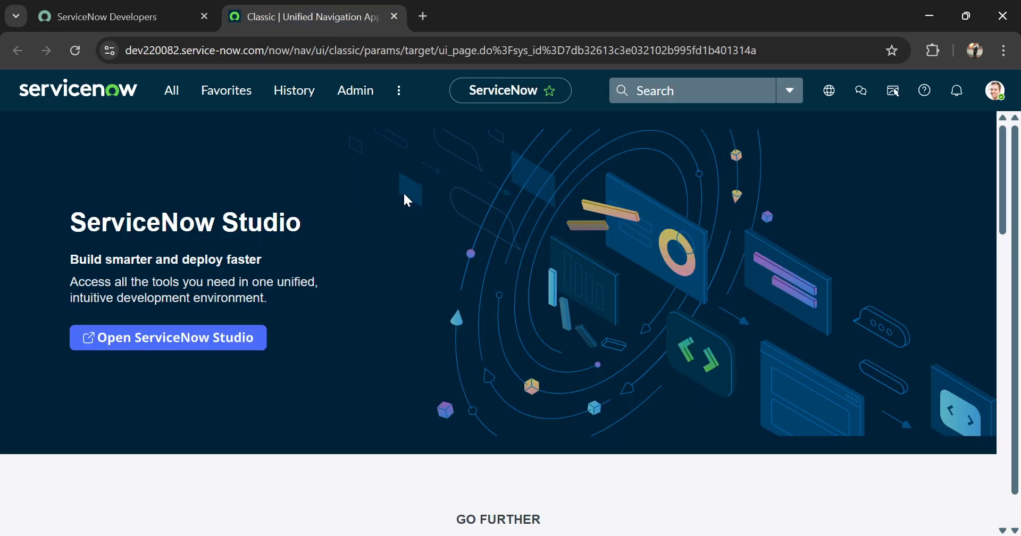
- Open App Engine Studio from the low-code apps card on the instance's home page
scroll(406, 197, "down", 4)
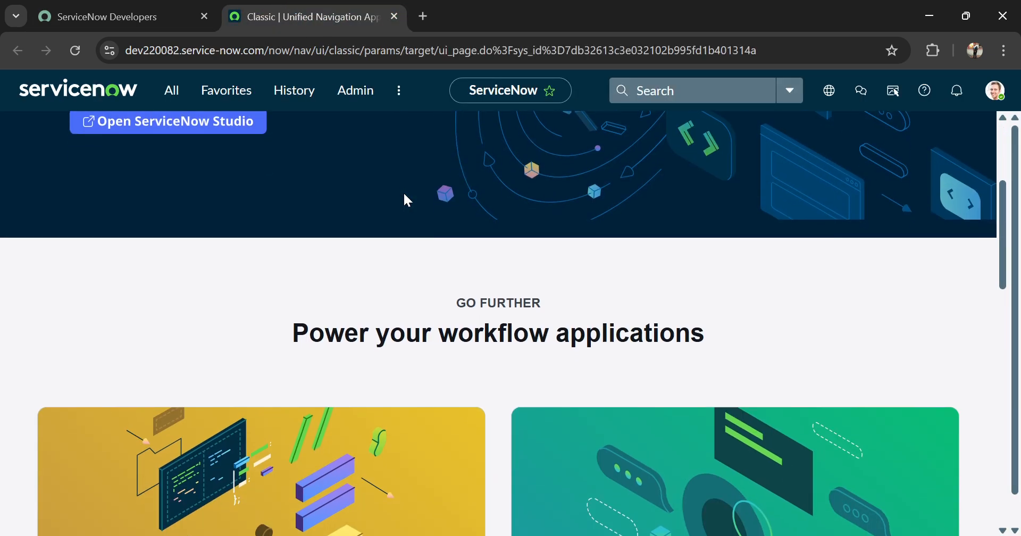
scroll(407, 201, "up", 4)
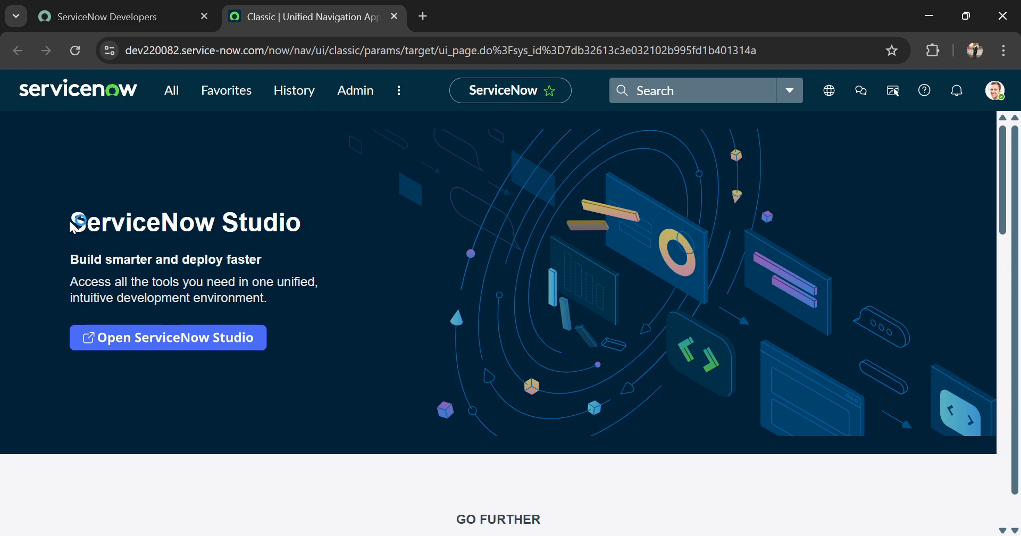
scroll(483, 218, "down", 2)
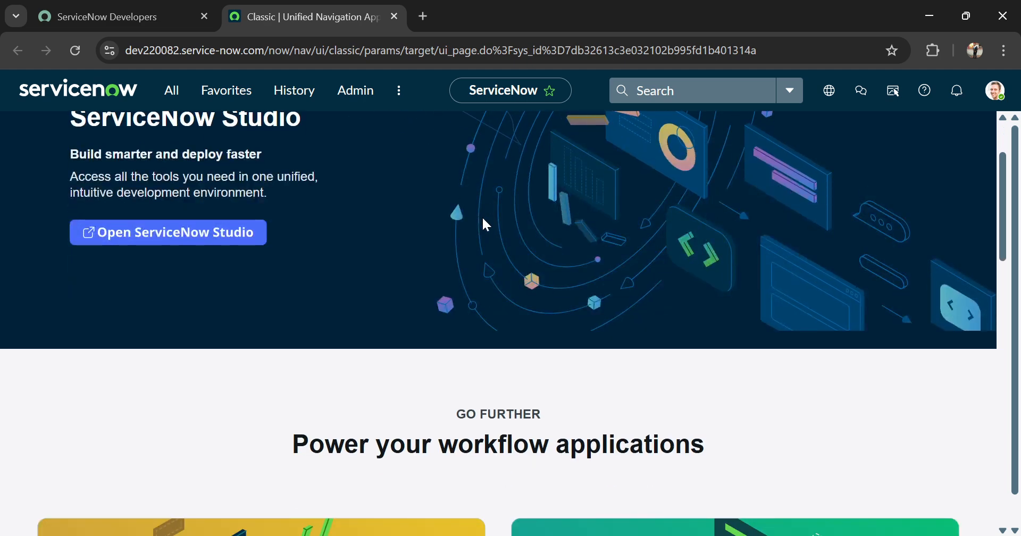
scroll(483, 218, "down", 4)
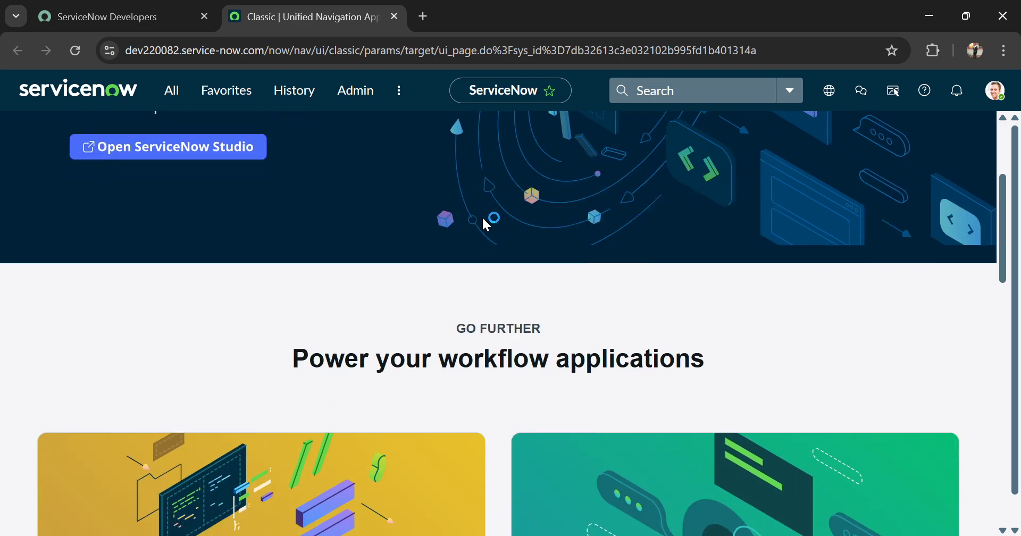
scroll(483, 218, "down", 4)
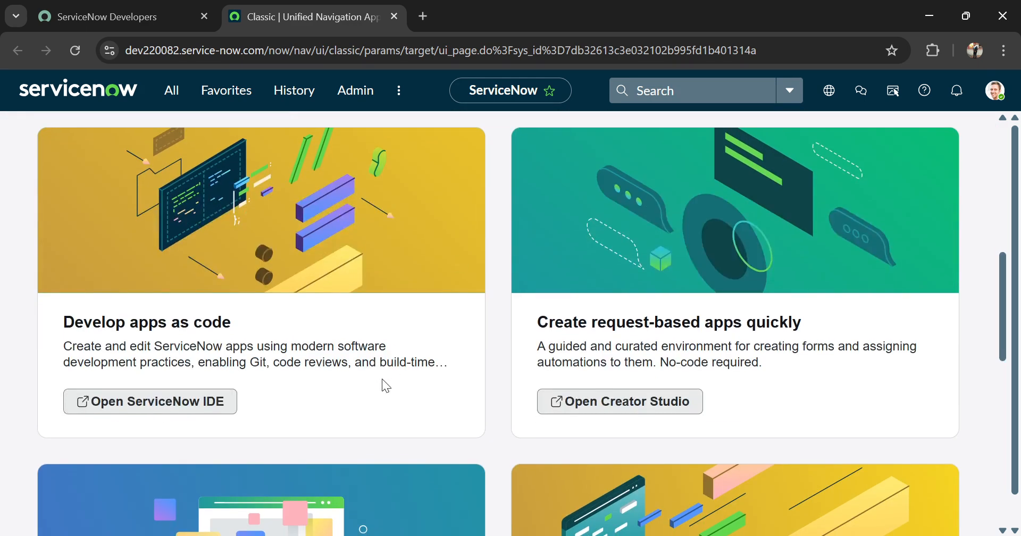
scroll(390, 372, "down", 5)
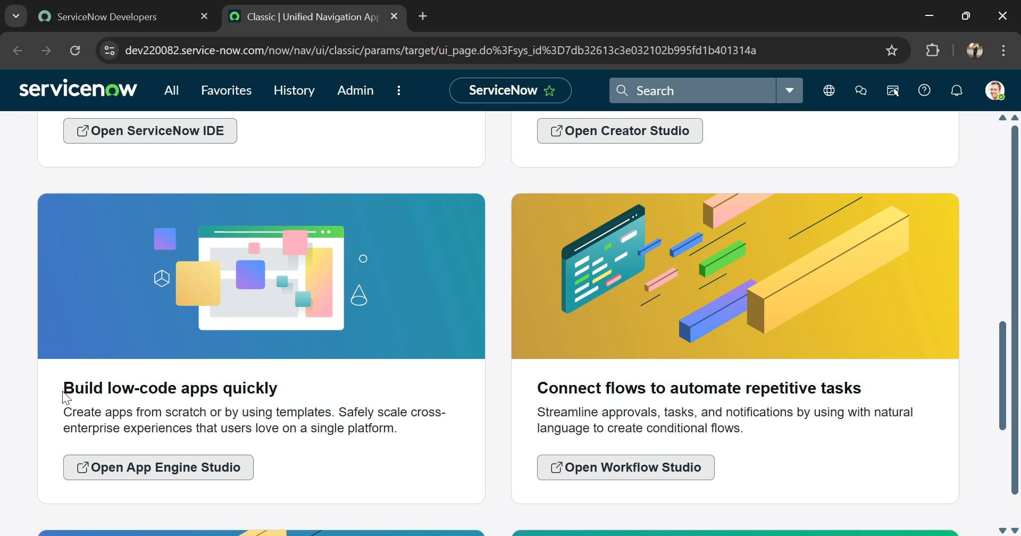
left_click(191, 472)
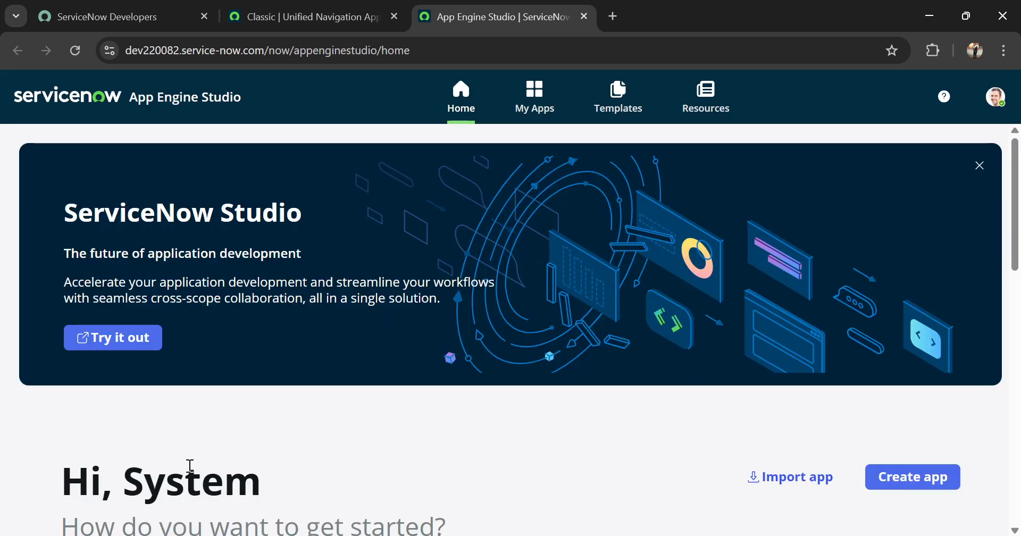
- Start adding a table from the quick start options and choose to create its app from scratch
scroll(260, 415, "down", 6)
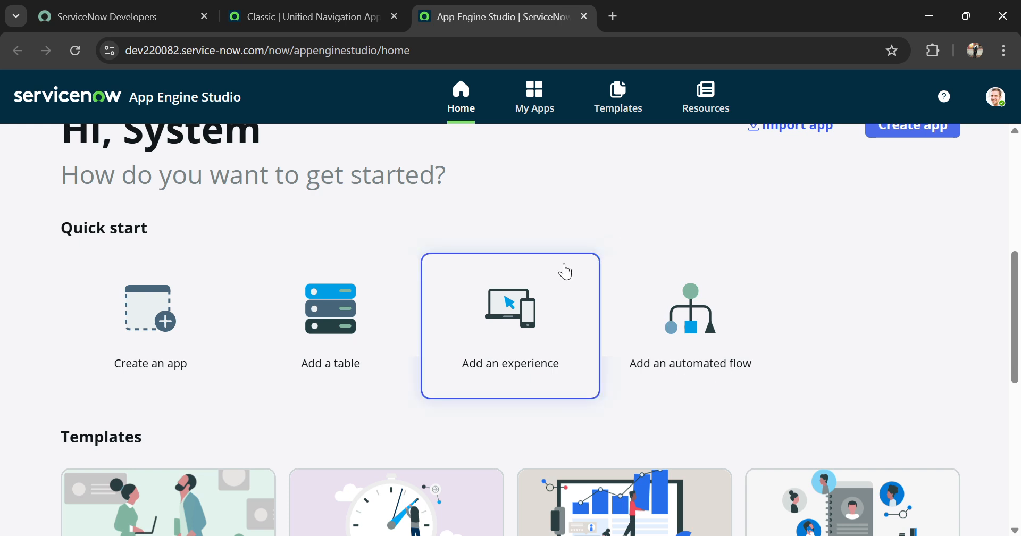
scroll(399, 201, "down", 2)
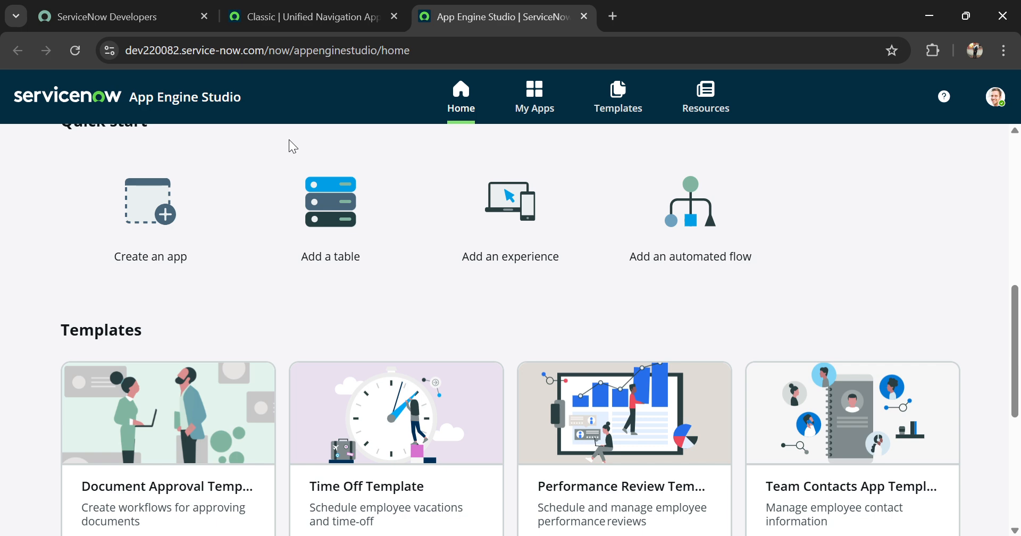
left_click(323, 201)
scroll(322, 200, "down", 2)
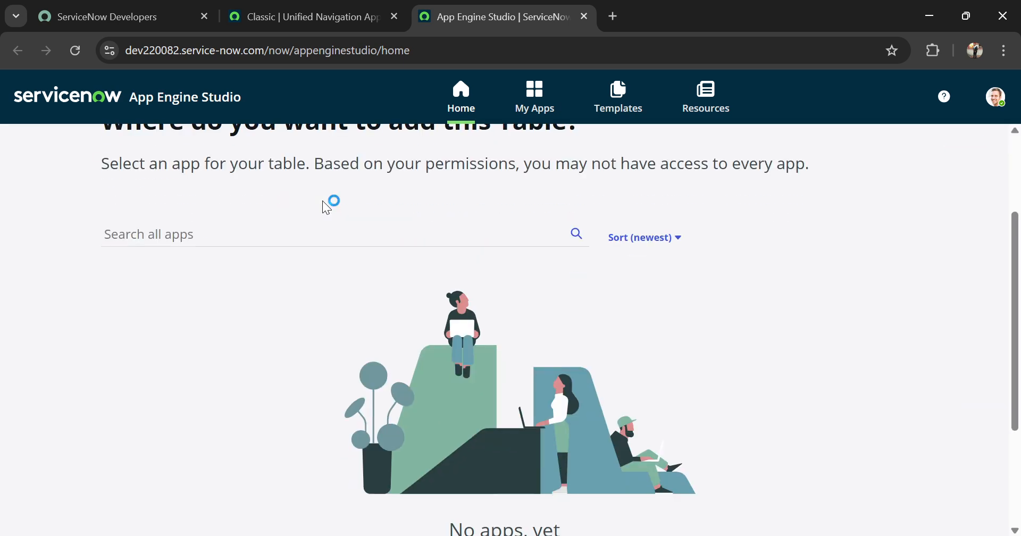
scroll(153, 292, "down", 3)
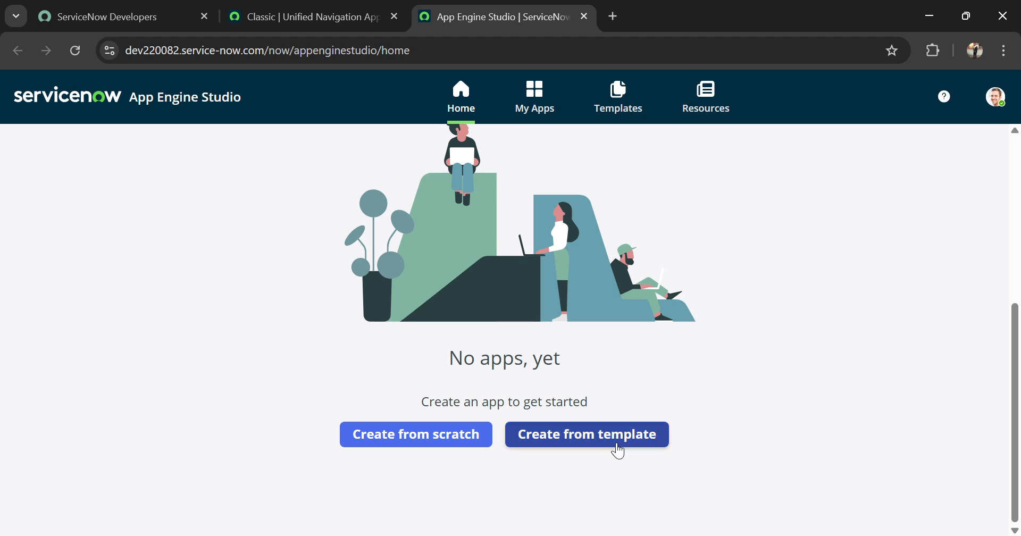
left_click(426, 442)
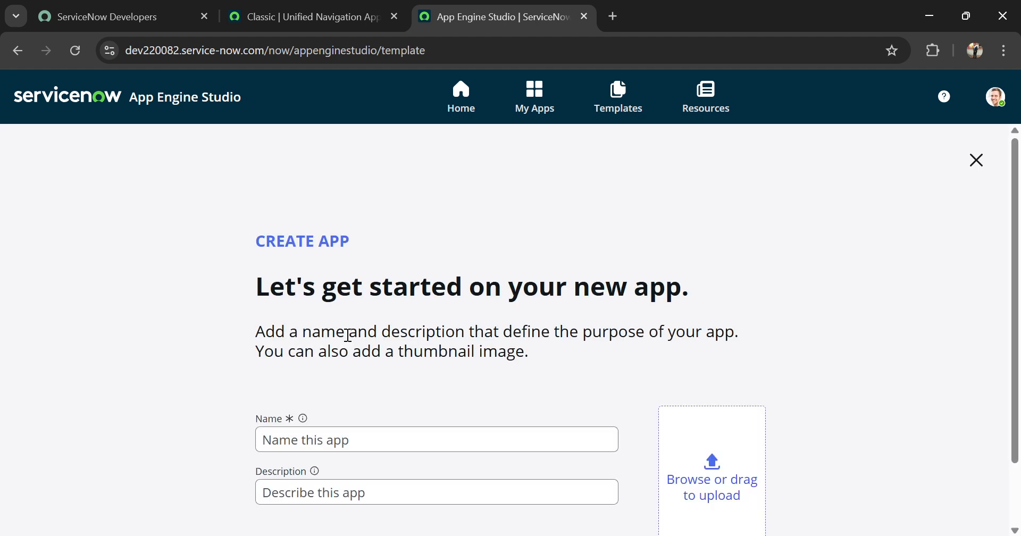
- Name the new app Leave Management System and continue to its role setup
scroll(348, 335, "down", 2)
left_click(319, 365)
type("Leave Manag")
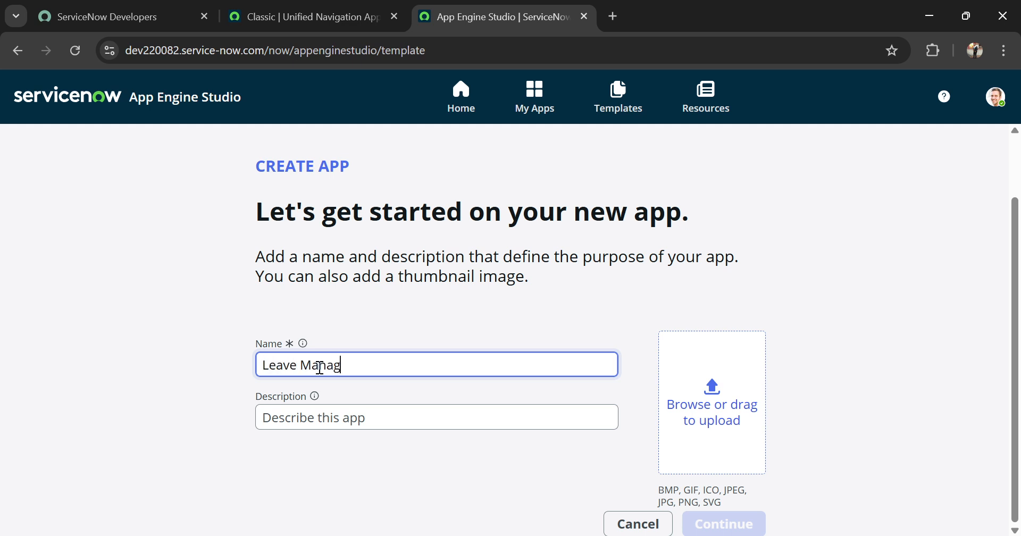
type("ement System")
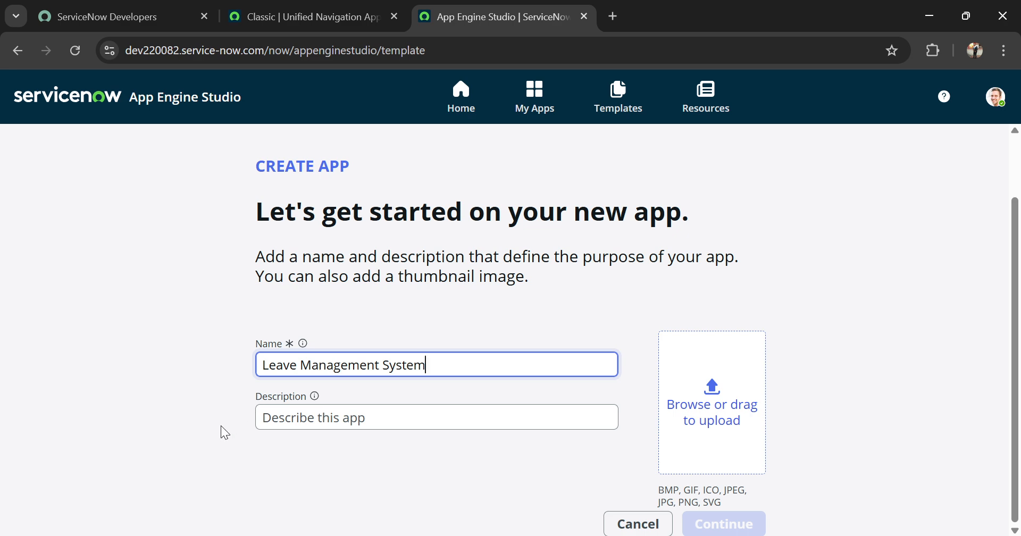
left_click(322, 447)
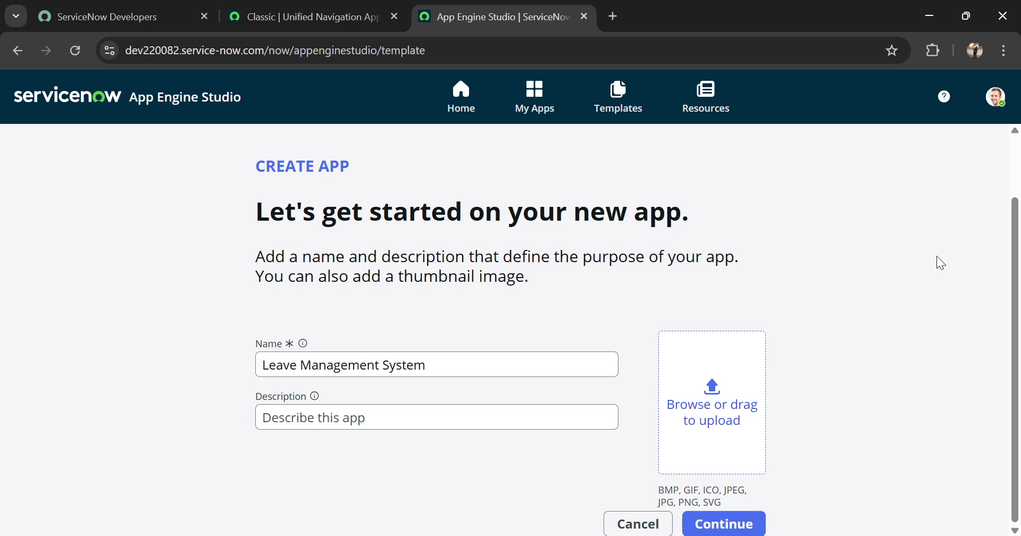
left_click(749, 526)
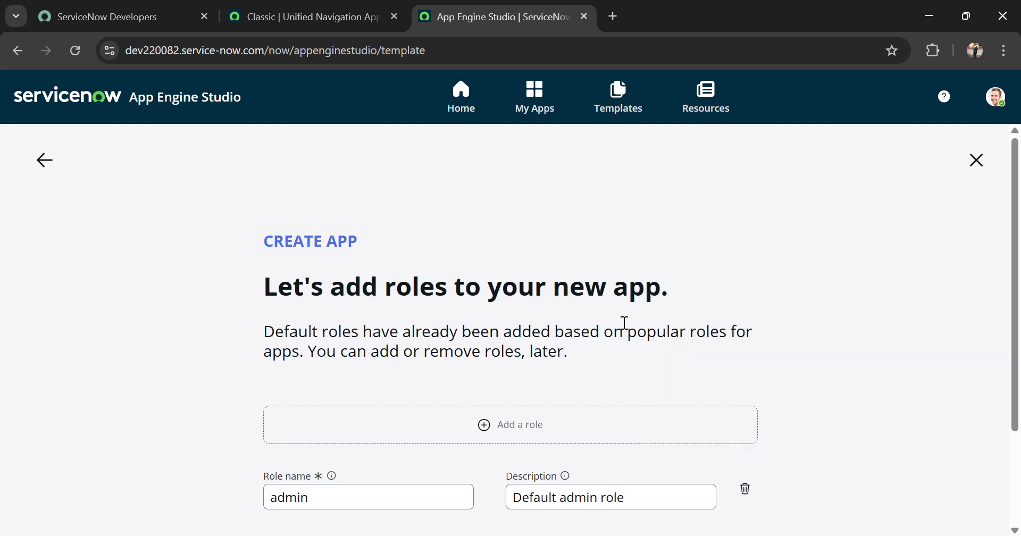
- Rename the app's default admin role as manager and the default user role as employee
scroll(623, 322, "down", 2)
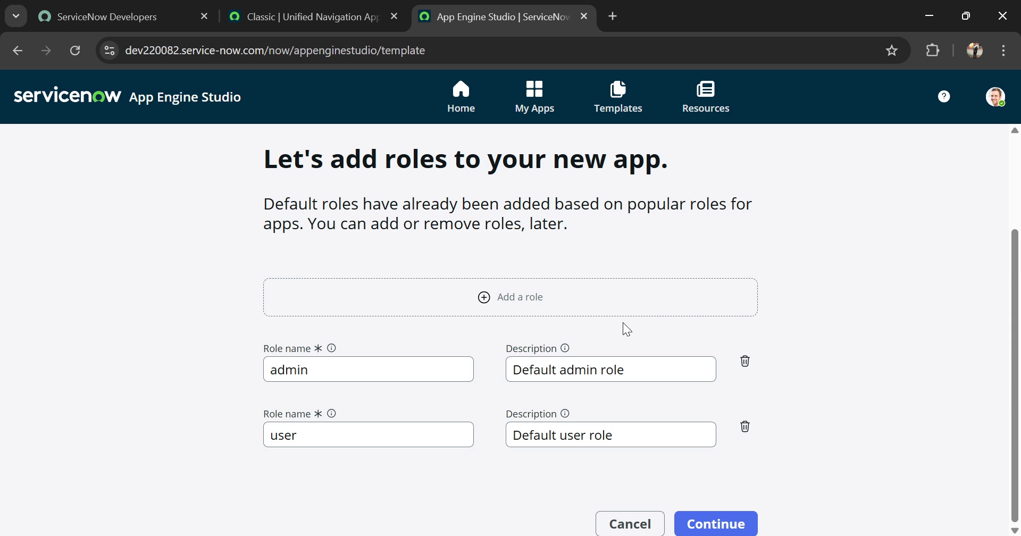
double_click(302, 369)
type("manager")
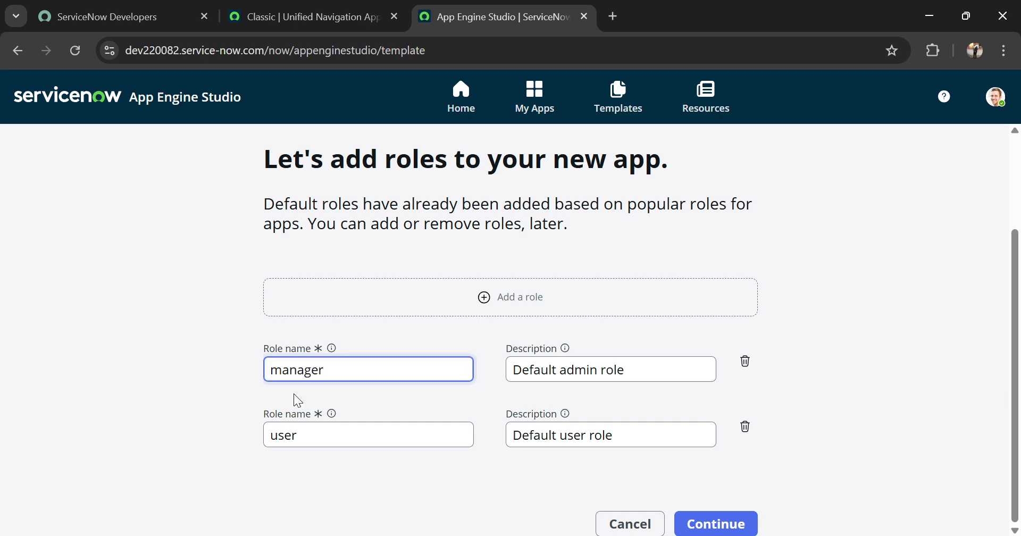
double_click(286, 433)
type("employee")
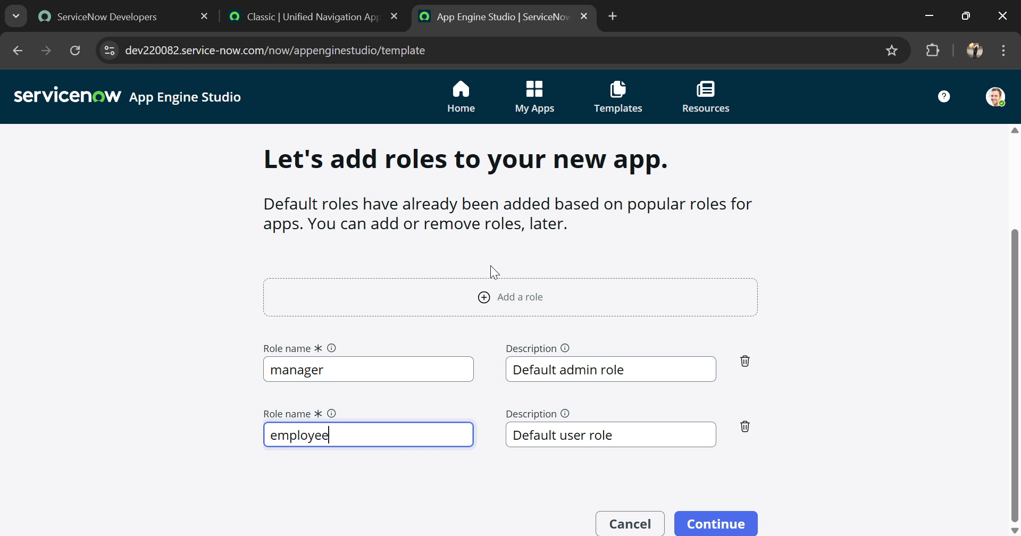
- Add a third role named hr_admin to the app
left_click(482, 297)
left_click(302, 327)
type("hr_")
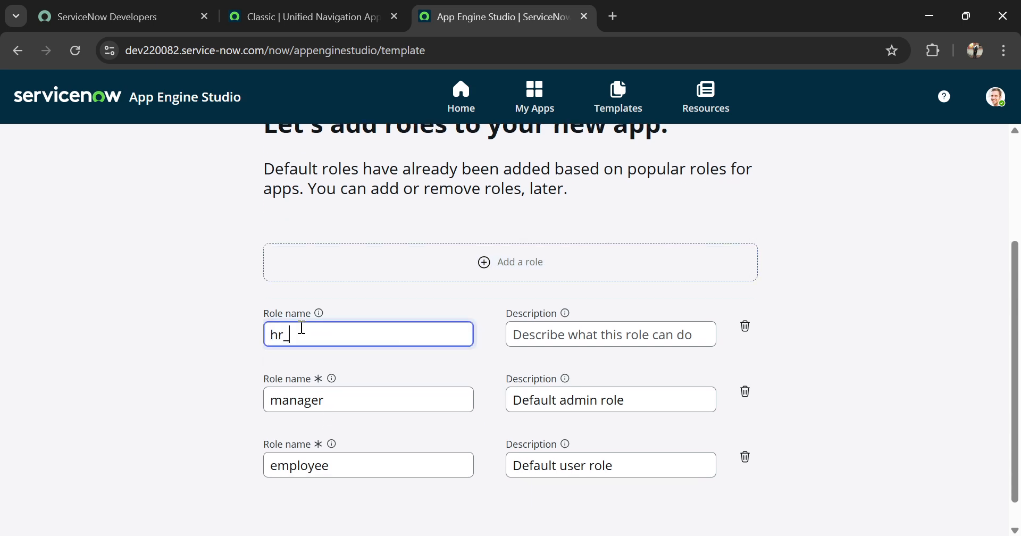
type("admin")
left_click(187, 326)
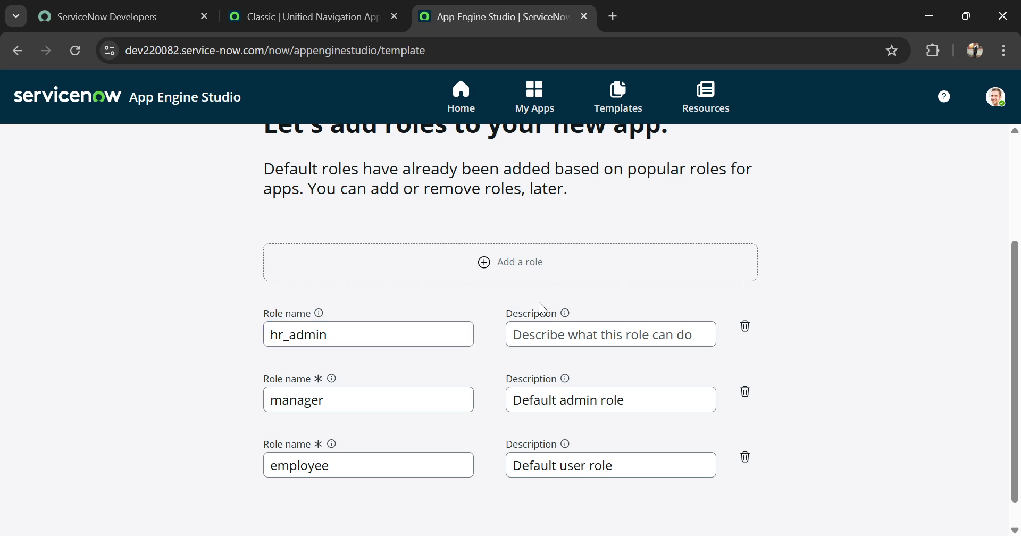
- Set the manager role's description to "manager" and the employee role's description to "employee"
left_click(562, 331)
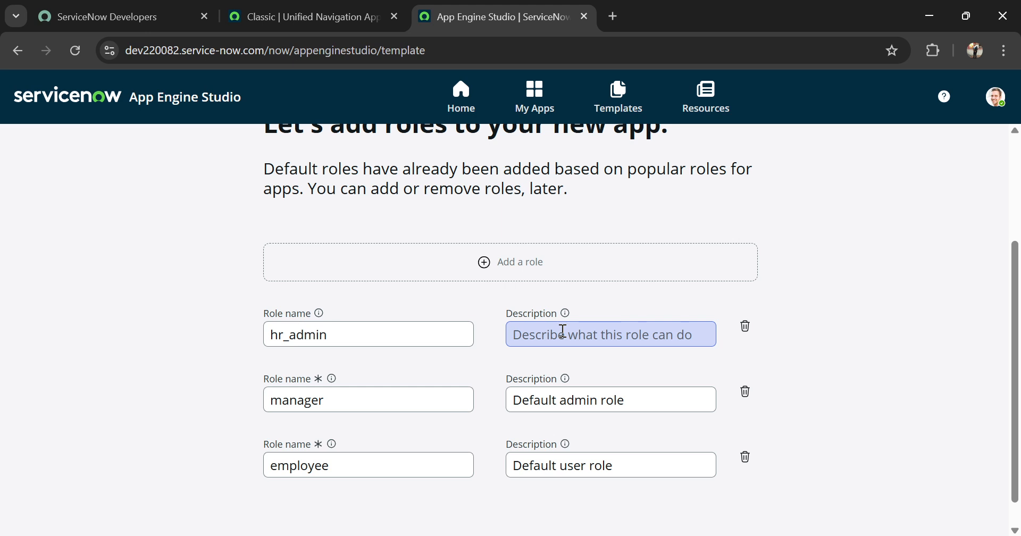
scroll(562, 330, "down", 1)
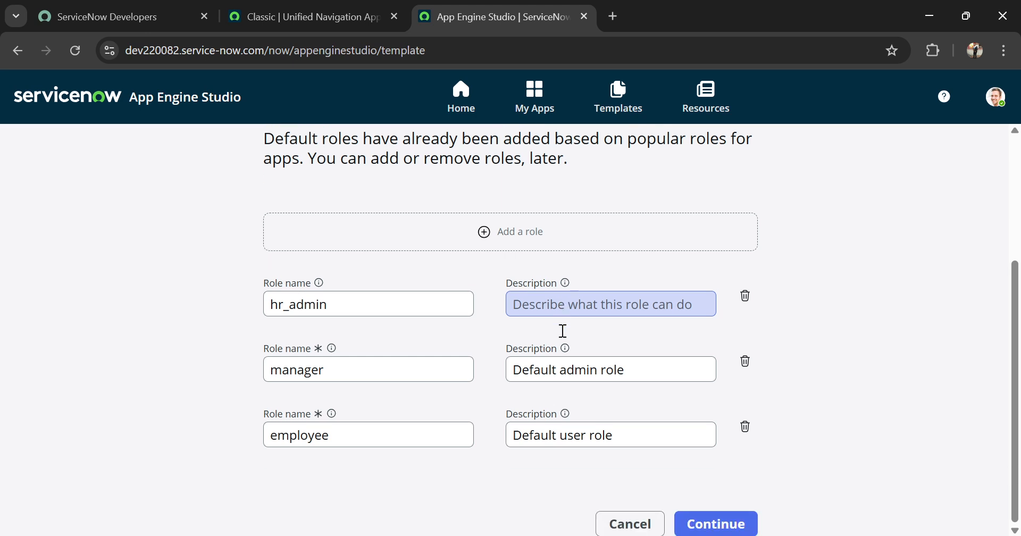
double_click(529, 370)
key("ctrl+a")
type("mamag")
key("BackSpace")
key("BackSpace")
key("BackSpace")
type("nager")
double_click(532, 435)
key("ctrl+a")
type("employee")
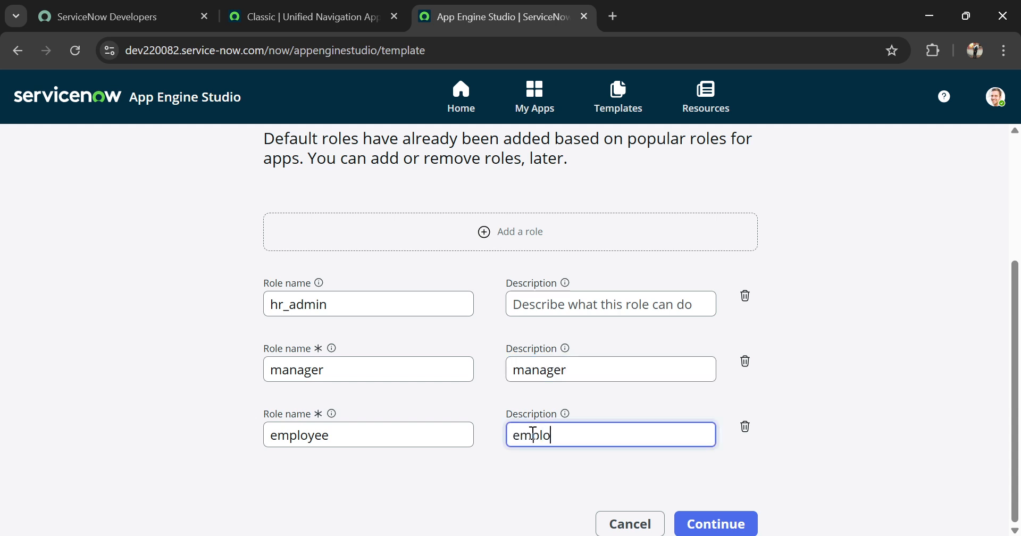
- Describe the hr_admin role as "HR admin" and continue with the three roles to create the app
left_click(529, 303)
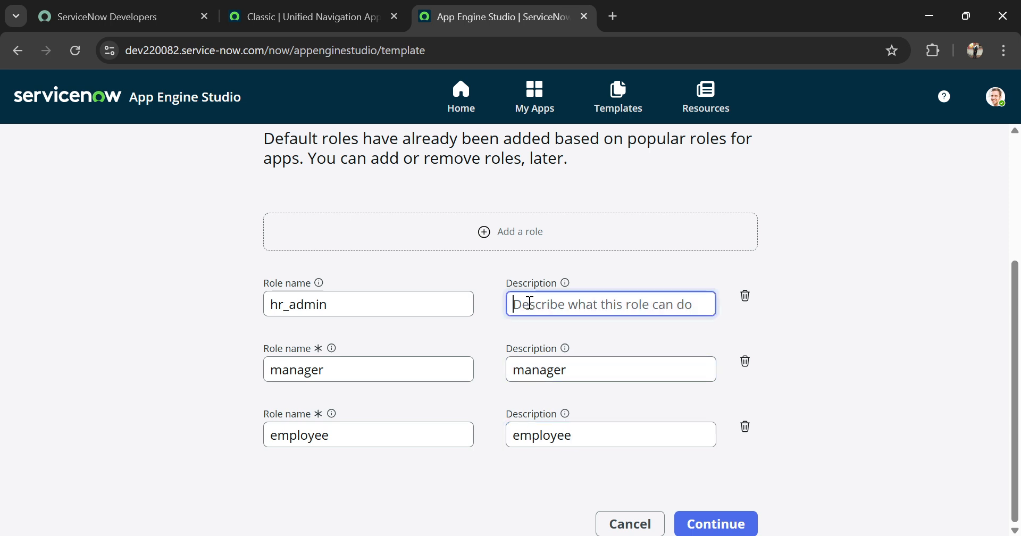
type("Hr admin")
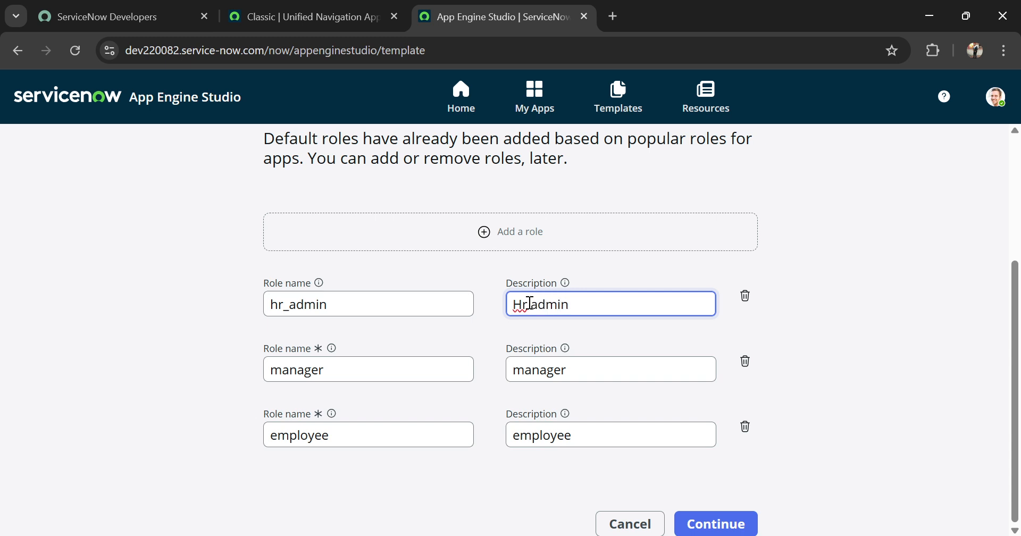
left_click(530, 303)
key("BackSpace")
type("R admin")
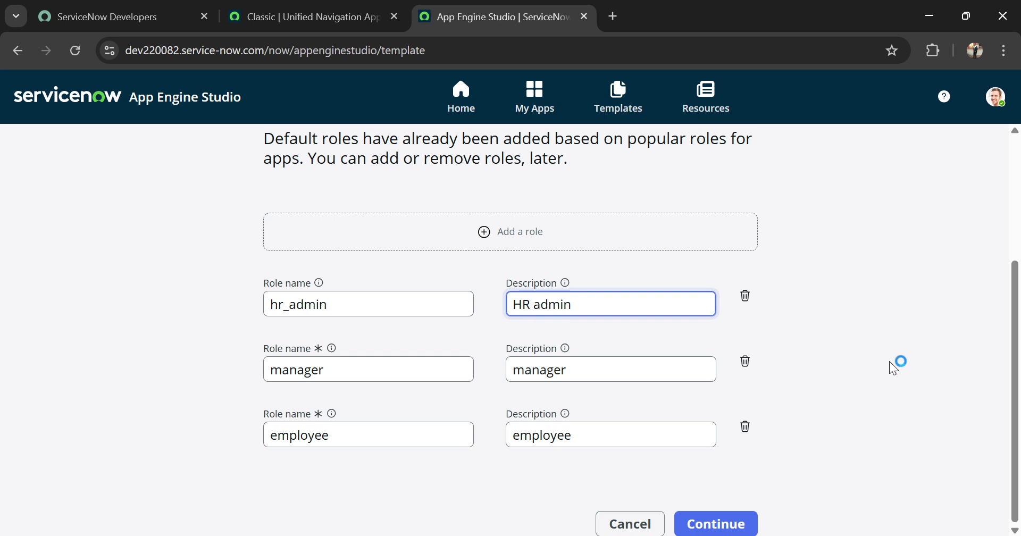
left_click(734, 528)
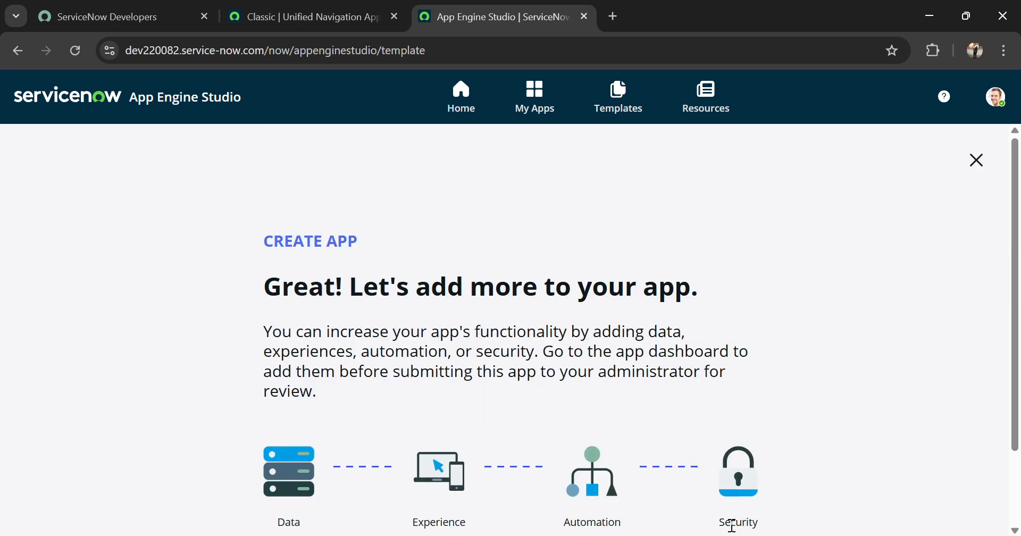
- Go to the Leave Management System app's dashboard and bring up its data section
scroll(610, 403, "down", 2)
left_click(669, 526)
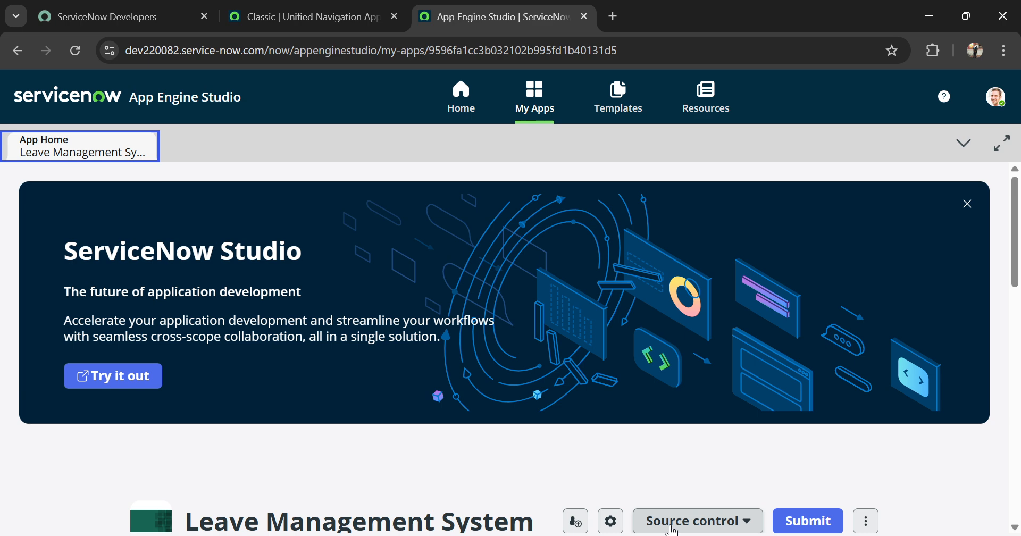
scroll(611, 346, "down", 6)
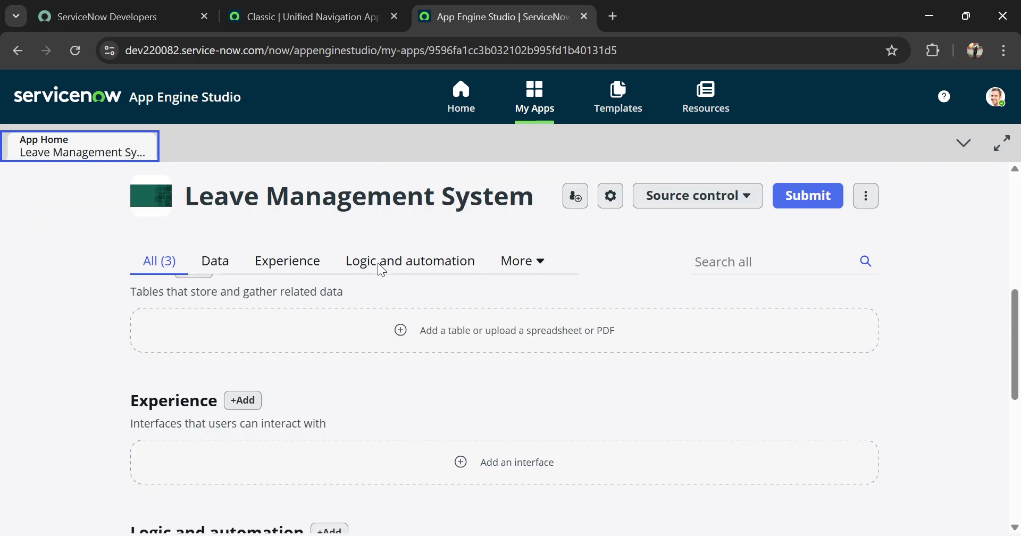
- Start adding data to the Leave Management System app by creating a blank table
scroll(60, 330, "up", 1)
left_click(215, 264)
left_click(184, 432)
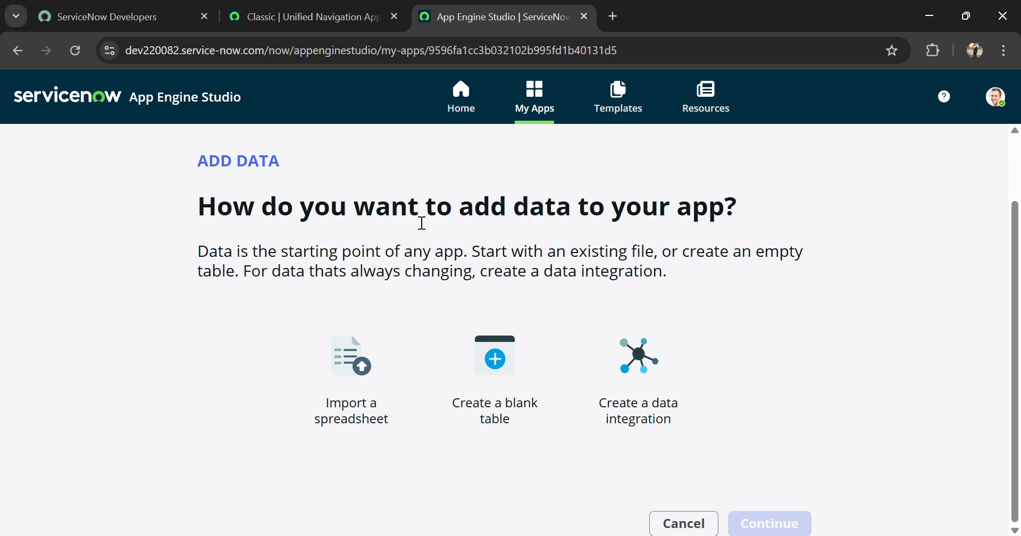
left_click(507, 378)
left_click(752, 523)
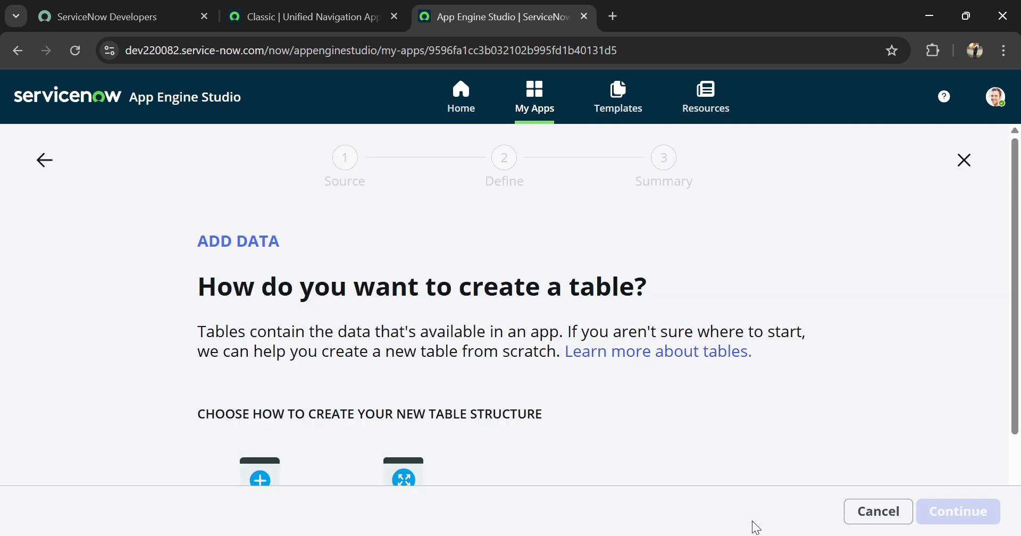
- Create the table from an extensible table, choosing Task as the base, and continue
scroll(720, 214, "down", 1)
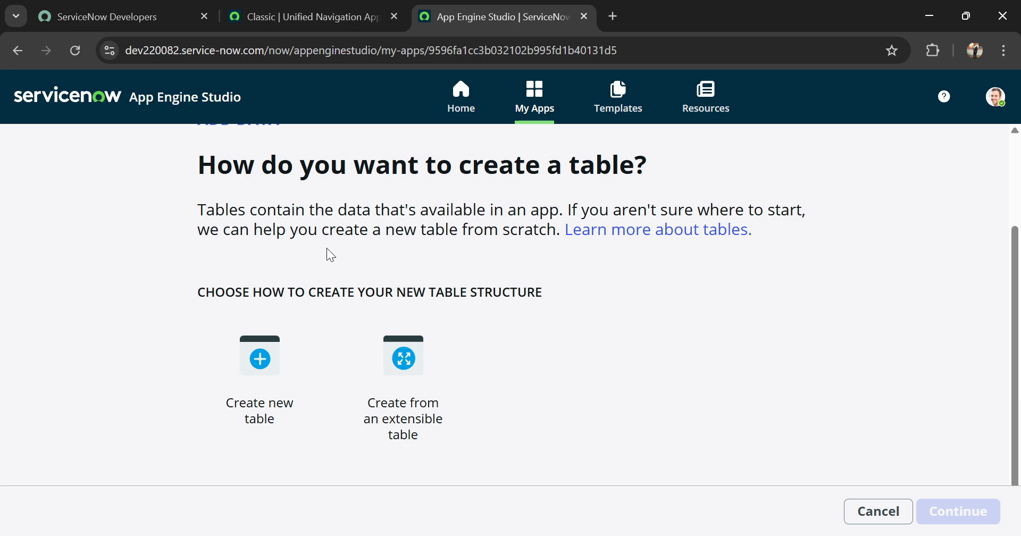
left_click(411, 360)
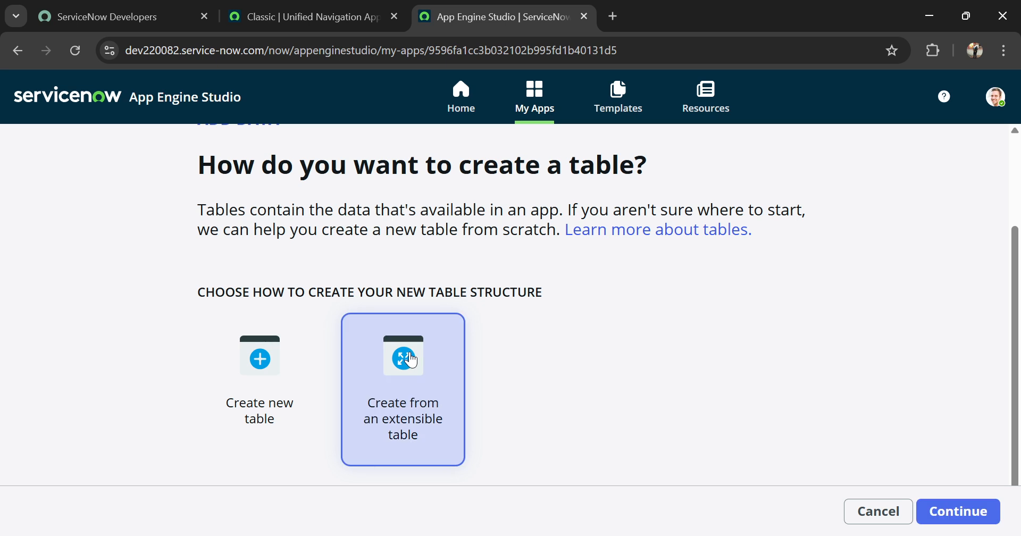
left_click(962, 523)
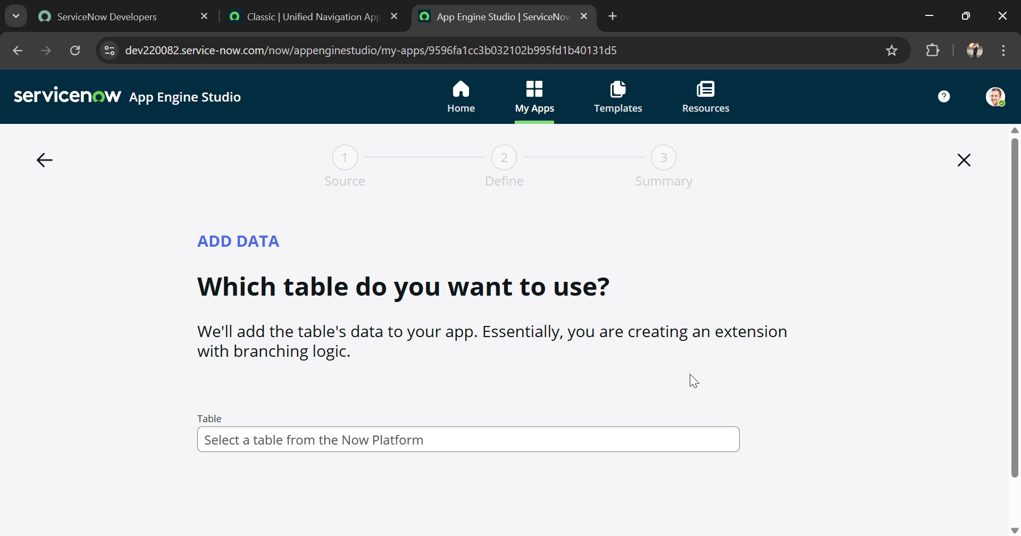
scroll(693, 381, "down", 1)
left_click(478, 379)
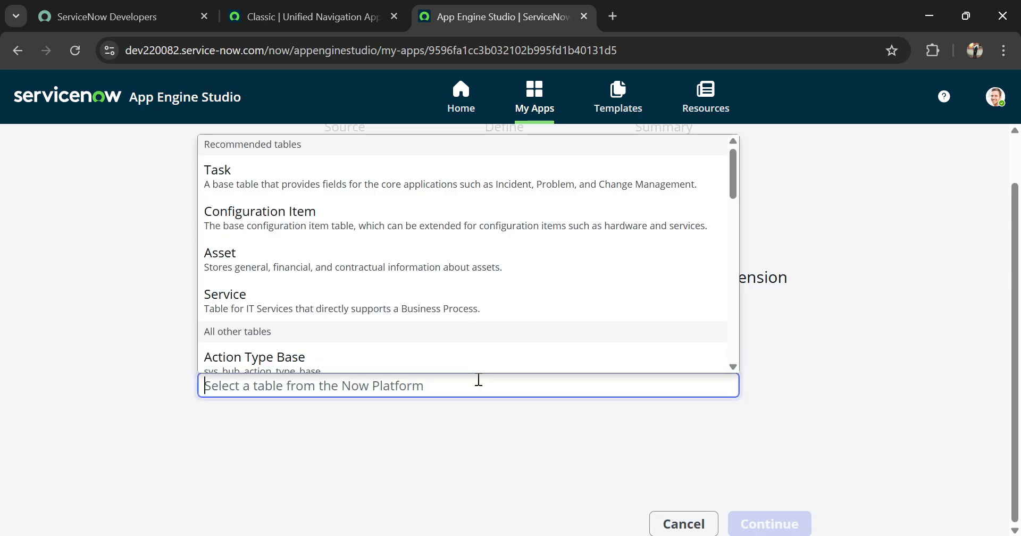
left_click(267, 160)
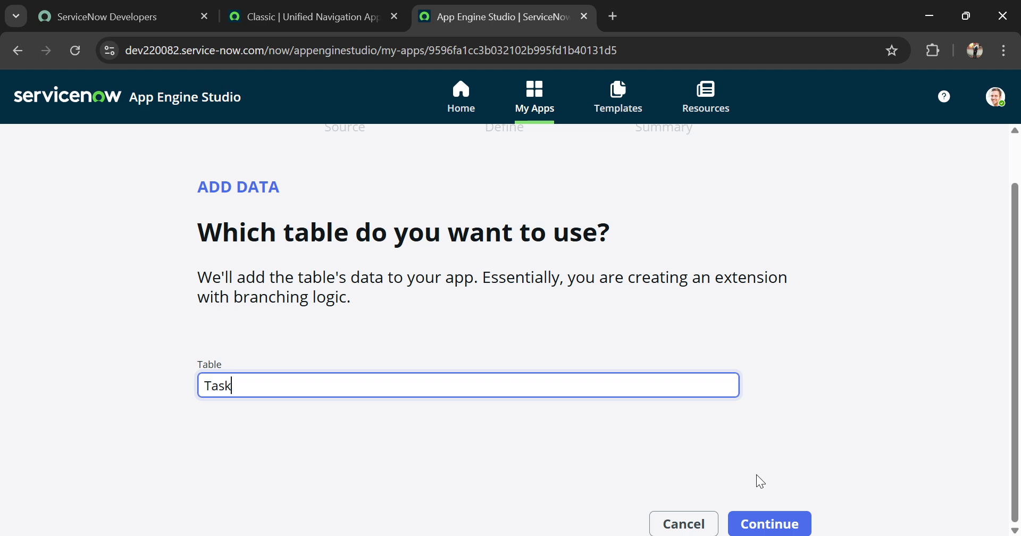
left_click(760, 523)
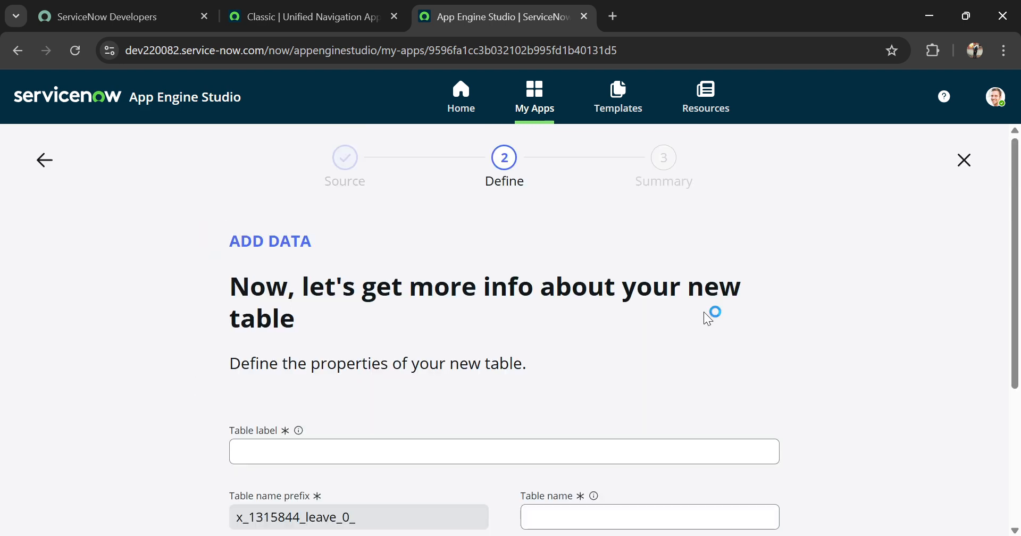
- Label the new table "Leave Management System" and continue to its role permissions
scroll(707, 318, "down", 3)
left_click(296, 288)
type("Leave ma")
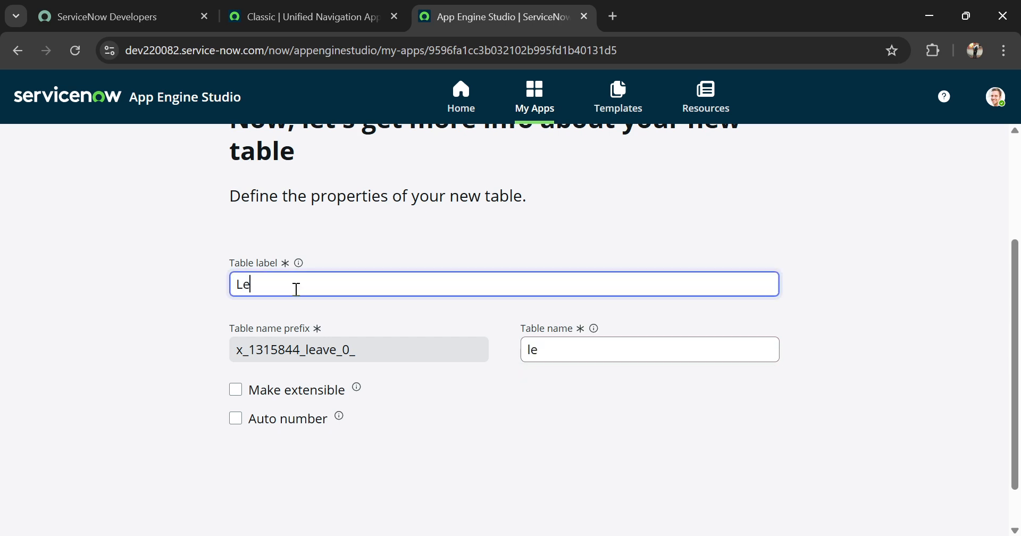
type("nagement S")
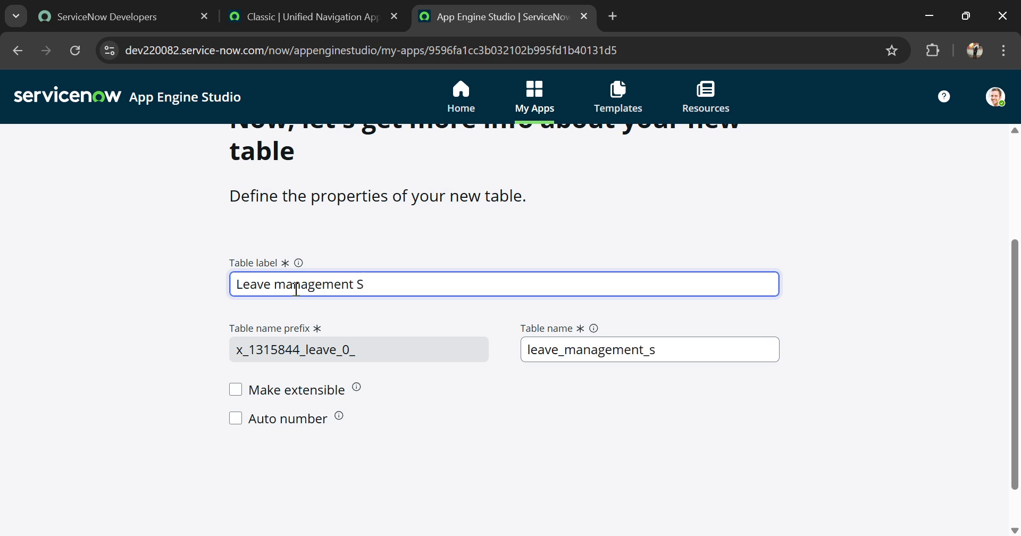
type("ystem")
left_click(287, 285)
key("BackSpace")
type("M")
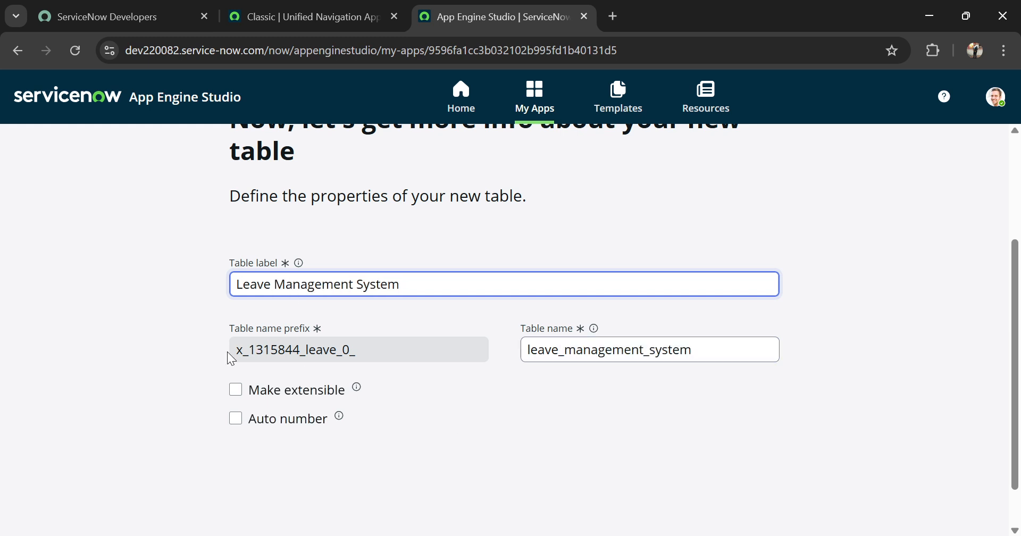
left_click_drag(278, 343, 350, 345)
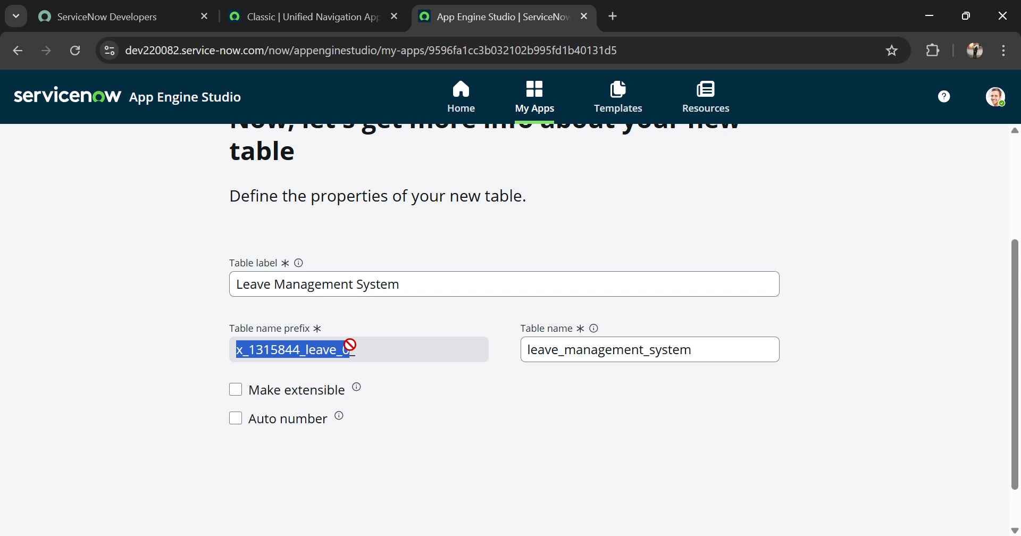
left_click(197, 360)
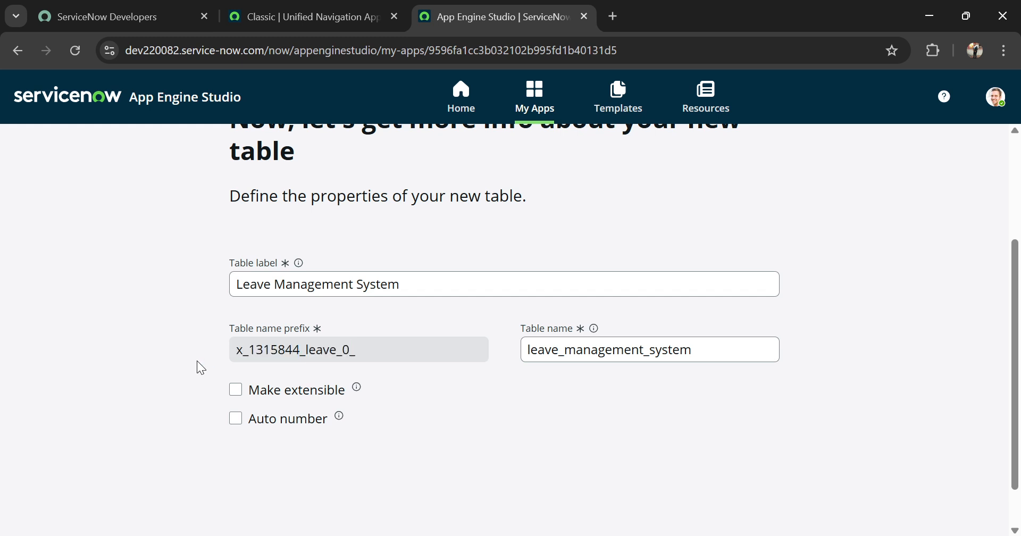
scroll(198, 362, "down", 1)
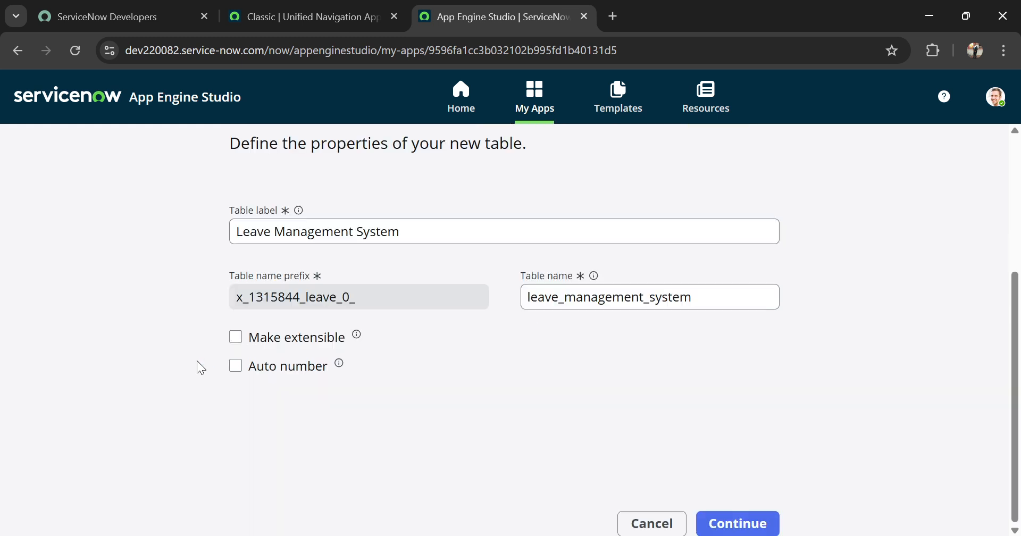
left_click(724, 515)
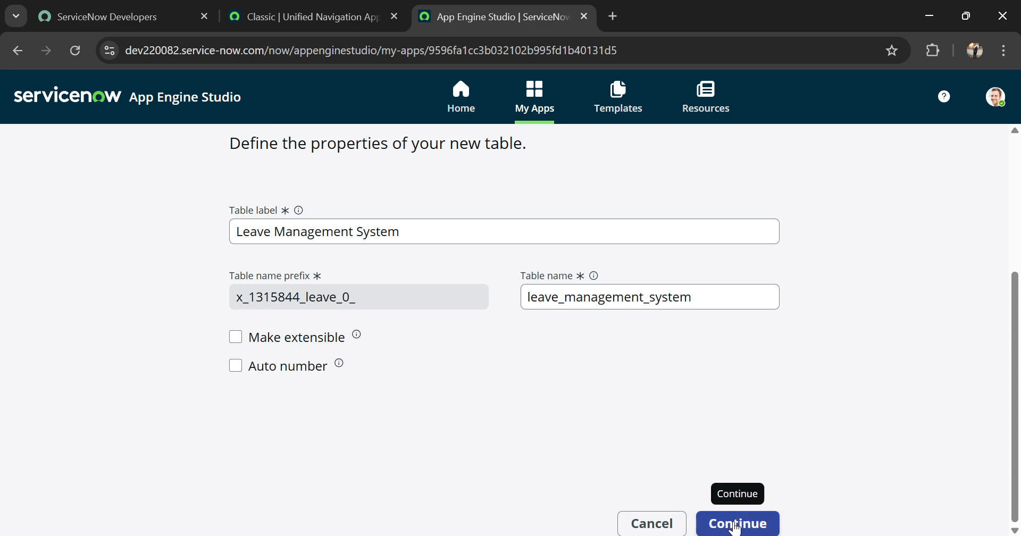
- Grant the employee and manager roles Create, Read and Write access to the table
scroll(616, 366, "down", 3)
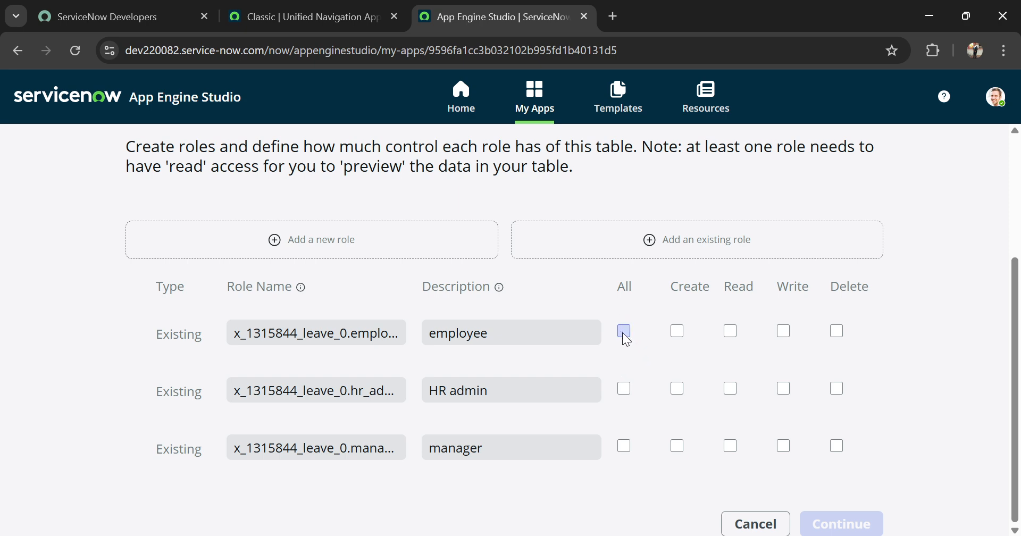
left_click(677, 331)
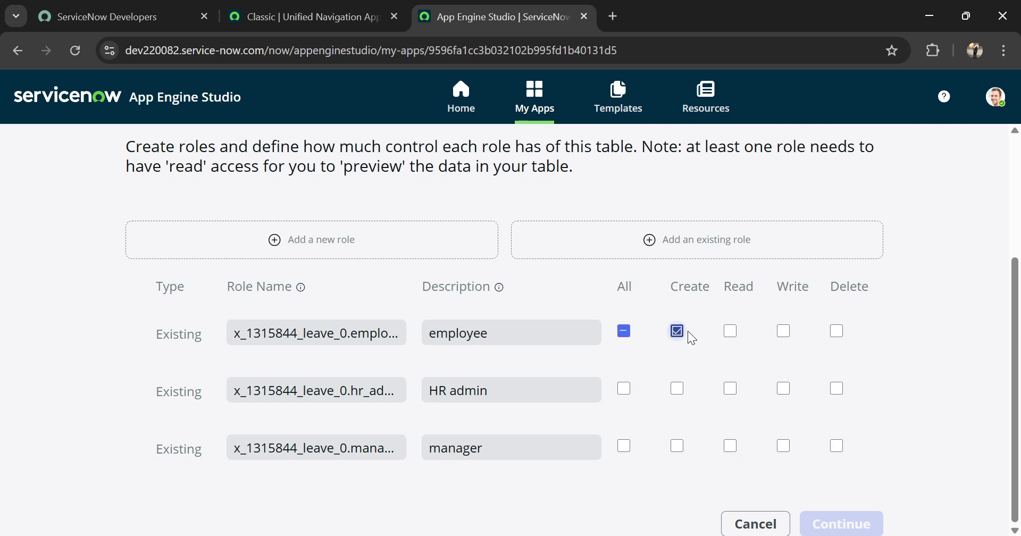
left_click(730, 332)
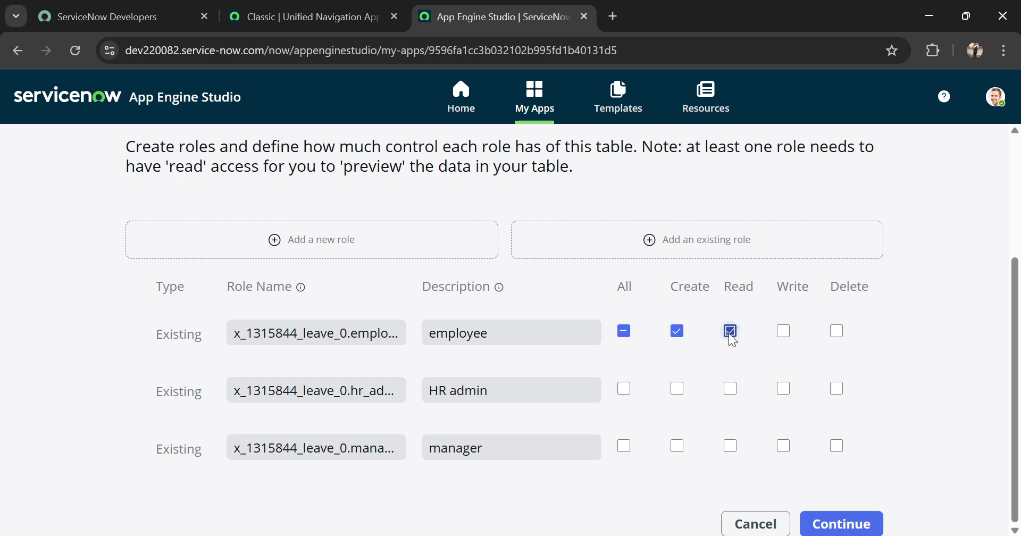
left_click(783, 333)
left_click(677, 445)
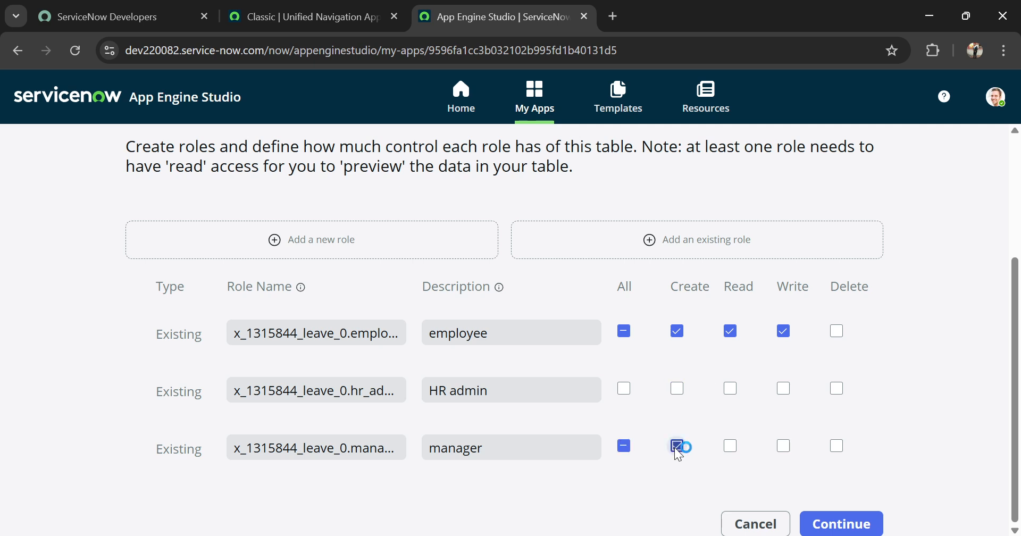
left_click(730, 446)
left_click(784, 447)
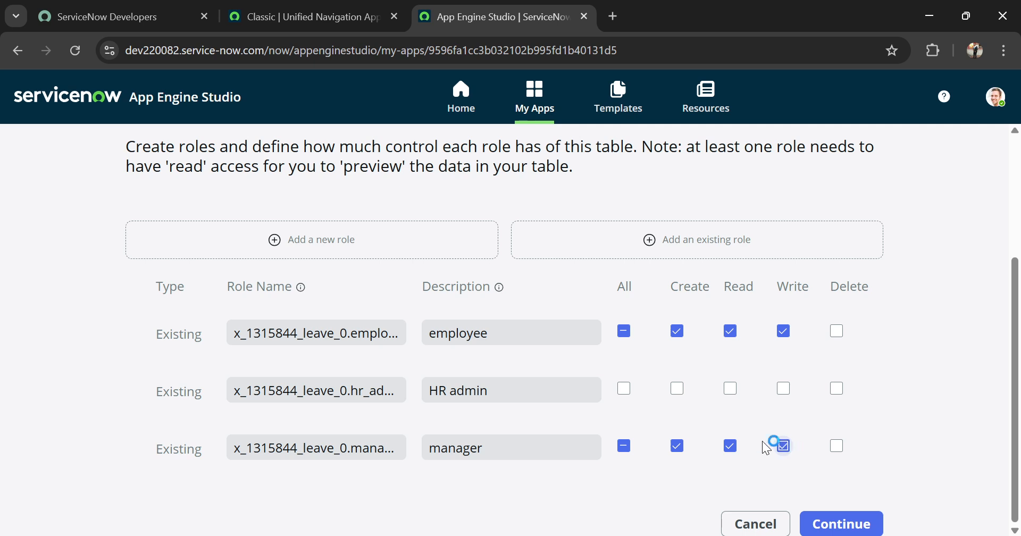
- Grant the HR admin role All permissions on the table and finish the table creation
left_click(627, 389)
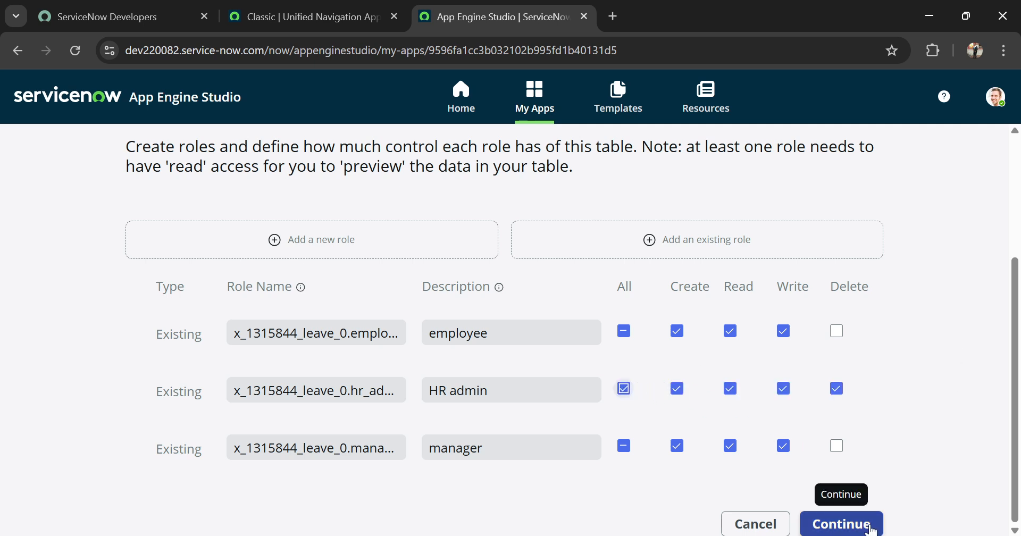
left_click(845, 524)
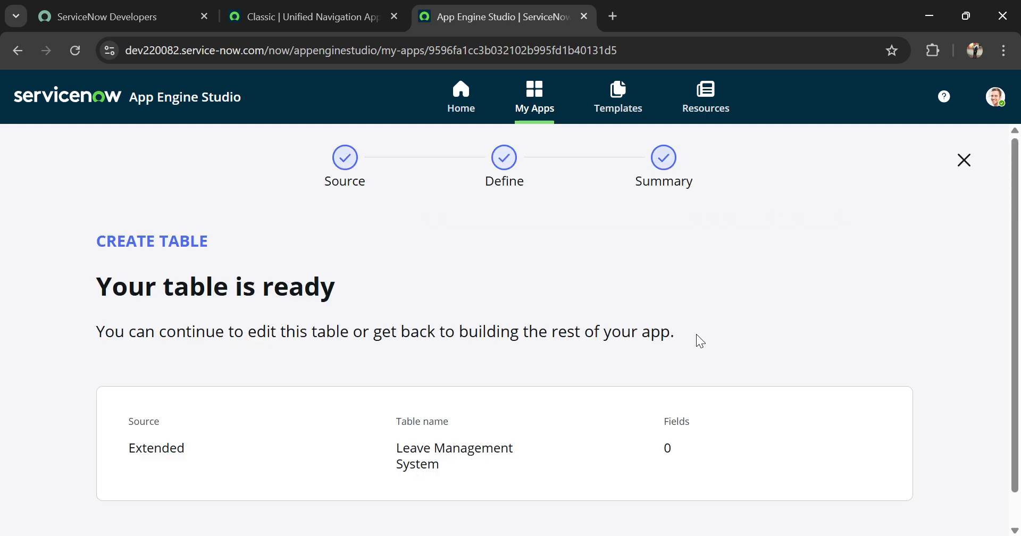
scroll(696, 334, "down", 1)
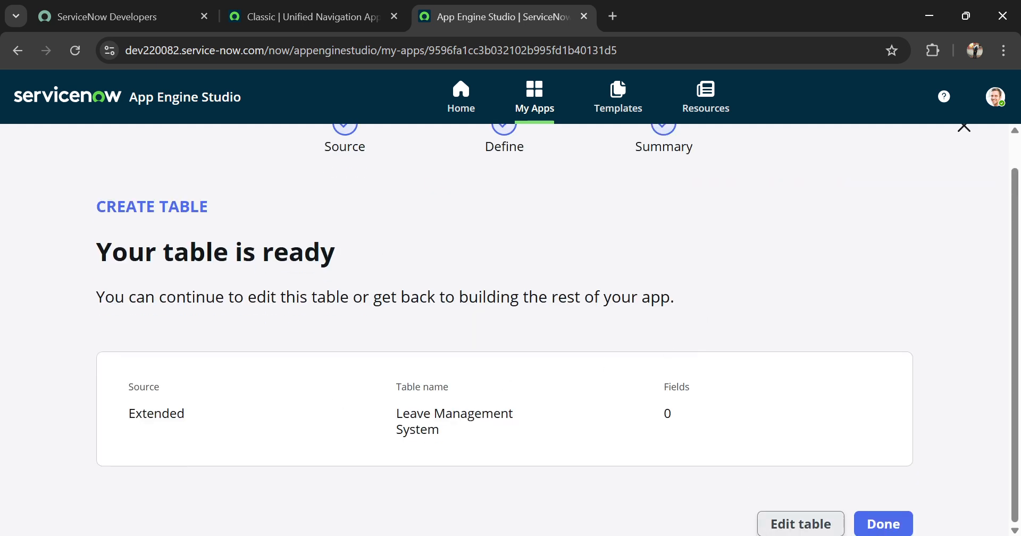
left_click(883, 524)
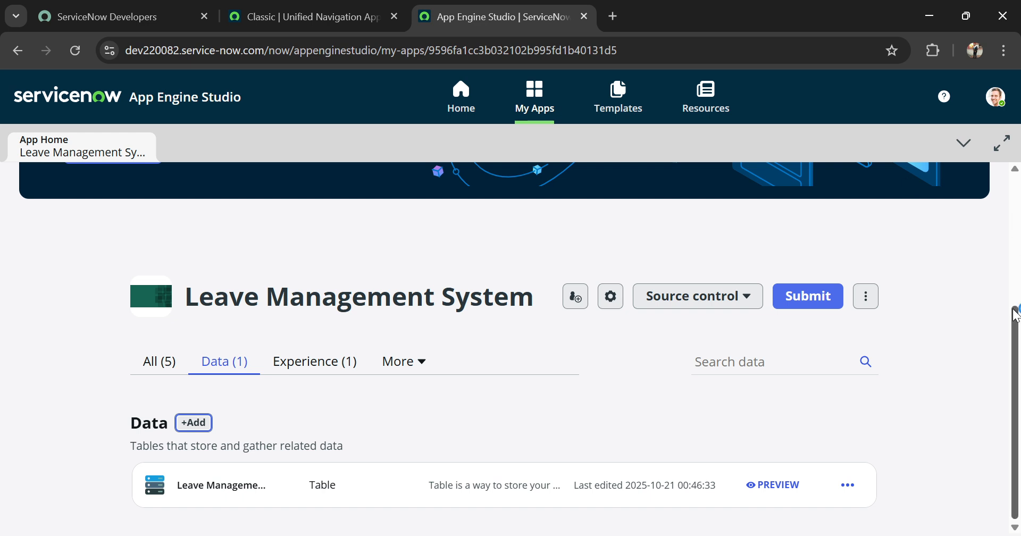
- Open the Leave Management System table in Table builder and dismiss the welcome dialog
left_click_drag(1015, 317, 1017, 340)
left_click_drag(1016, 347, 1018, 396)
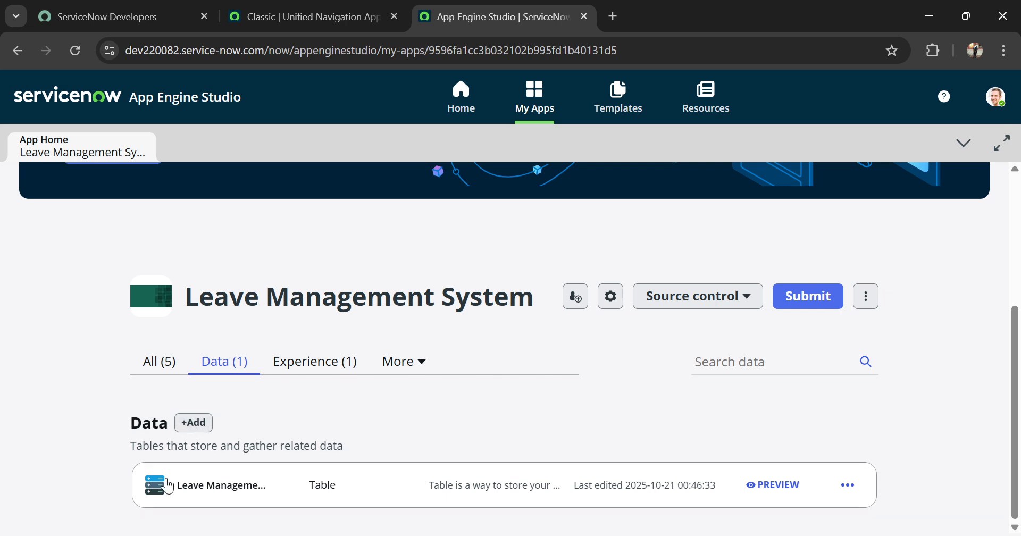
left_click(200, 494)
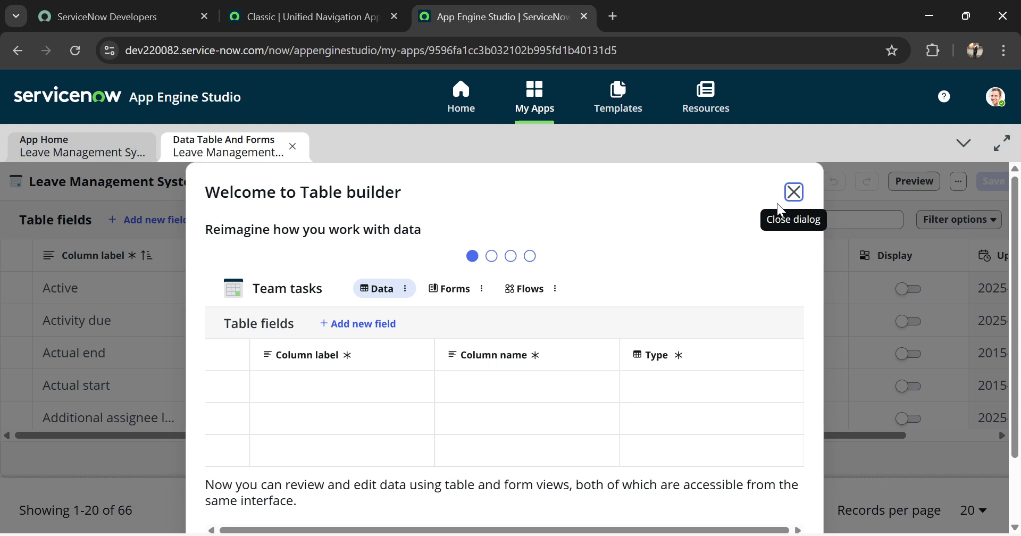
left_click(792, 193)
- Add a new field with the column label "Employee" to the table
scroll(372, 296, "down", 10)
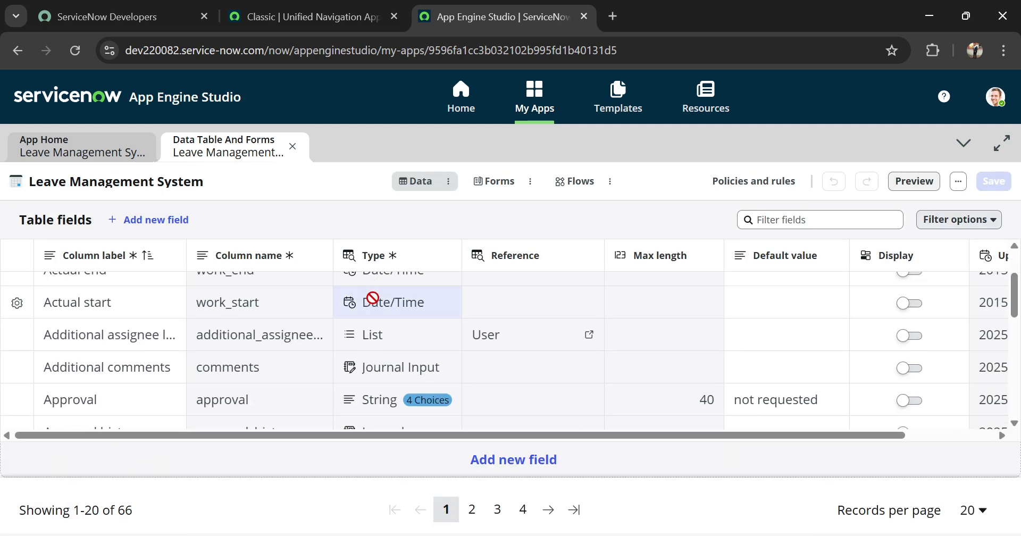
left_click(156, 219)
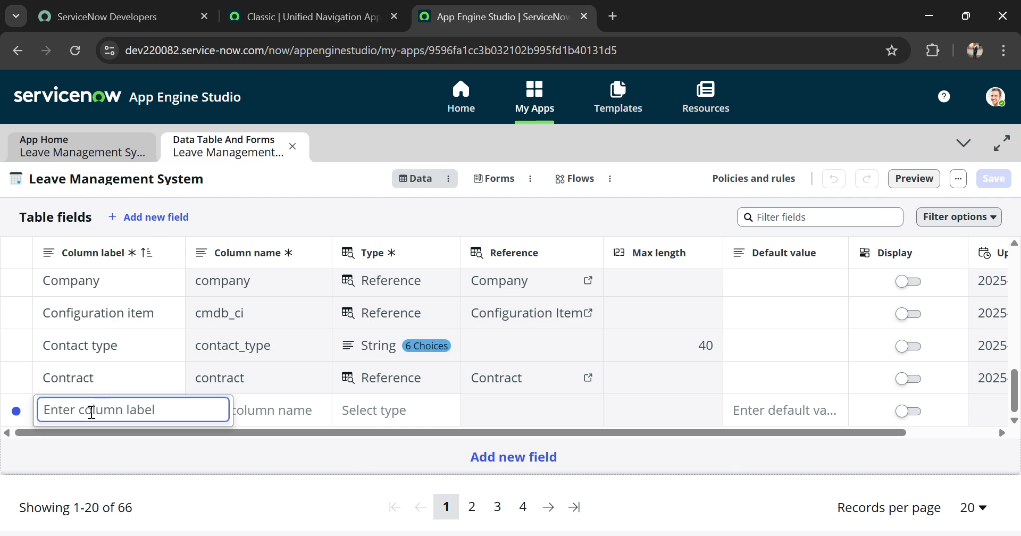
type("Employee")
left_click(261, 416)
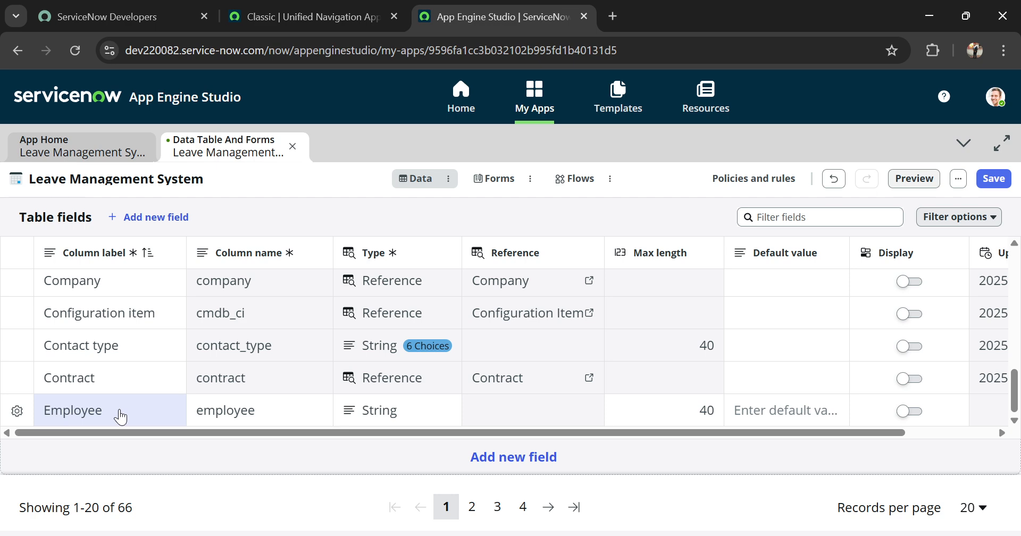
- Change the Employee field's type to Reference
left_click(366, 417)
left_click(367, 414)
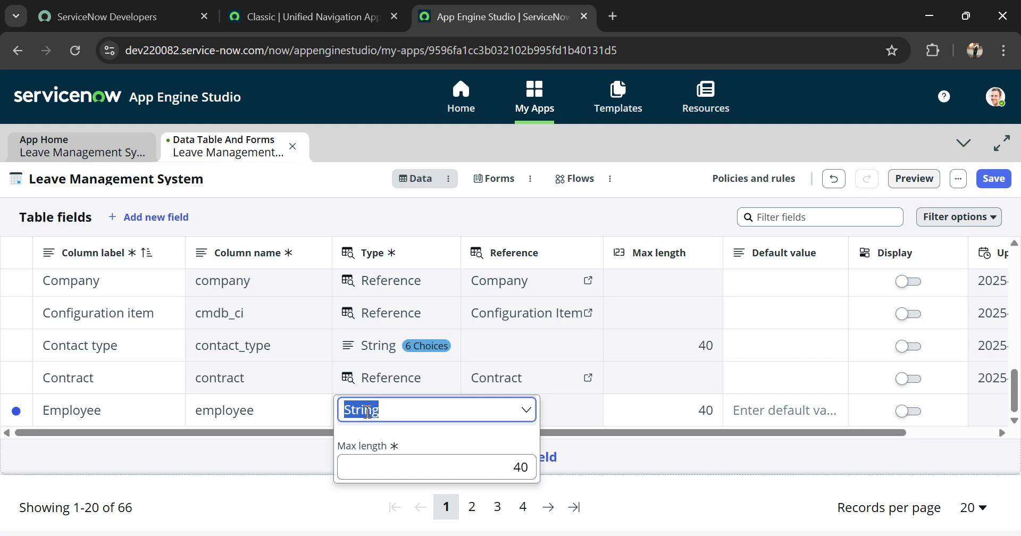
type("refe")
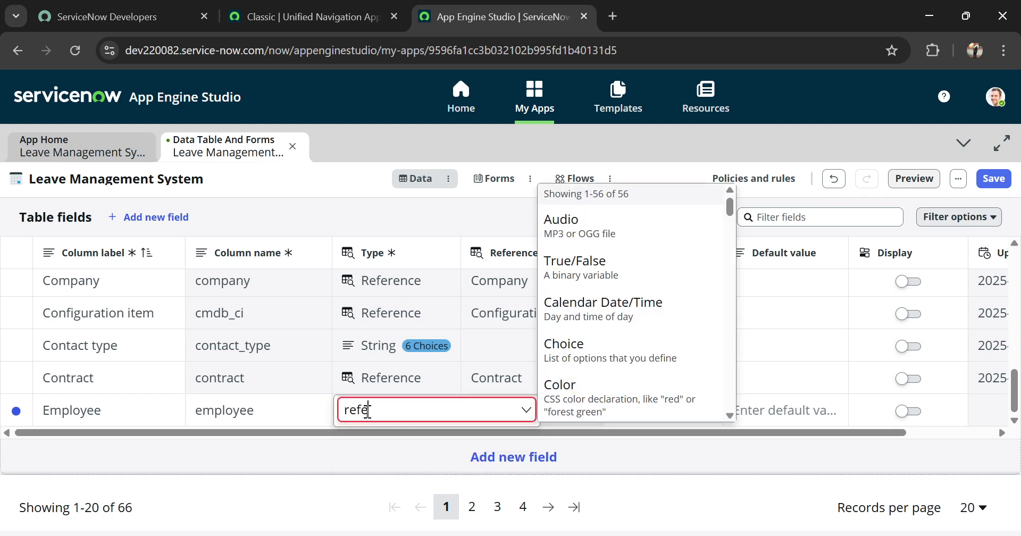
left_click(378, 462)
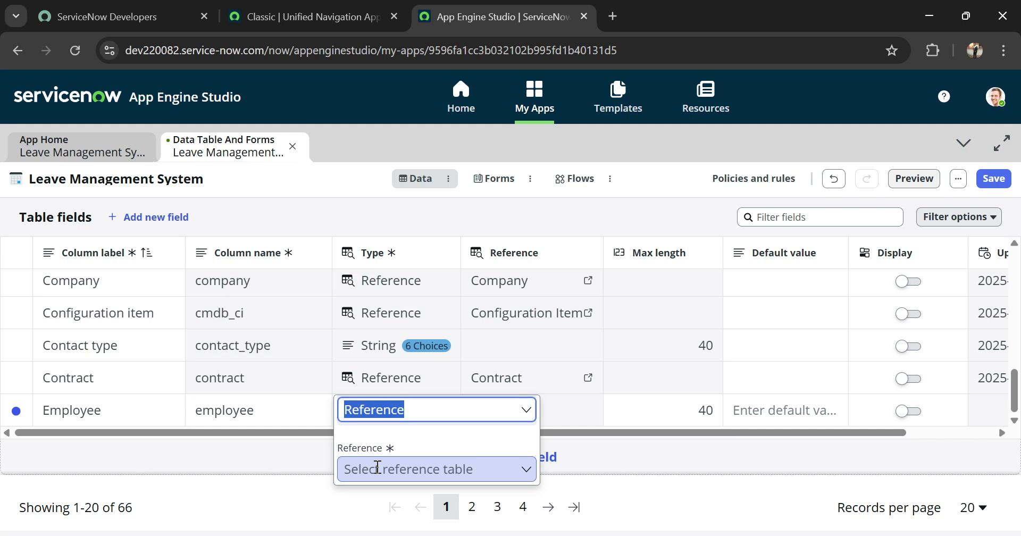
- Set the User table as the reference table of the Employee field
left_click(377, 467)
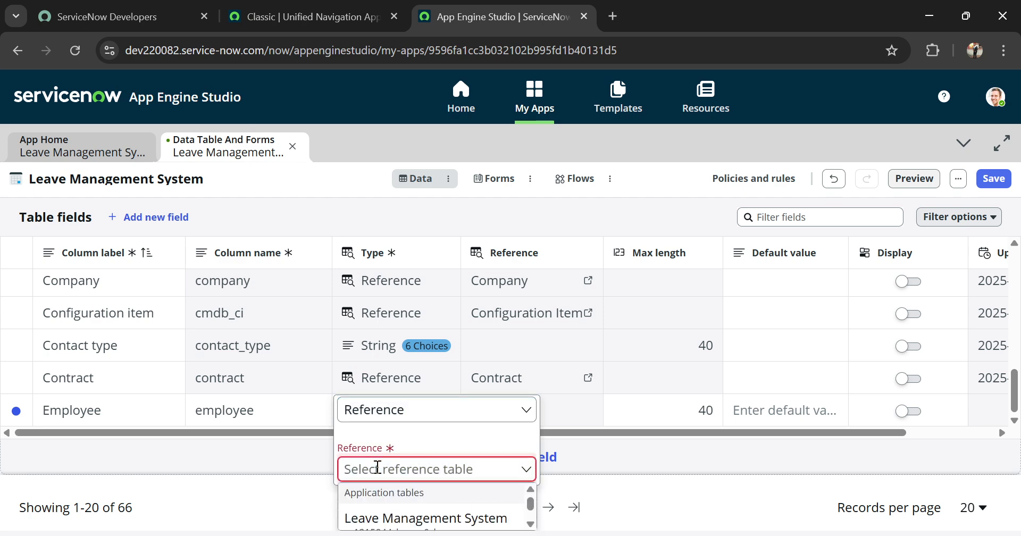
type("sys_")
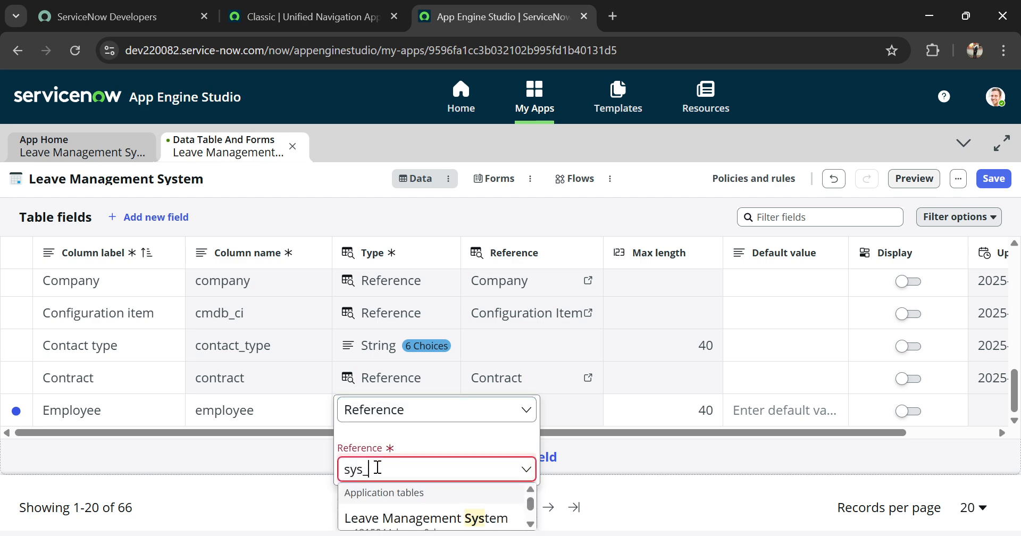
type("user")
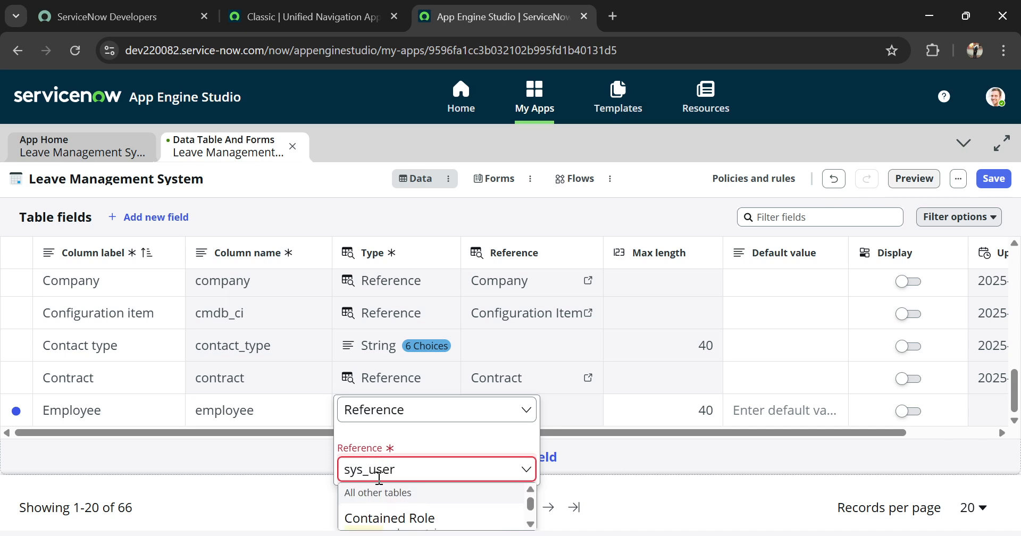
scroll(394, 515, "down", 4)
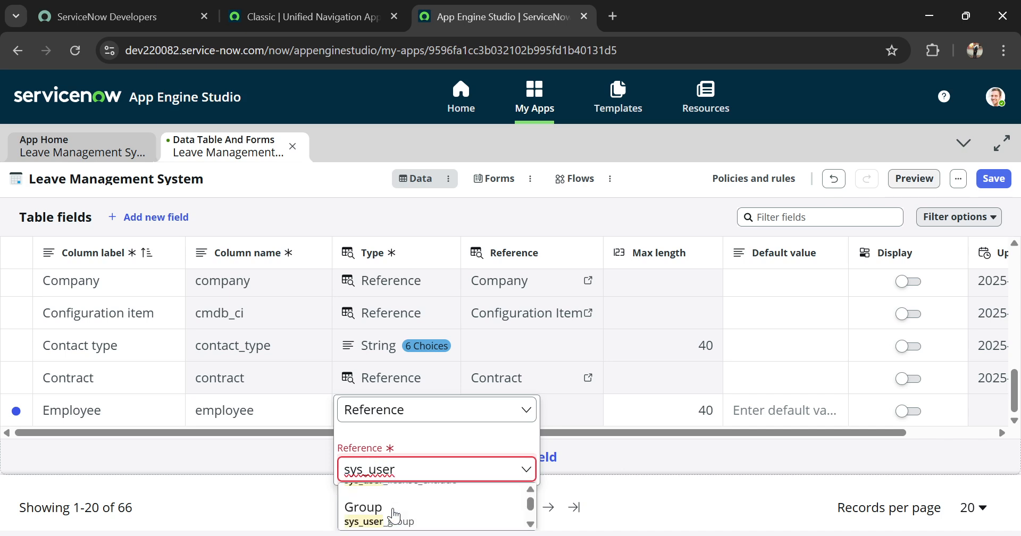
scroll(394, 515, "up", 1)
scroll(394, 515, "down", 3)
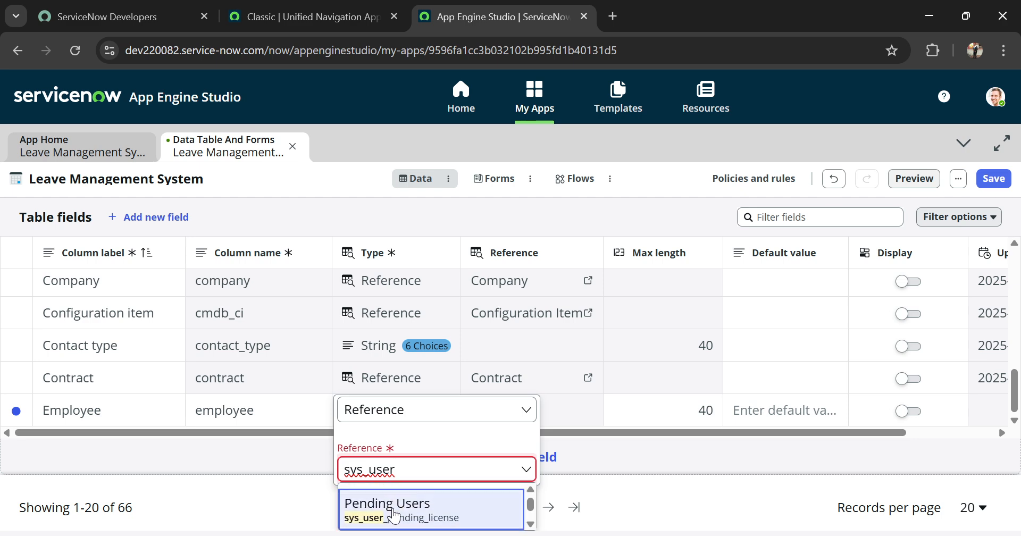
scroll(394, 515, "down", 3)
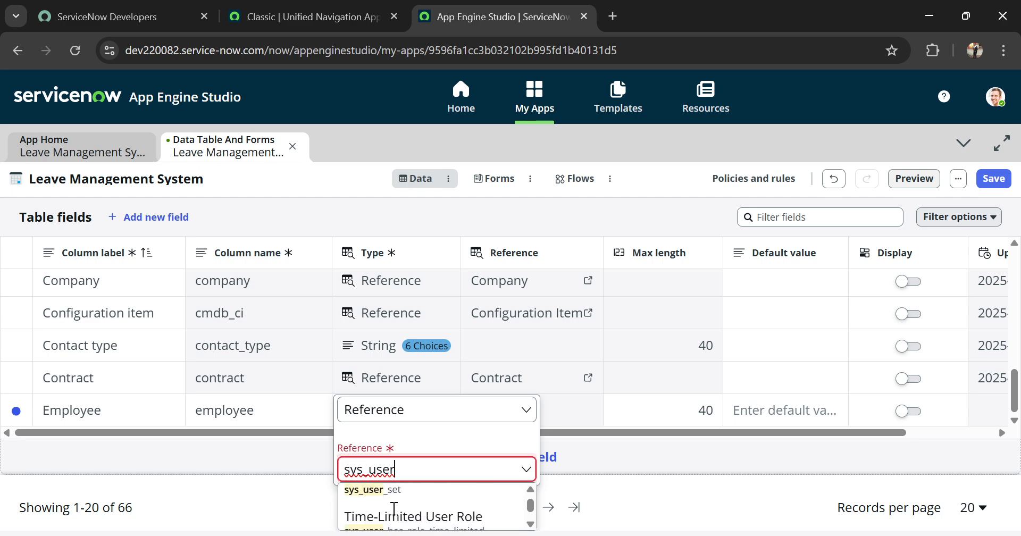
double_click(373, 469)
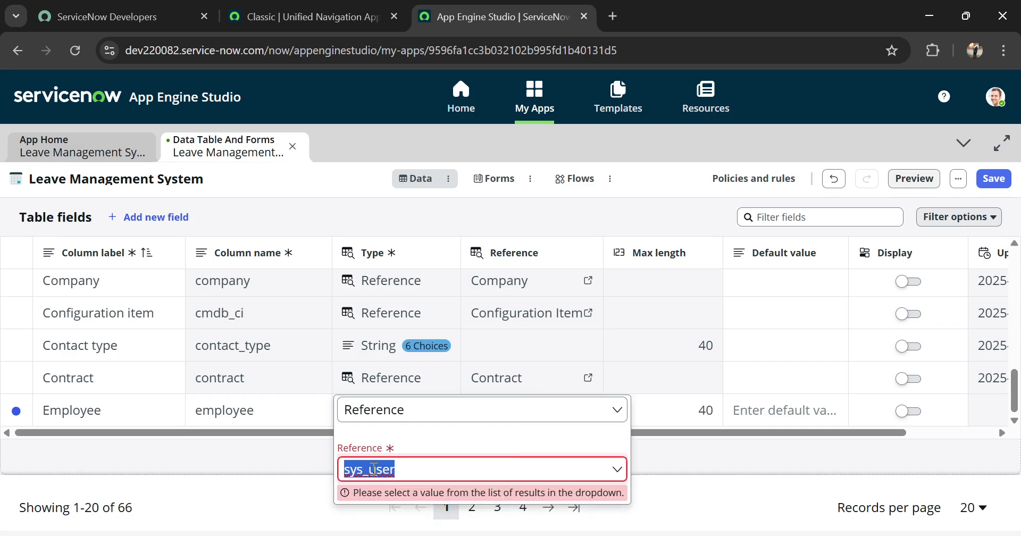
type("user")
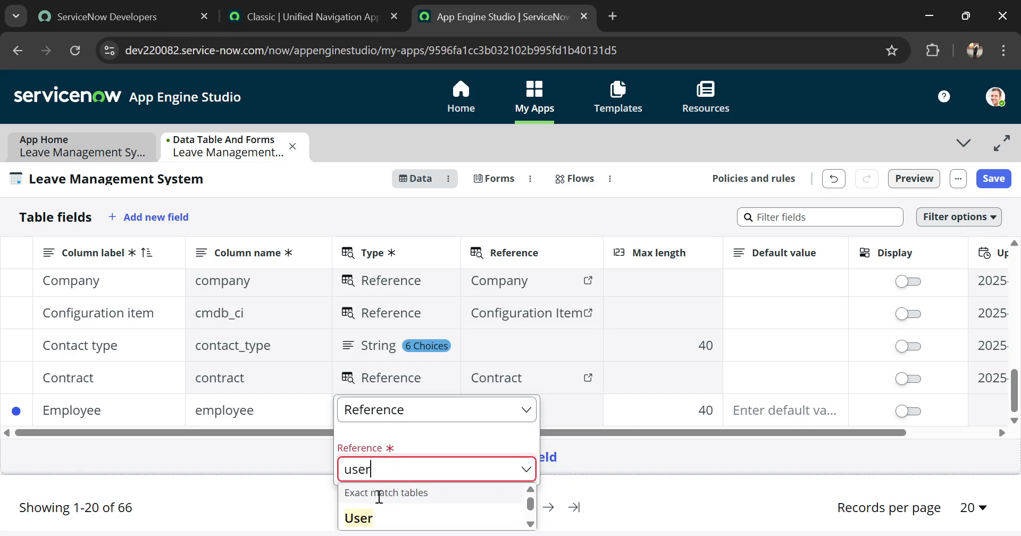
left_click(366, 520)
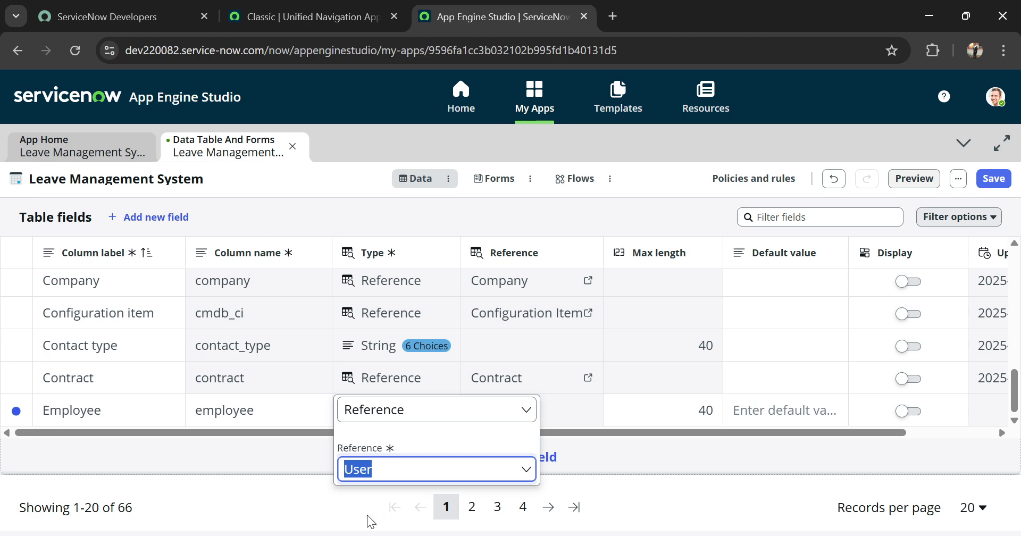
left_click(577, 425)
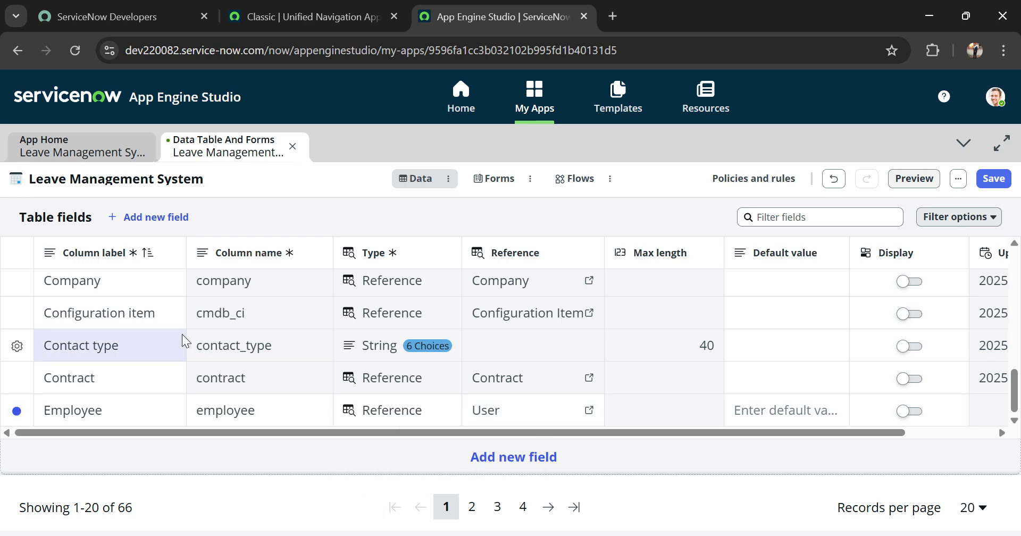
- Add a new field labelled "Start Date" and set its type to Date
left_click(536, 459)
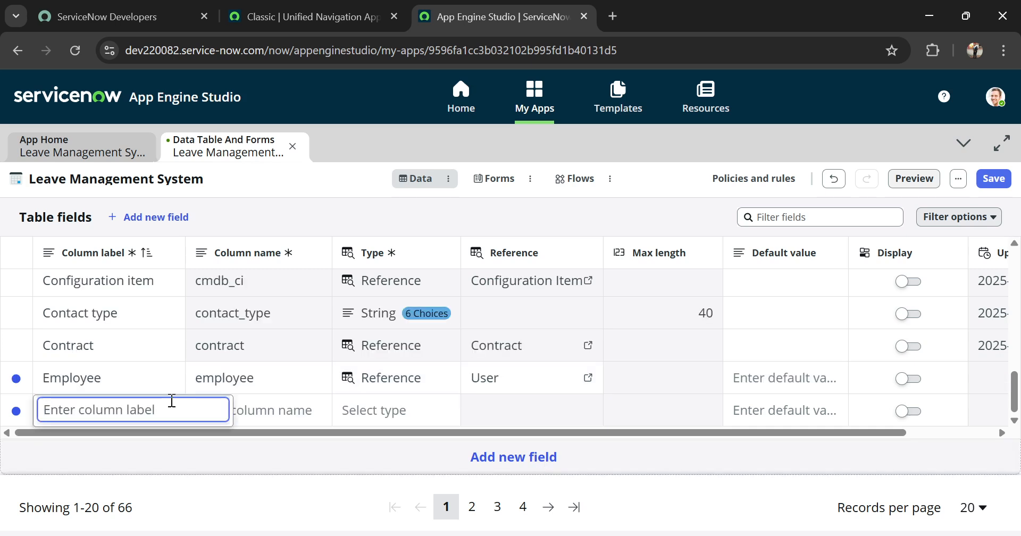
type("Start Date")
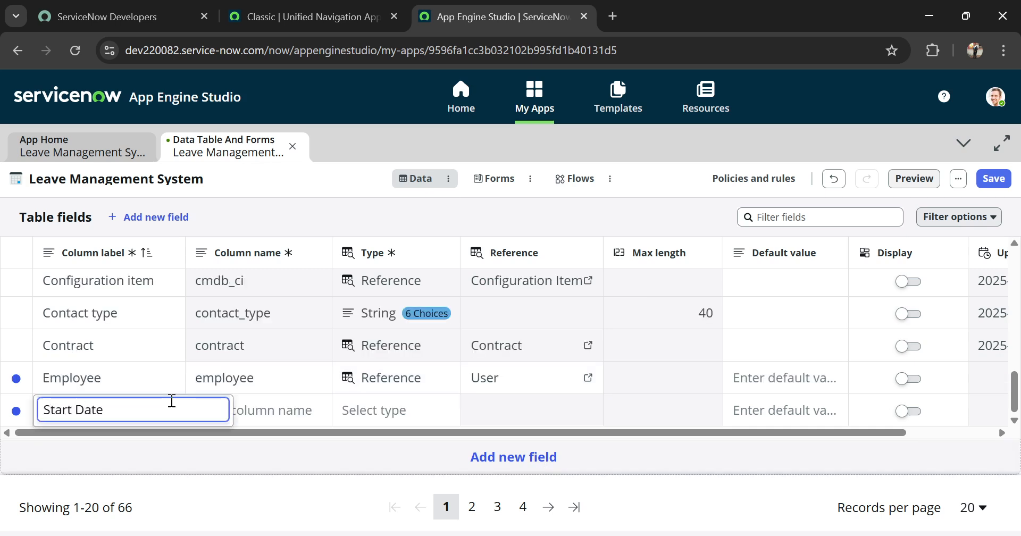
left_click(290, 409)
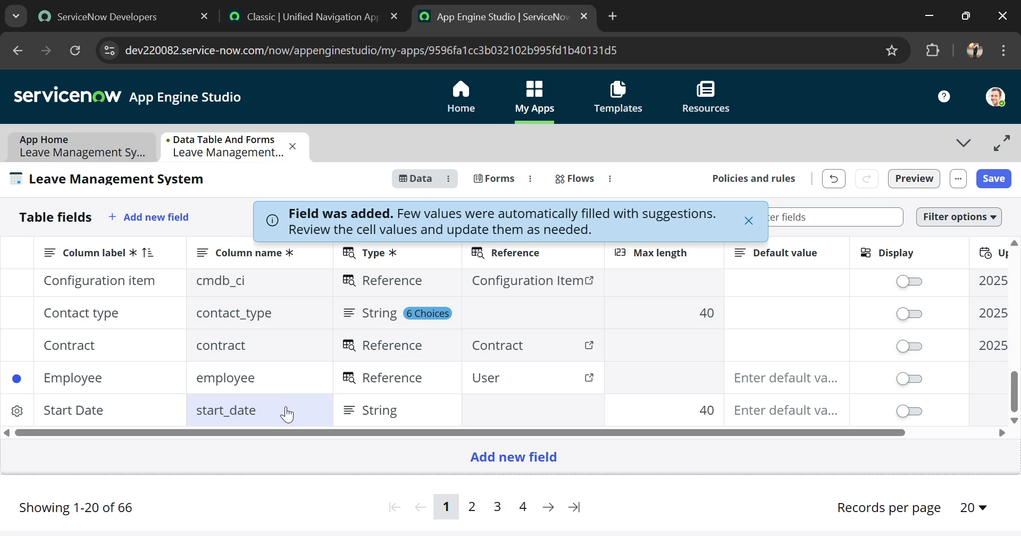
left_click(387, 410)
type("date")
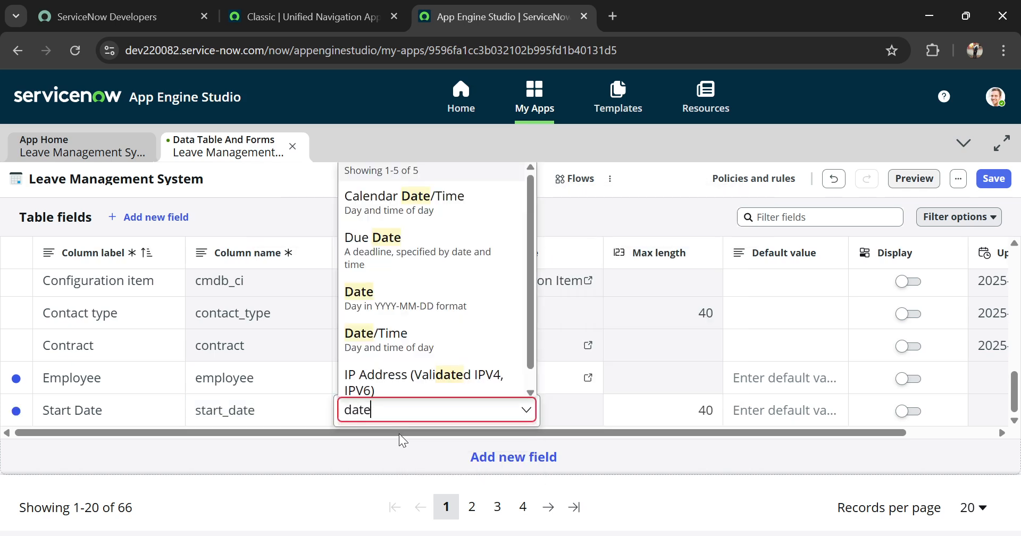
left_click(405, 296)
left_click(566, 407)
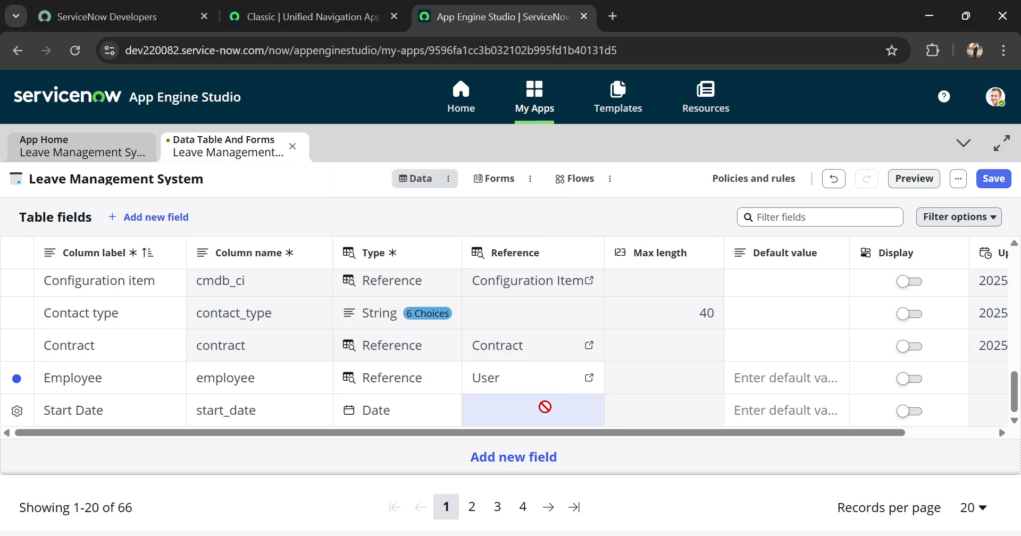
- Add a new field labelled "End date" and set its type to Date
left_click(149, 217)
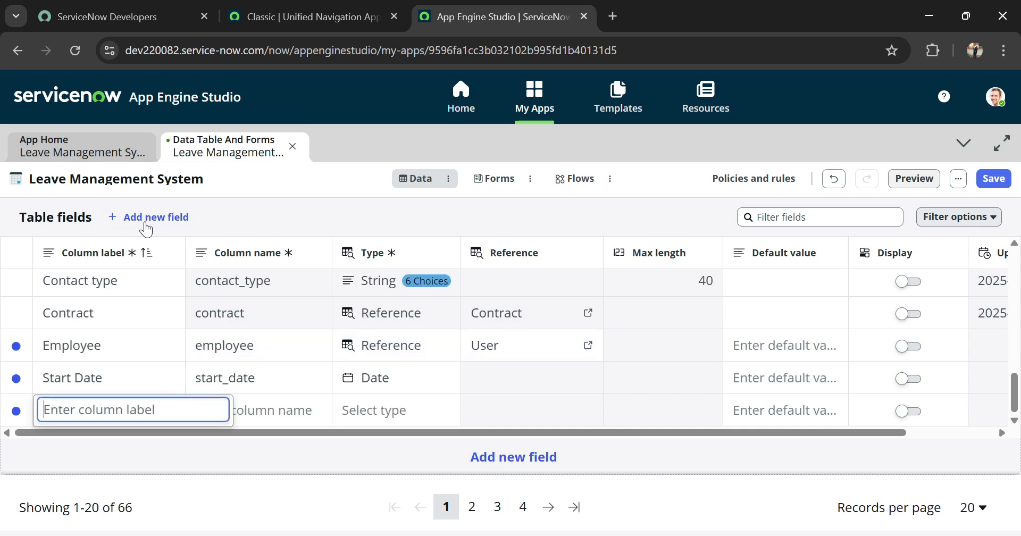
type("End date")
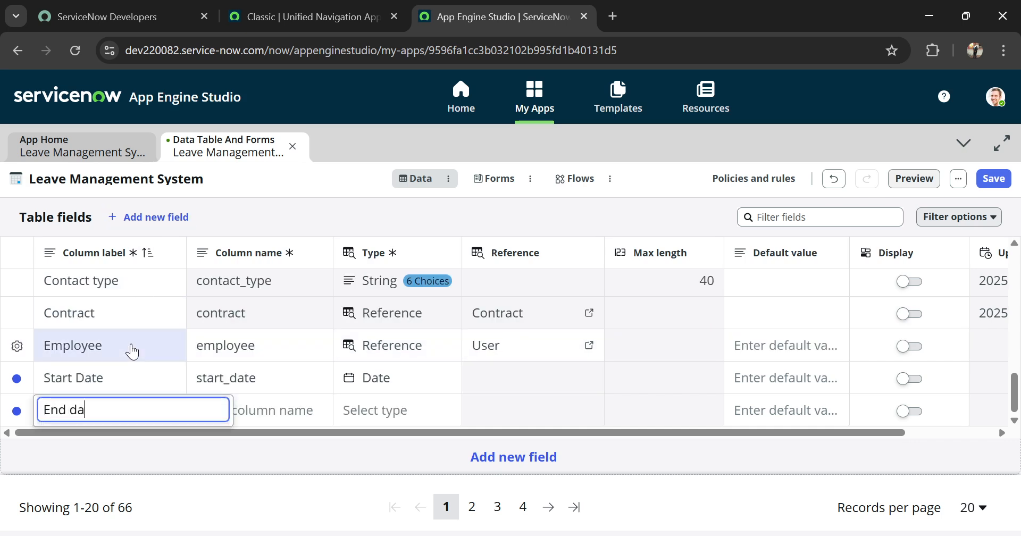
left_click(282, 410)
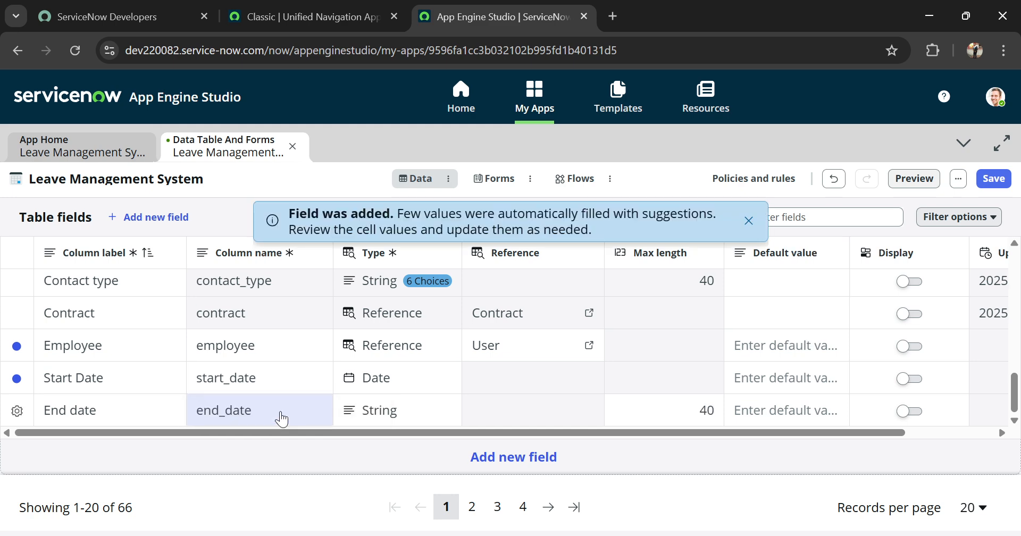
left_click(389, 399)
double_click(374, 412)
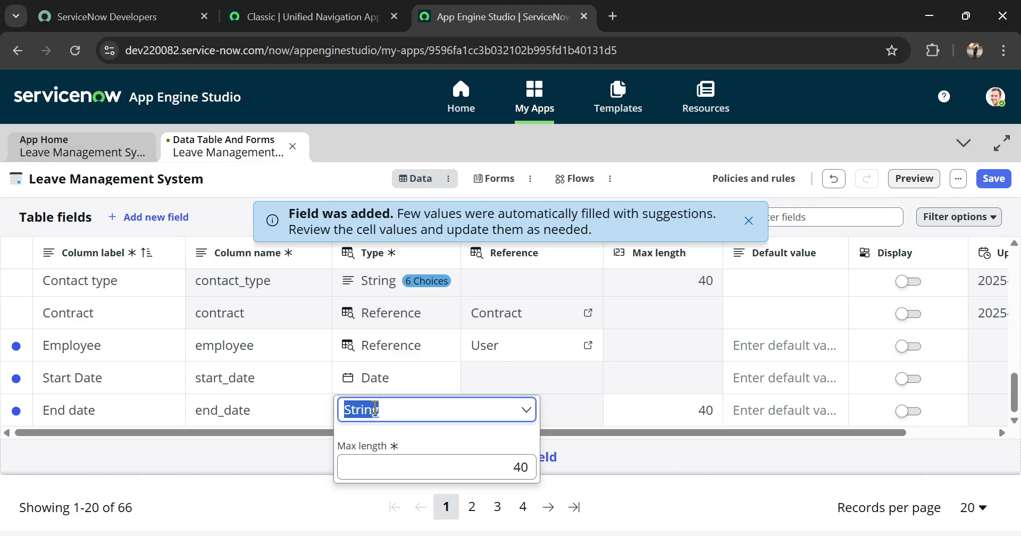
type("date")
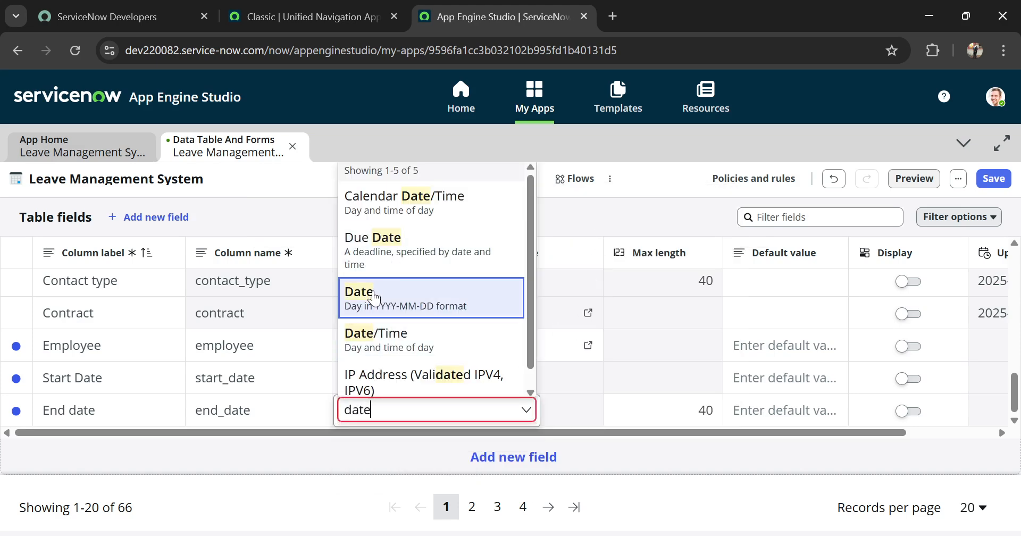
left_click(374, 296)
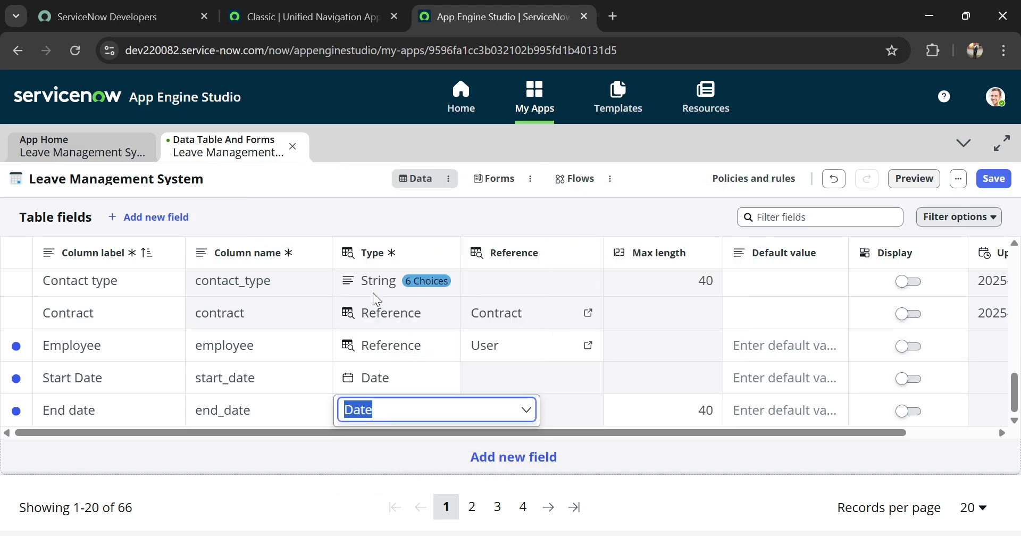
- Add a new field with the column label "Leave type" to the table
left_click(156, 223)
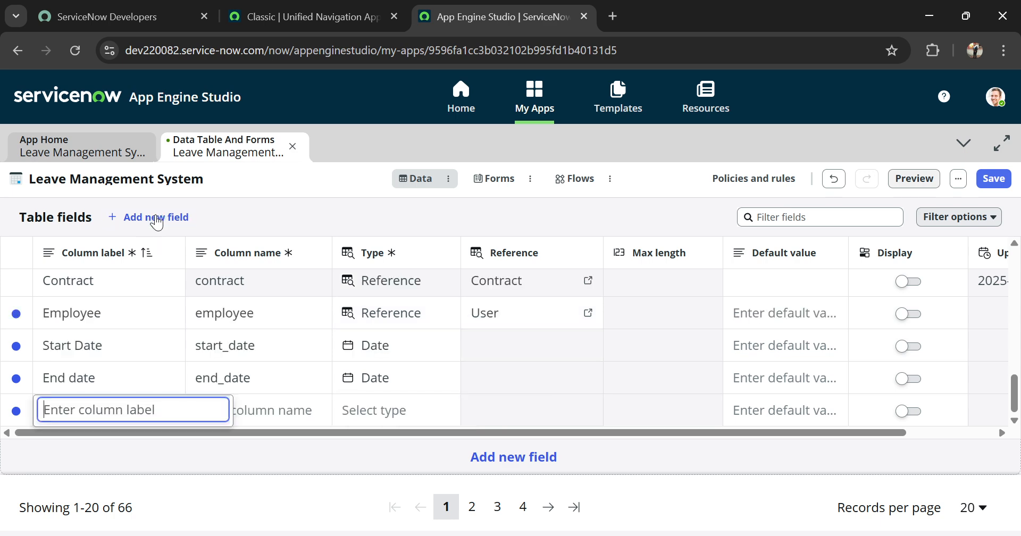
type("Lea")
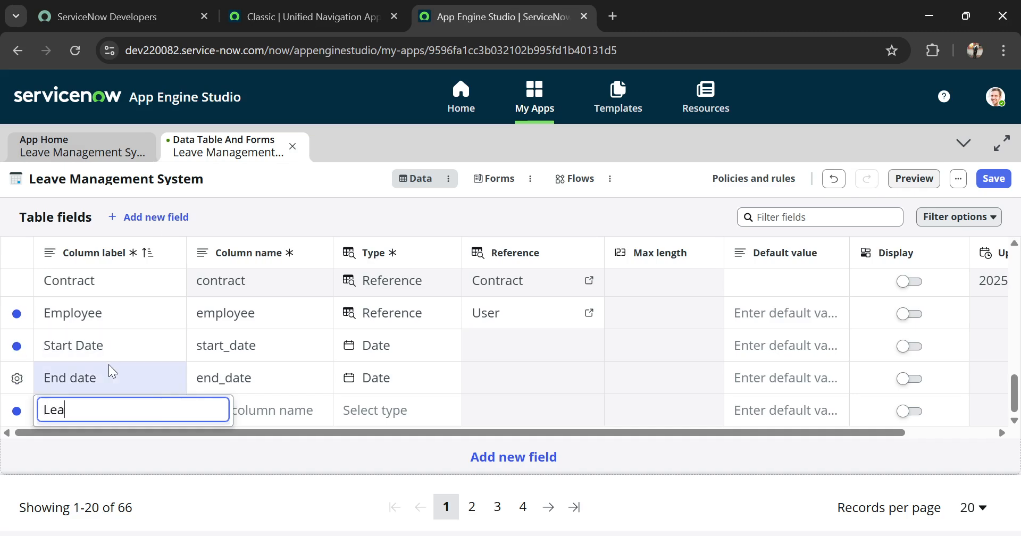
type("ve type")
left_click(264, 412)
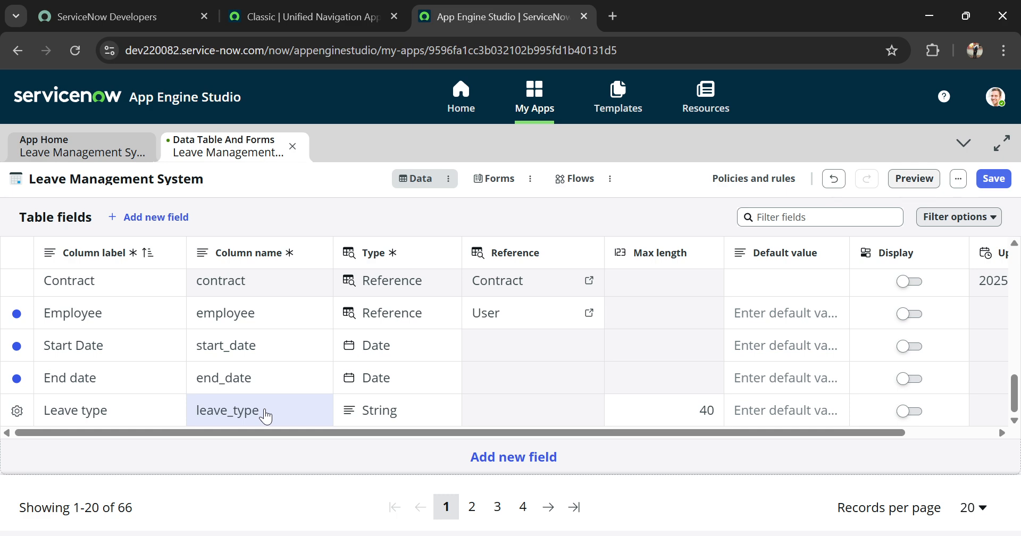
- Make the Leave type field a Choice field with the choice type "Dropdown without -- None -- (must specify a default value)"
left_click(358, 409)
type("choice")
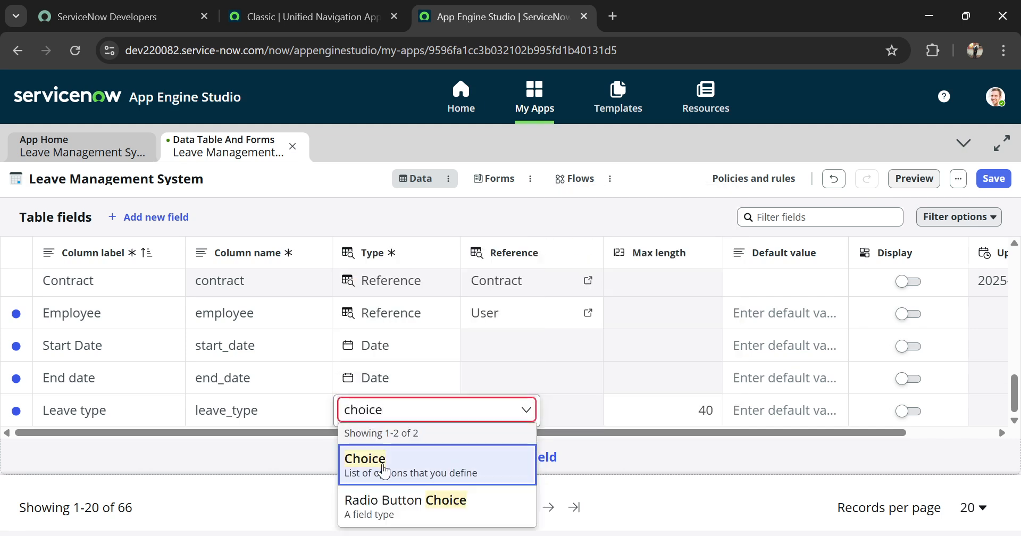
left_click(375, 458)
left_click(398, 290)
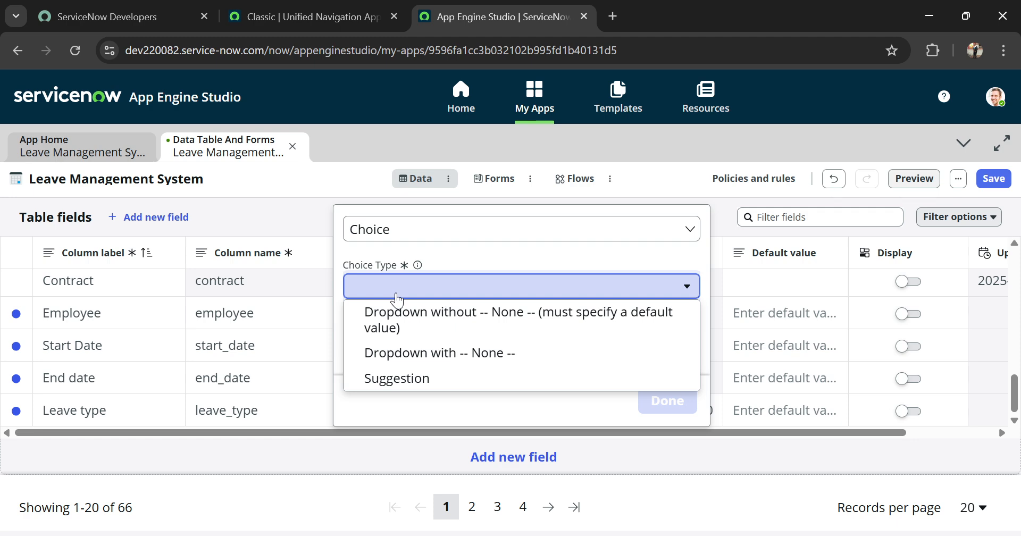
left_click(404, 321)
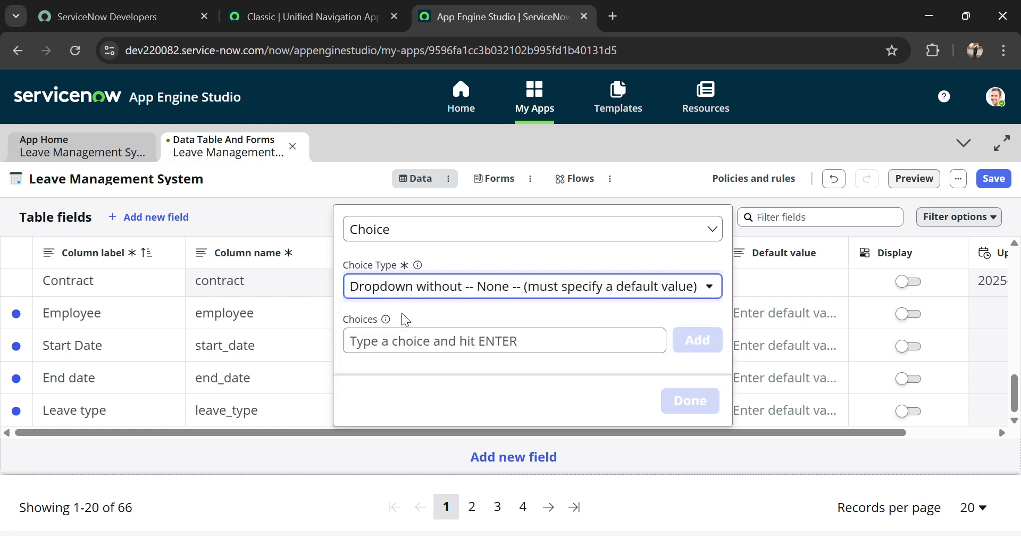
- Add the choices "Personal" and "Casual" to the Leave type field
left_click(400, 336)
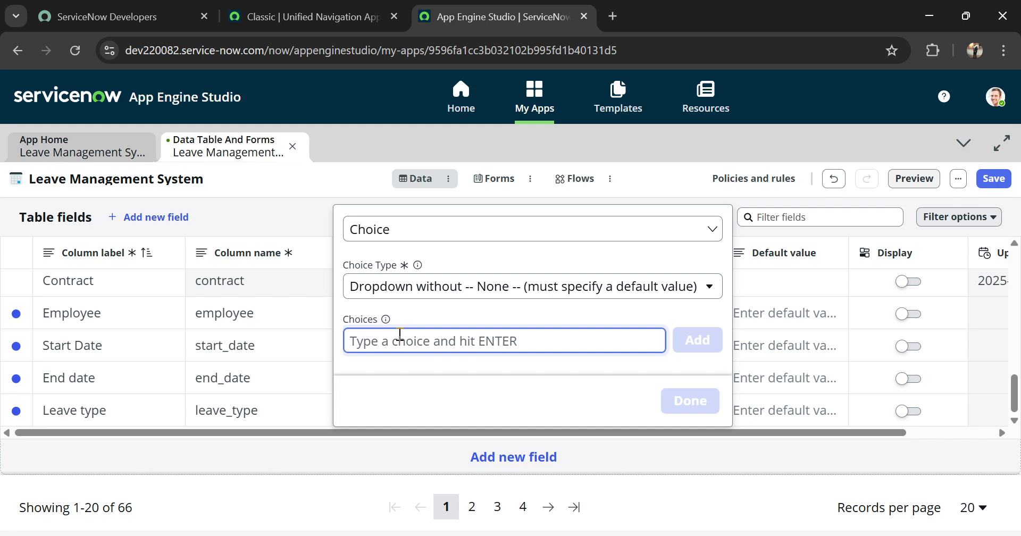
type("Per")
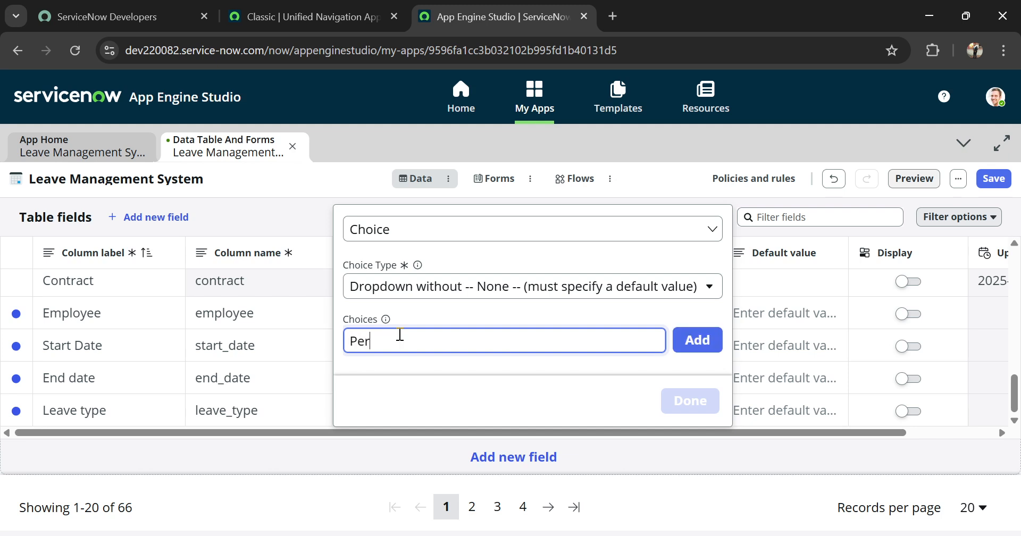
type("sonal")
left_click(686, 341)
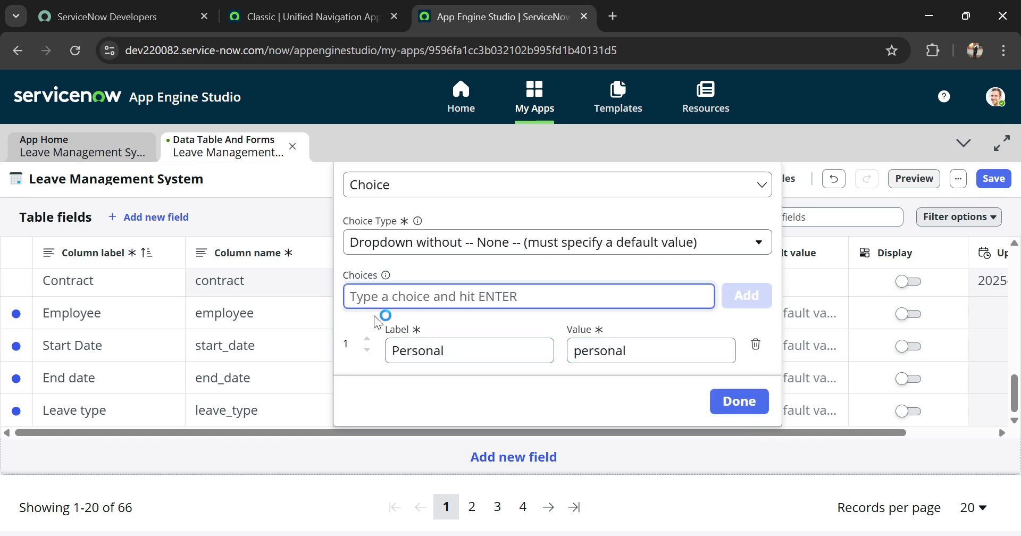
type("Casual")
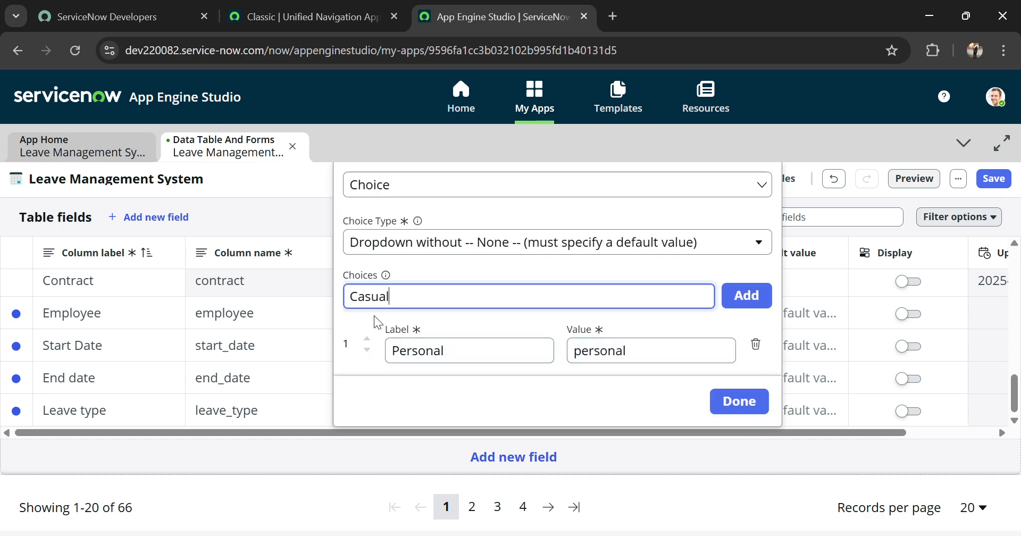
left_click(747, 295)
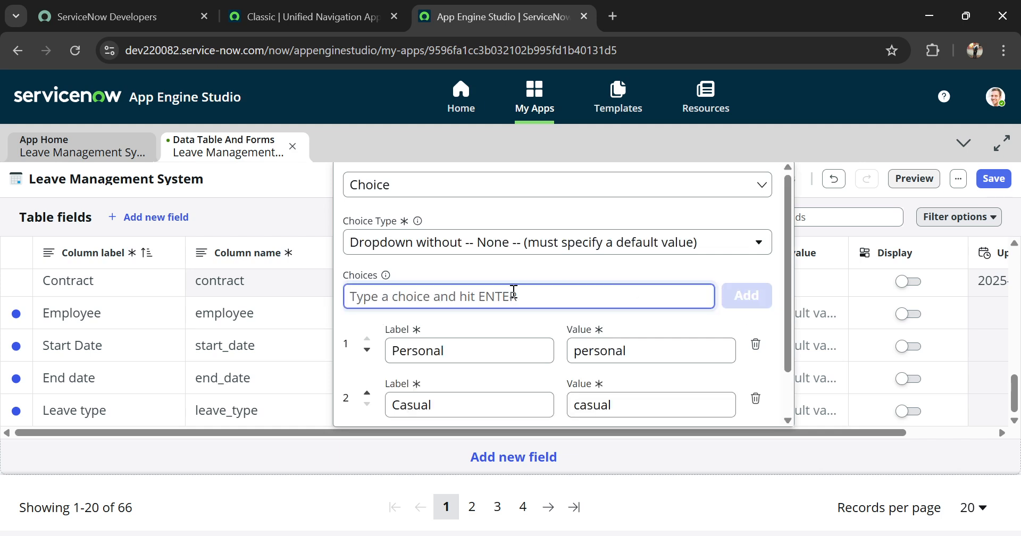
- Add the choice "Sick" to the Leave type field, apply the choices and save the table
type("Sick")
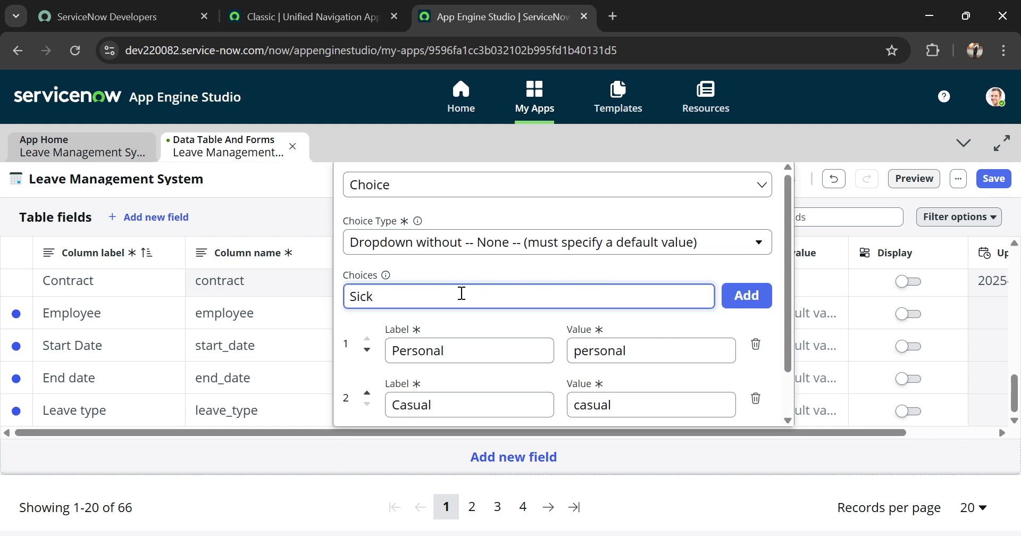
left_click(746, 295)
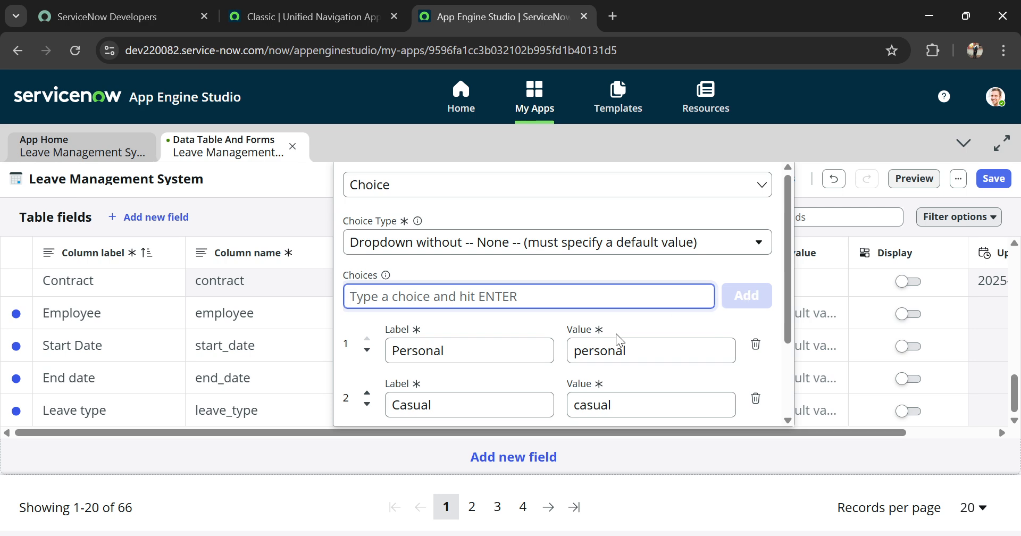
scroll(615, 334, "down", 2)
left_click(741, 405)
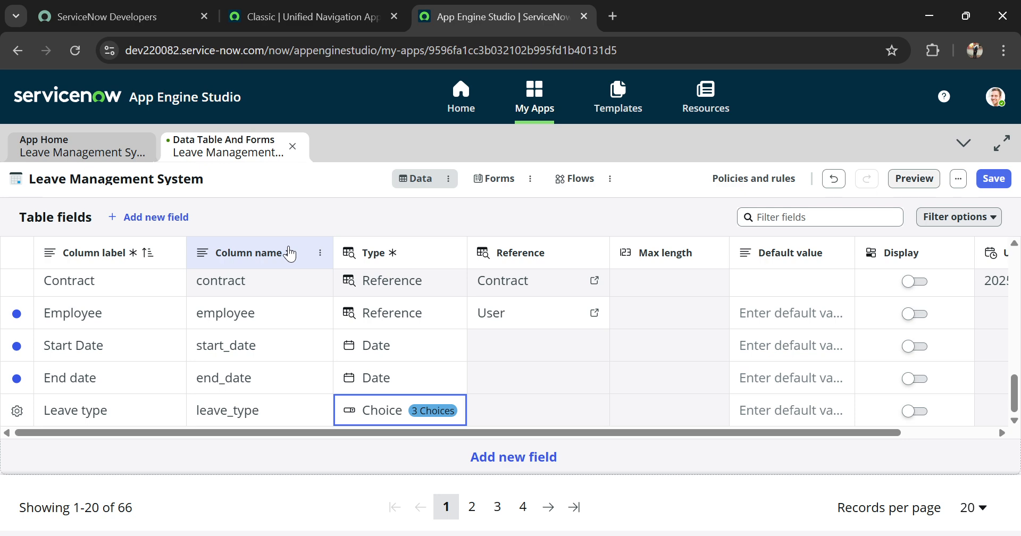
left_click(995, 181)
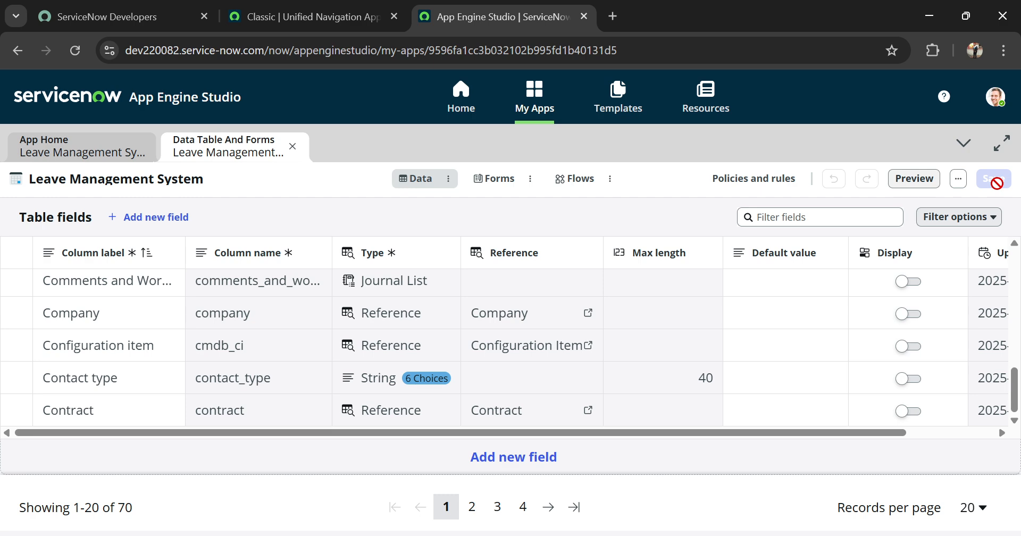
- Return to the app's home and begin adding a Record producer experience to the Leave Management System app
left_click(60, 159)
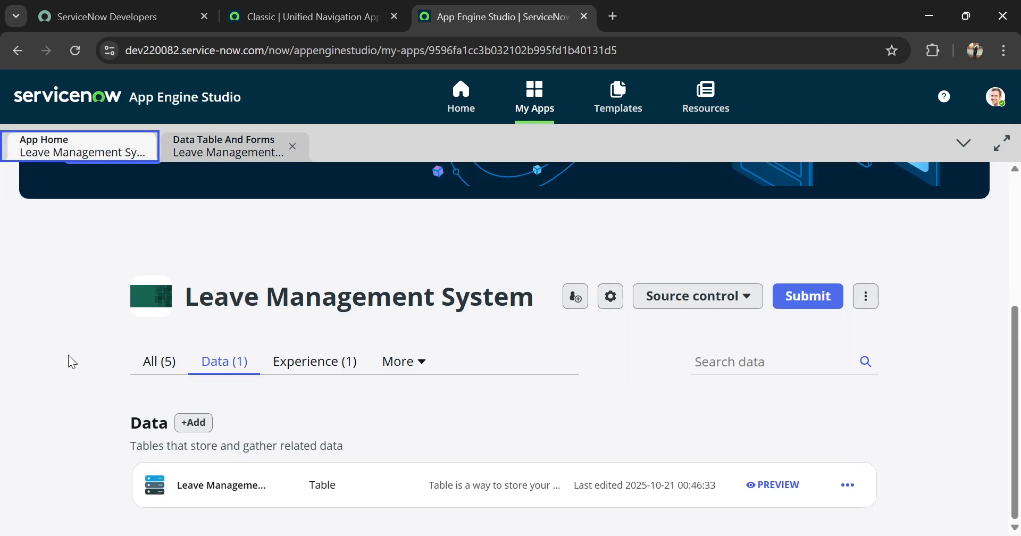
left_click(301, 361)
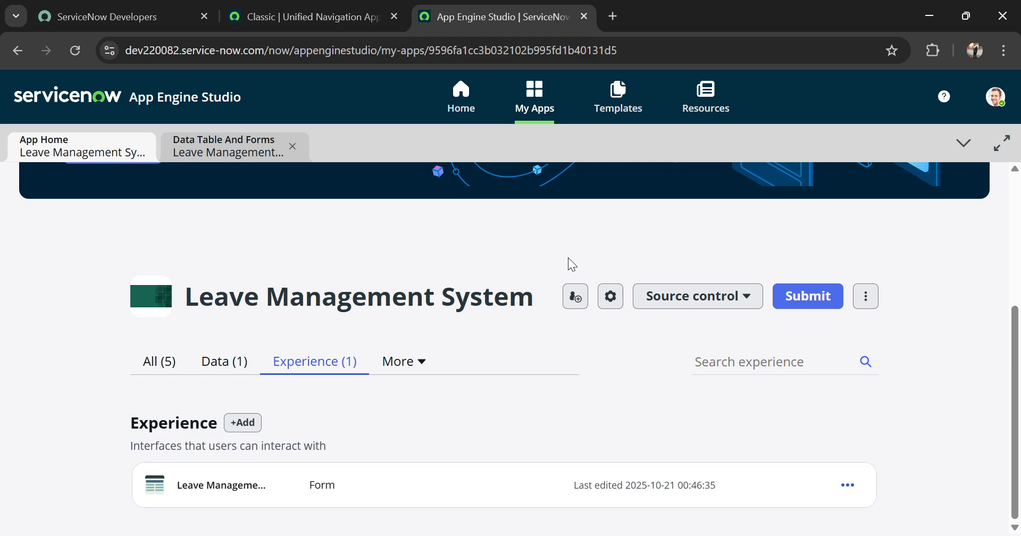
left_click(243, 423)
scroll(370, 270, "down", 3)
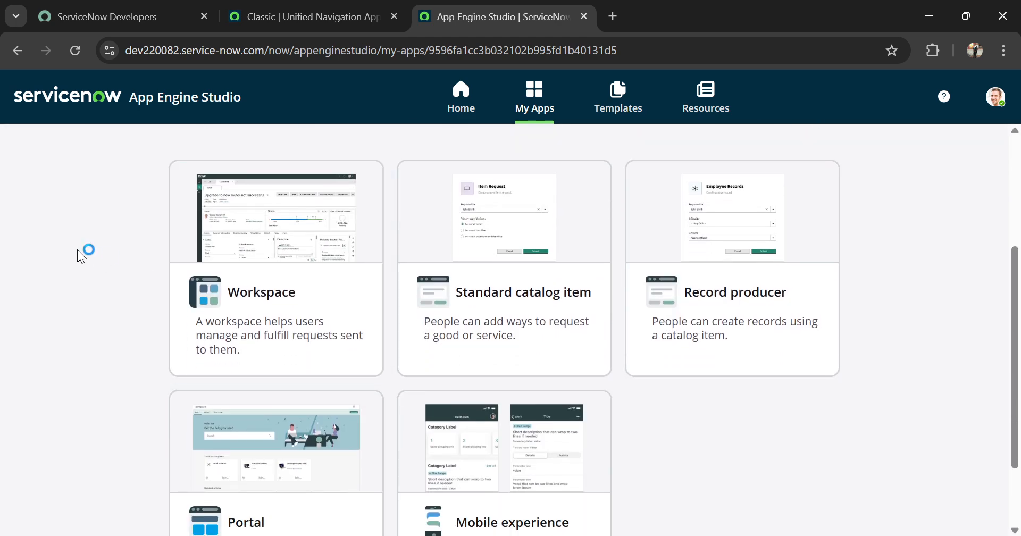
scroll(78, 250, "up", 2)
scroll(78, 250, "down", 3)
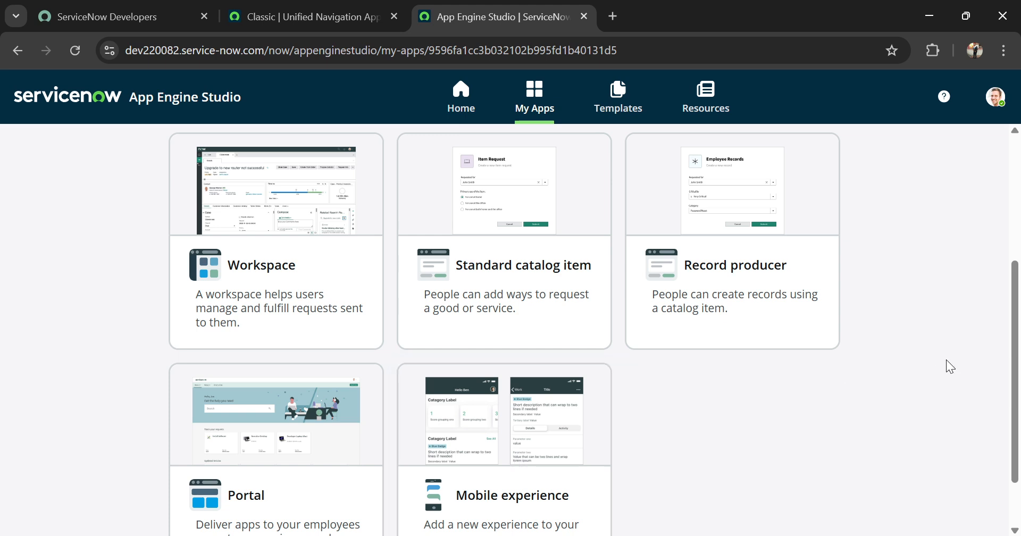
left_click(783, 234)
scroll(558, 280, "down", 5)
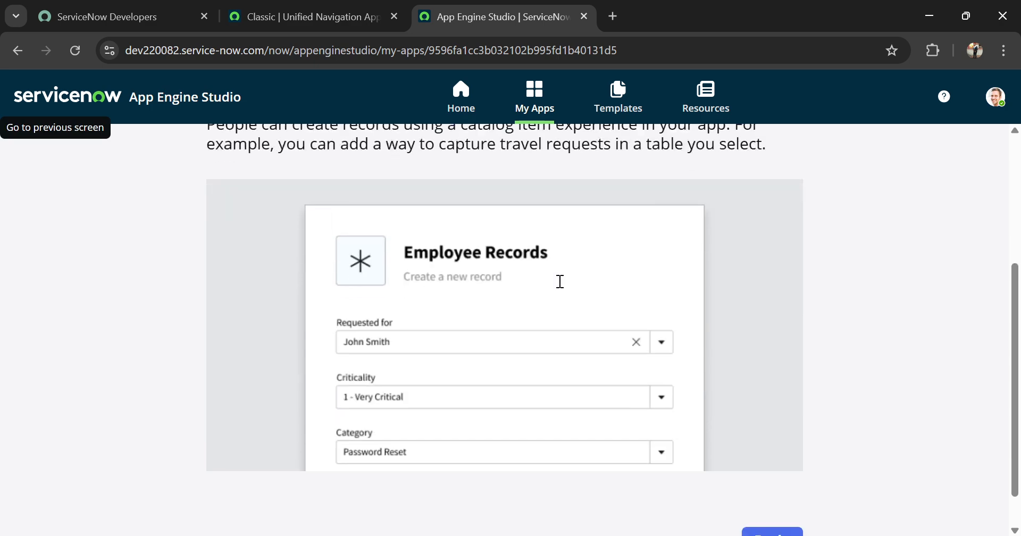
left_click(771, 497)
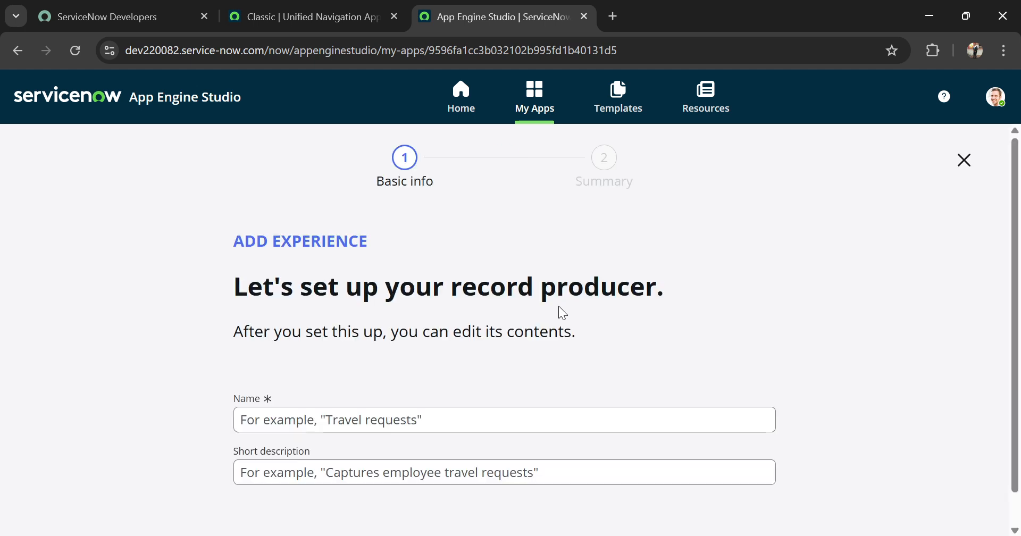
- Name the record producer "Apply Leave", leave its short description empty and create it
scroll(246, 331, "down", 1)
left_click(270, 386)
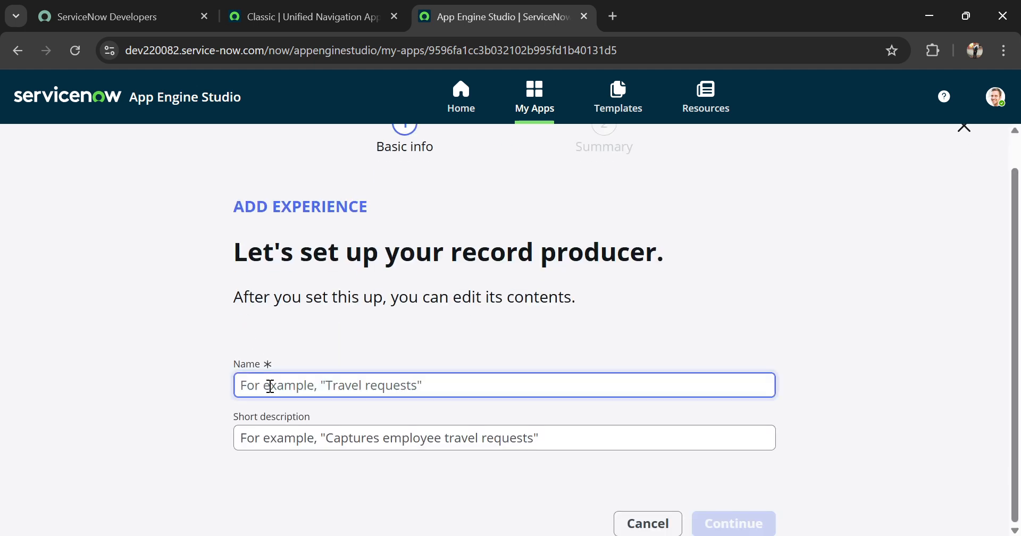
type("App")
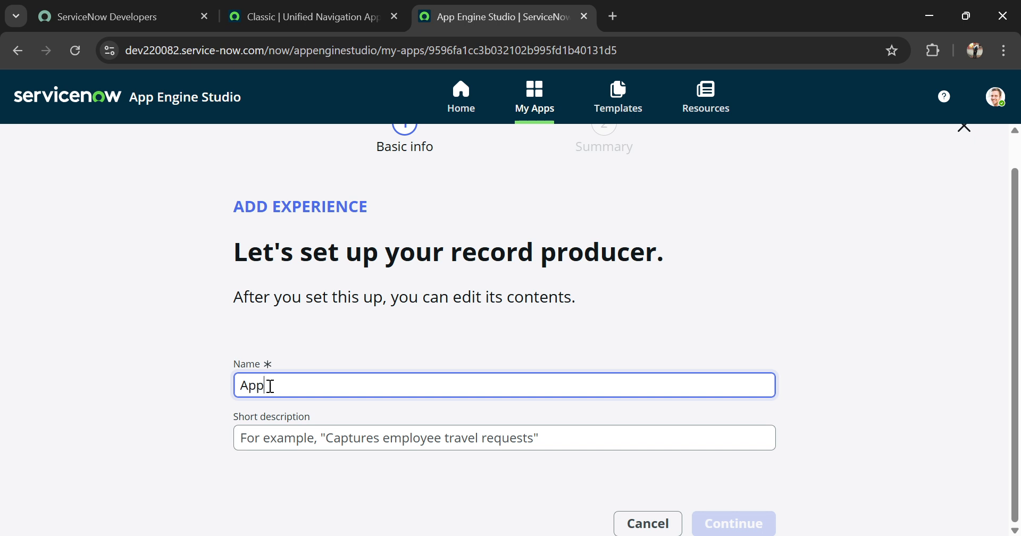
type("ly Leave")
left_click(151, 409)
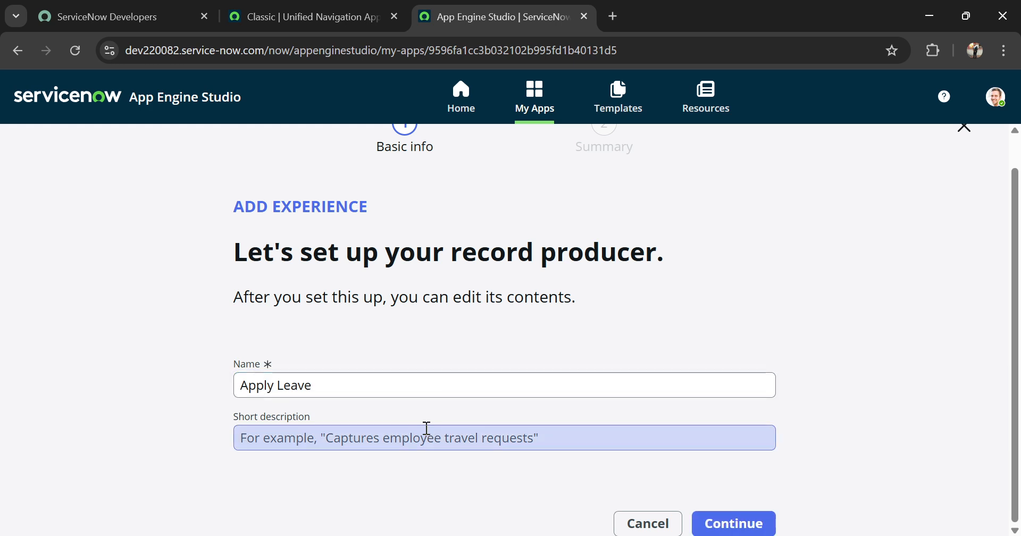
left_click(733, 522)
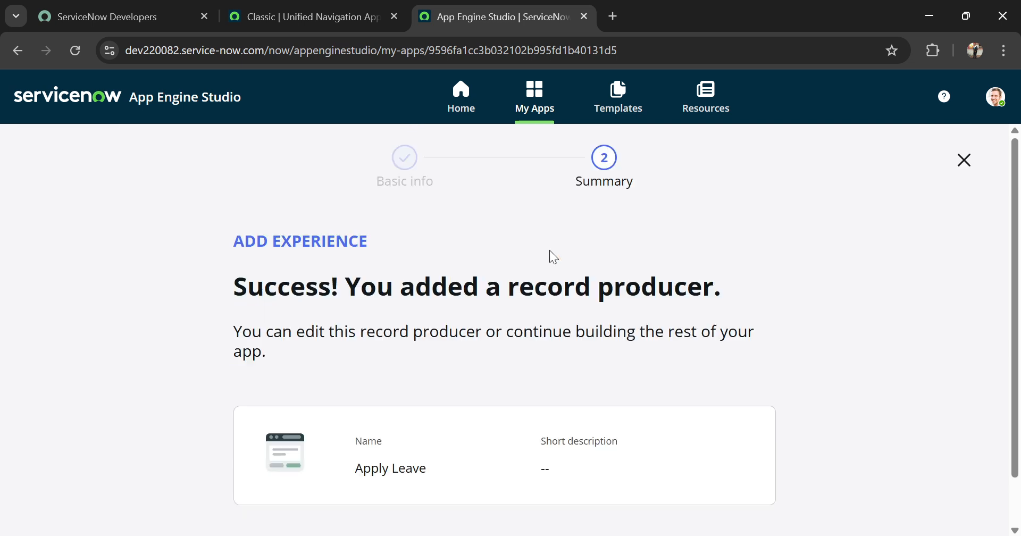
- Open the new record producer for editing and enter the short description "Form for Leave Application"
scroll(550, 251, "down", 1)
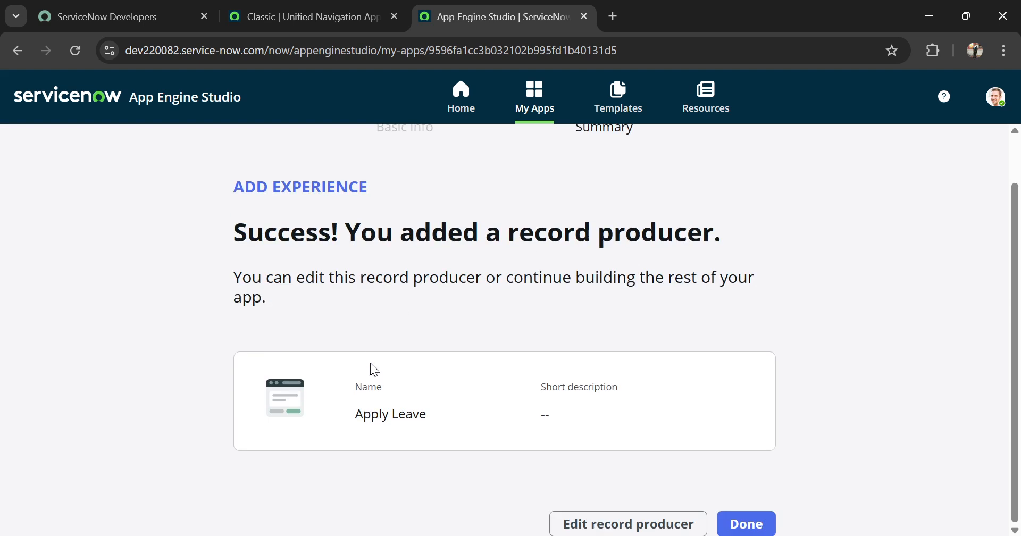
left_click(598, 525)
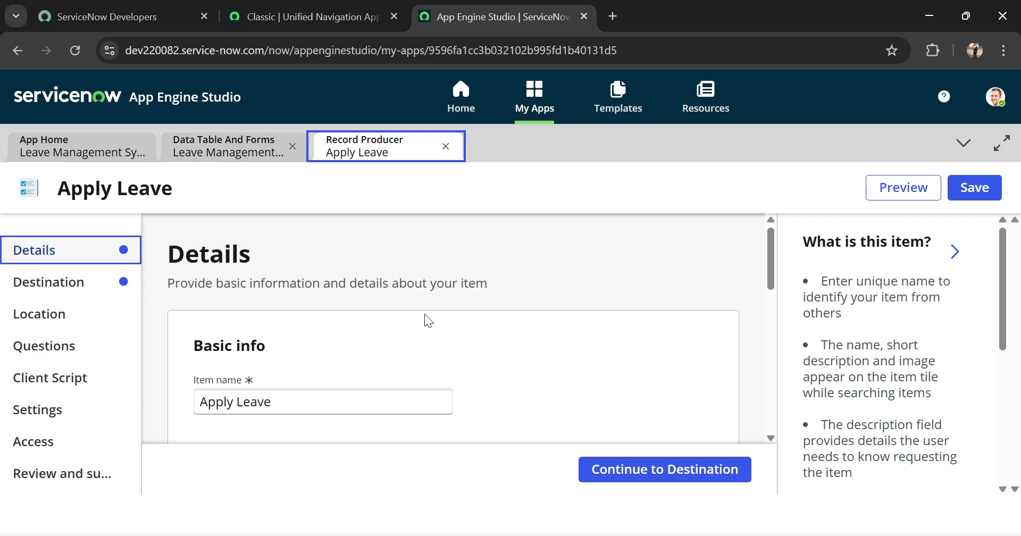
scroll(425, 314, "down", 2)
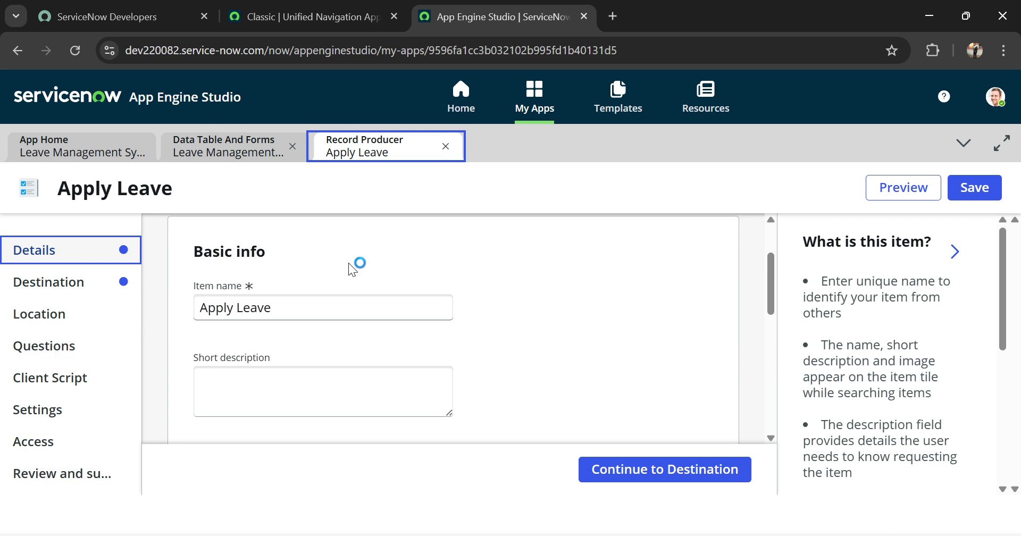
scroll(355, 266, "down", 1)
left_click(209, 321)
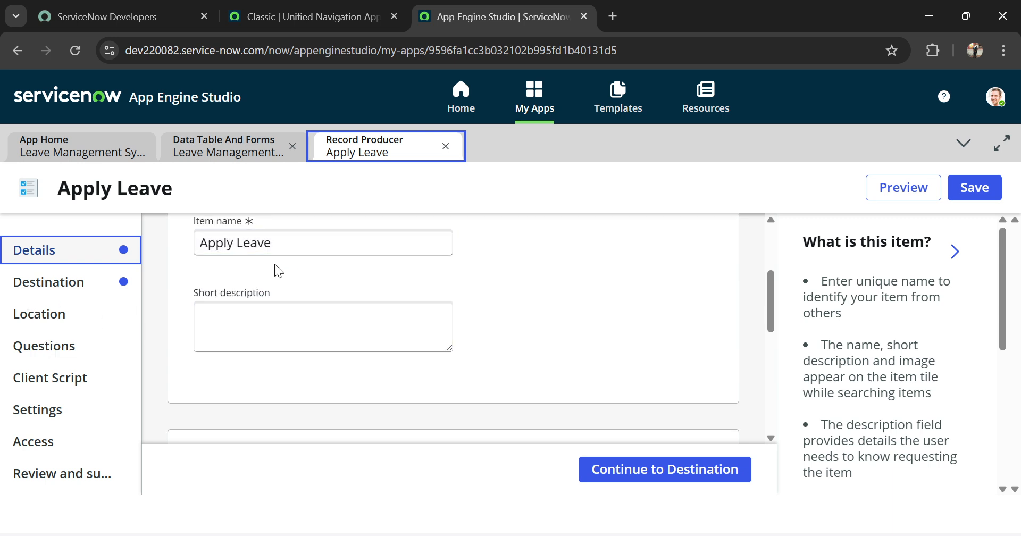
scroll(275, 263, "up", 1)
left_click(266, 398)
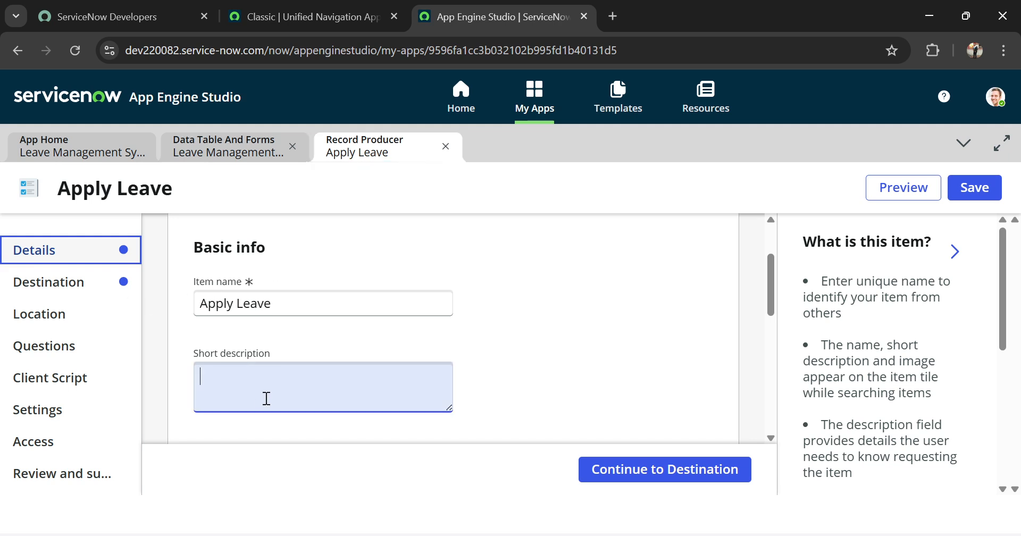
type("Form for Leave Application")
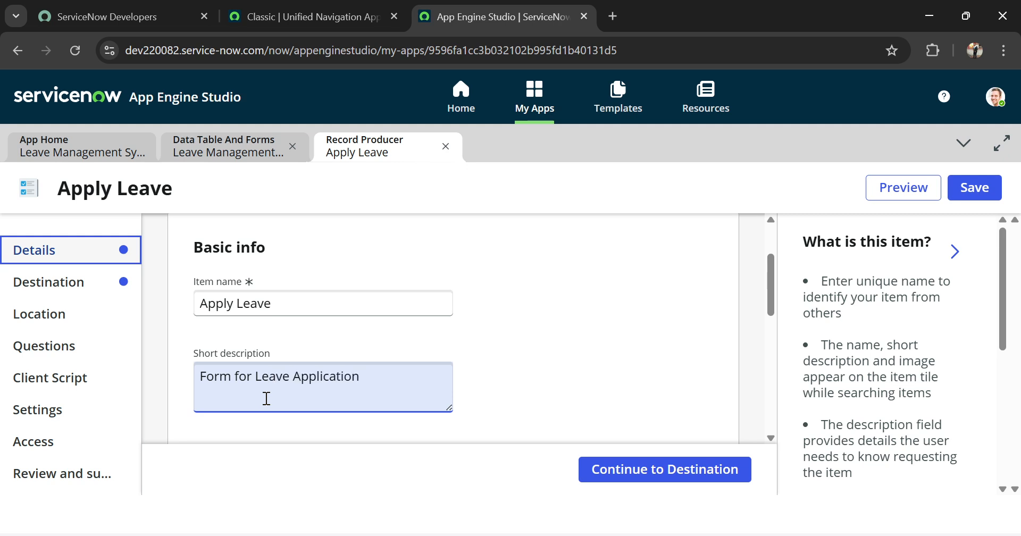
left_click(471, 329)
- Set the record producer's destination by choosing Leave Management System as the record submission table
left_click(29, 290)
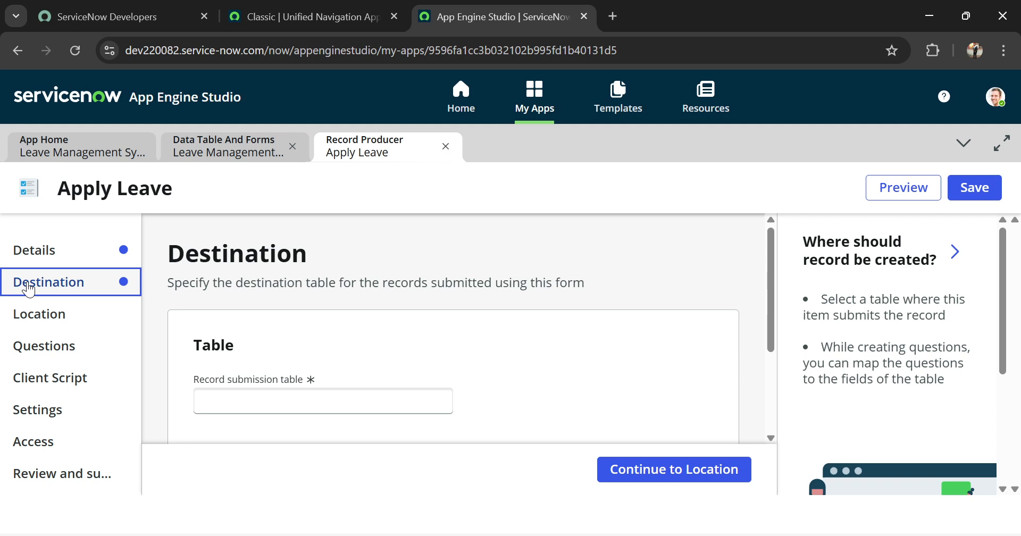
scroll(311, 278, "down", 1)
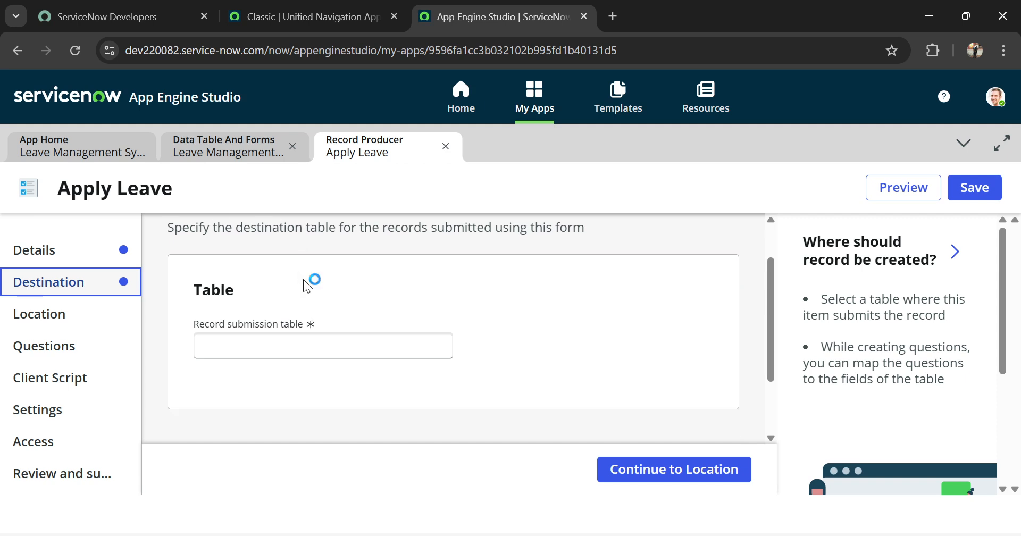
left_click(248, 356)
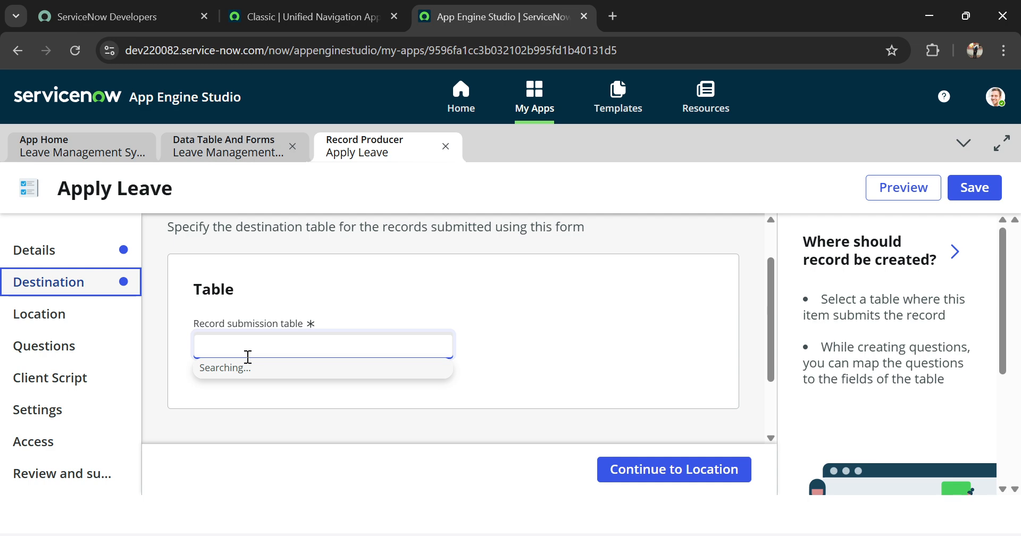
type("x_")
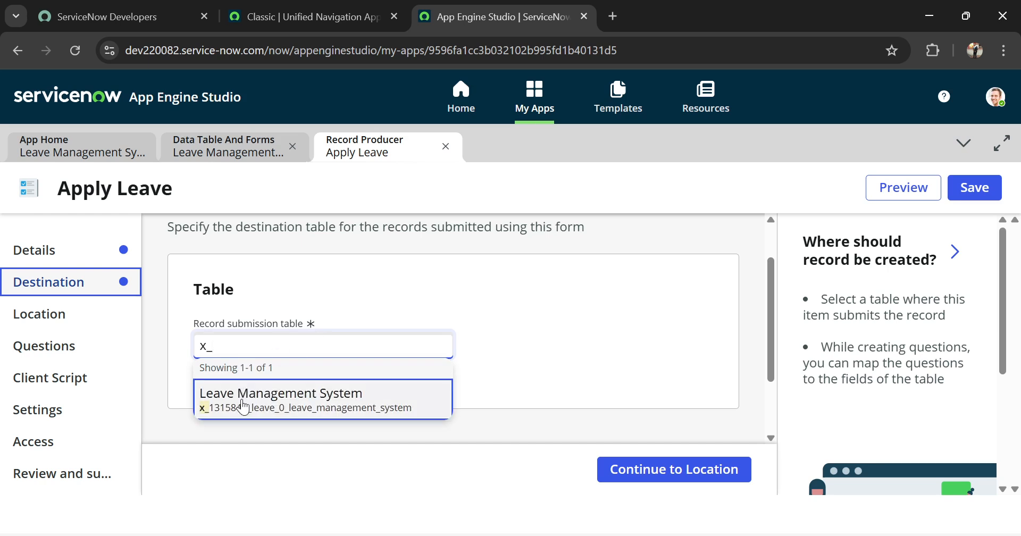
left_click(243, 407)
scroll(519, 310, "down", 1)
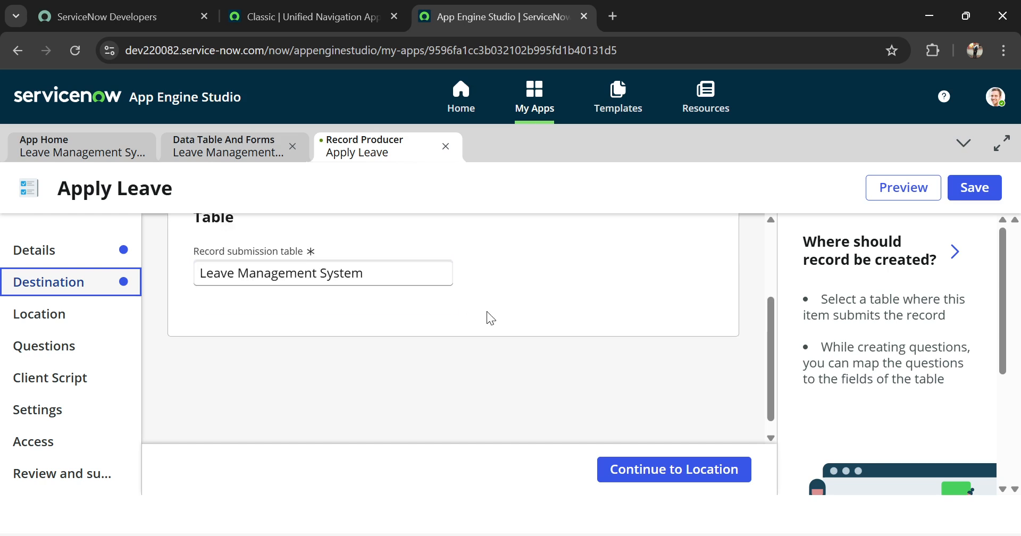
- Set the record producer's location by assigning it to the Service Catalog and saving the catalog selection
left_click(38, 313)
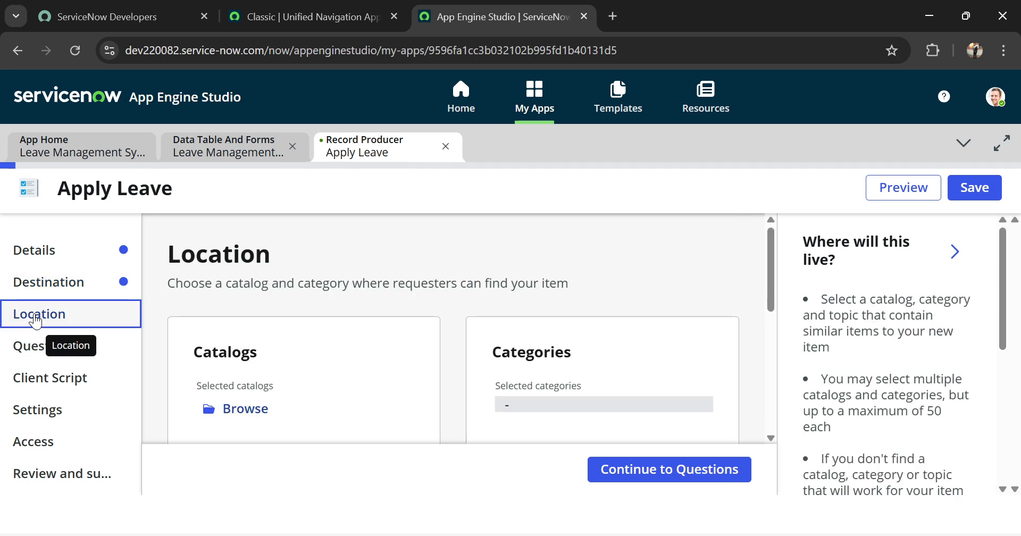
scroll(333, 285, "down", 1)
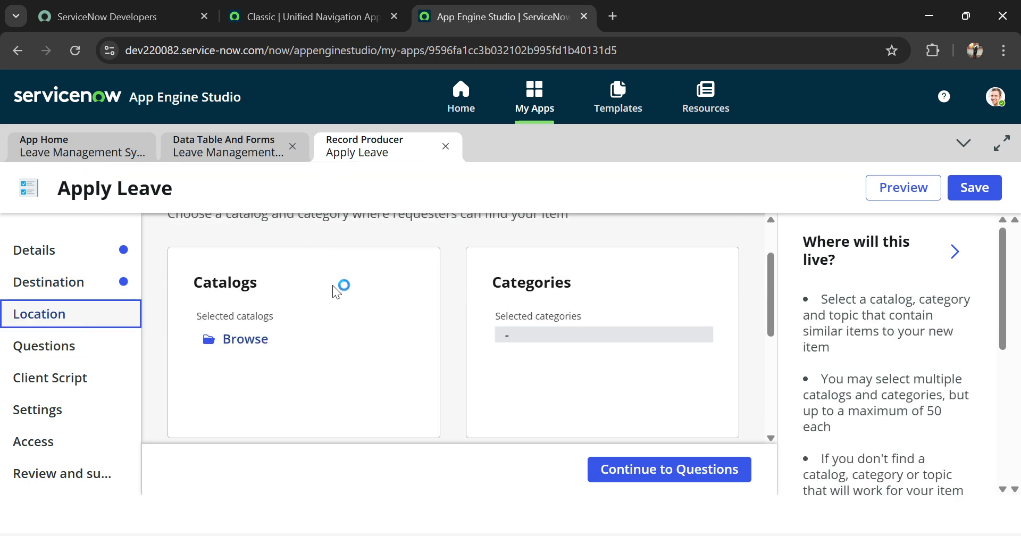
left_click(263, 338)
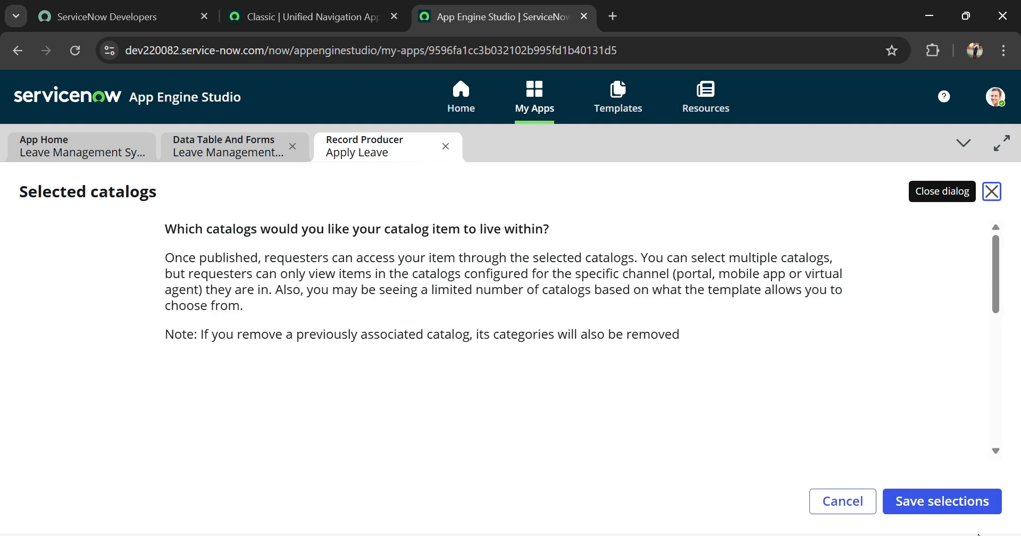
scroll(276, 404, "down", 3)
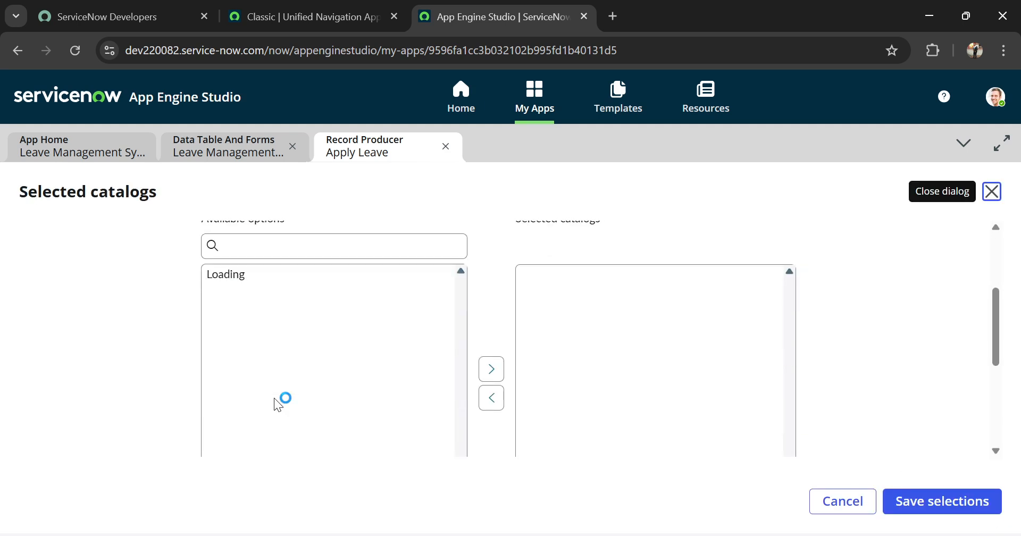
scroll(92, 296, "down", 1)
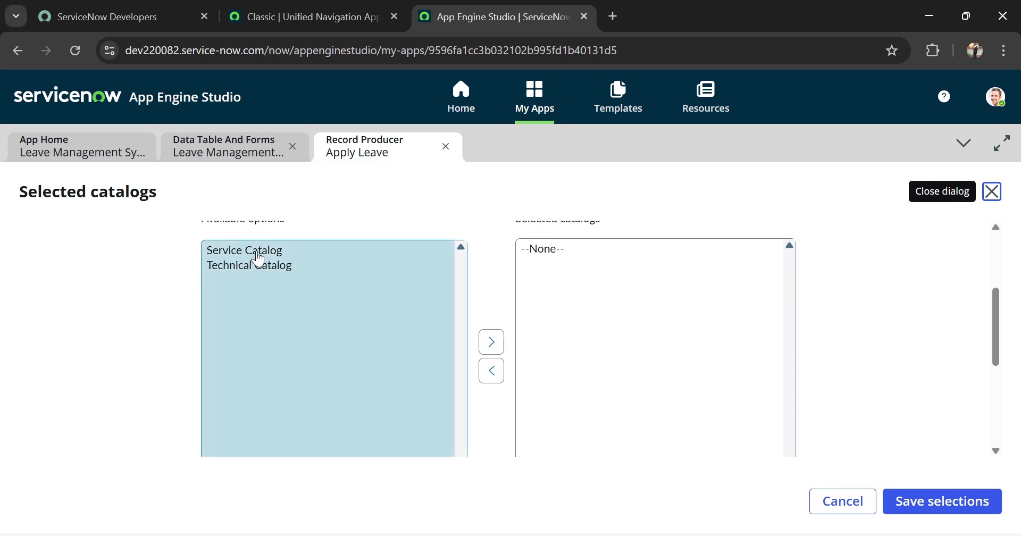
left_click(256, 251)
left_click(276, 250)
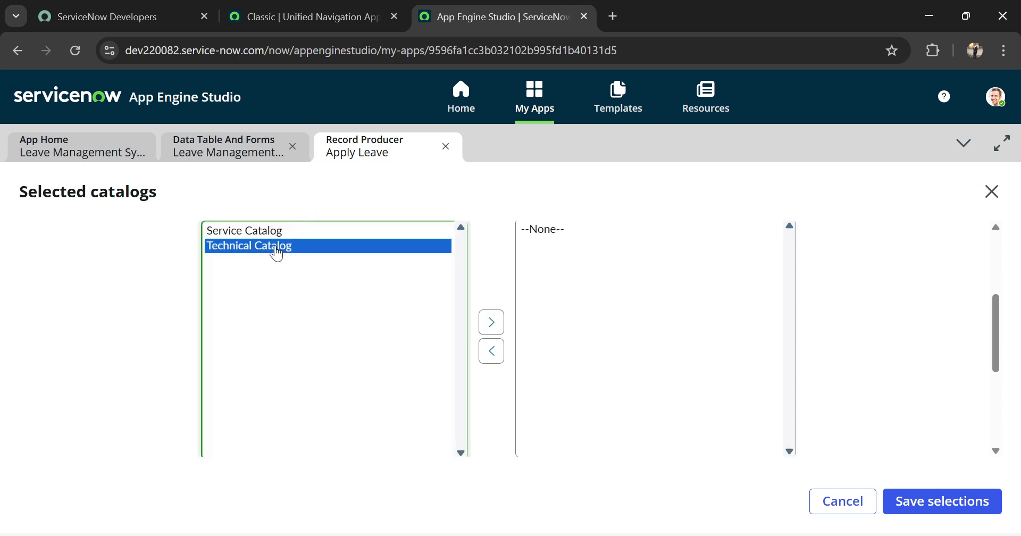
left_click(268, 233)
left_click(491, 322)
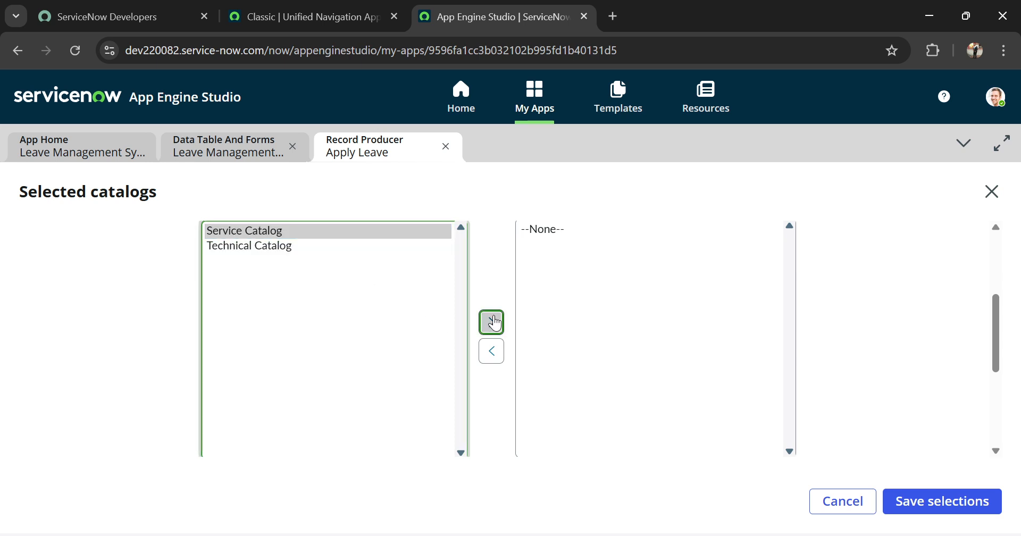
left_click(923, 499)
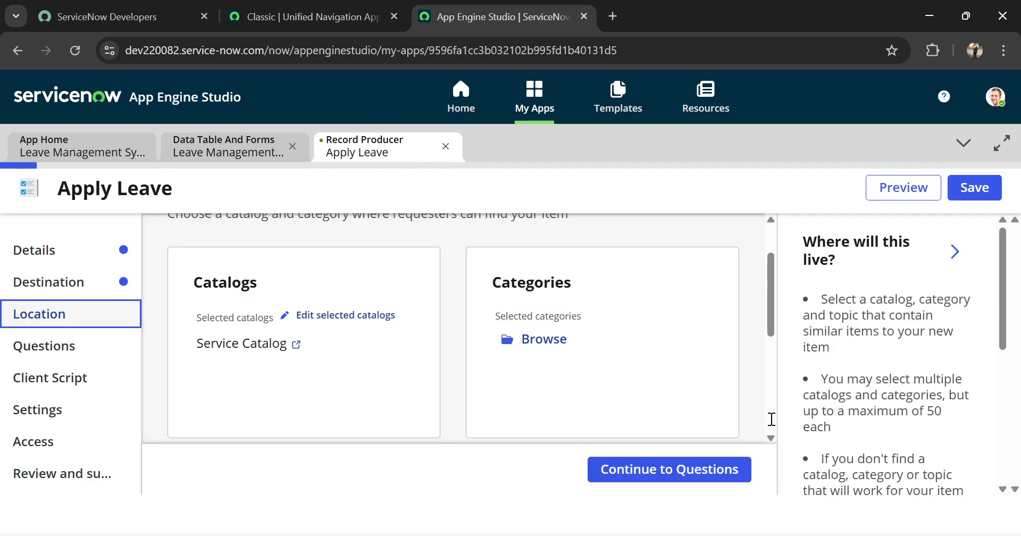
- Assign the record producer to the "Can We Help You?" category and save the category selection
left_click(555, 342)
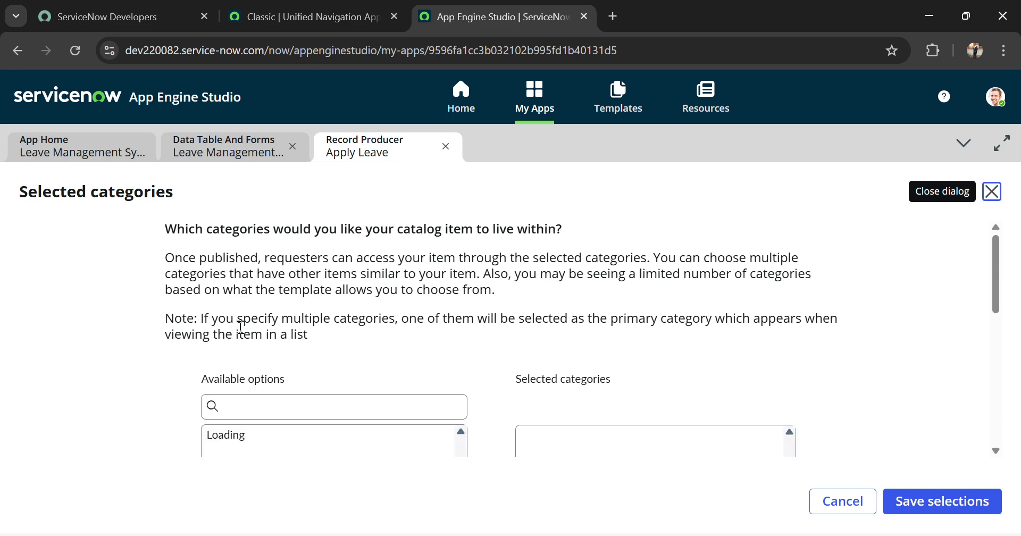
scroll(237, 329, "down", 3)
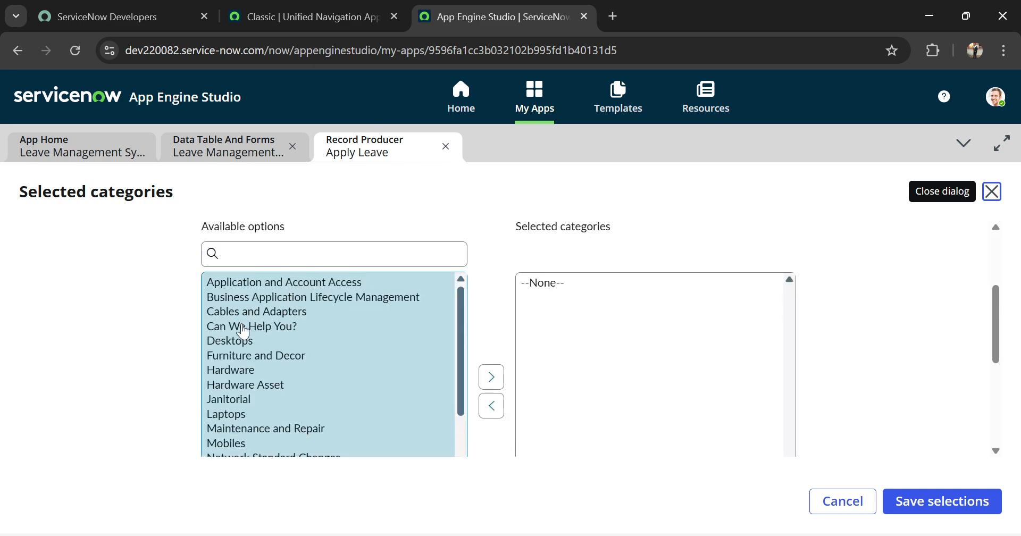
left_click(243, 332)
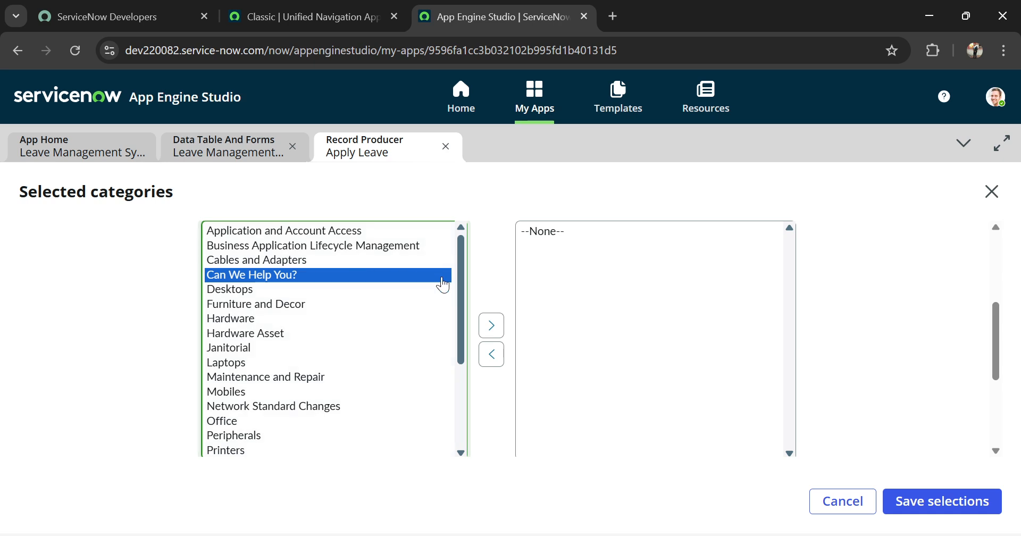
left_click(491, 326)
left_click(971, 511)
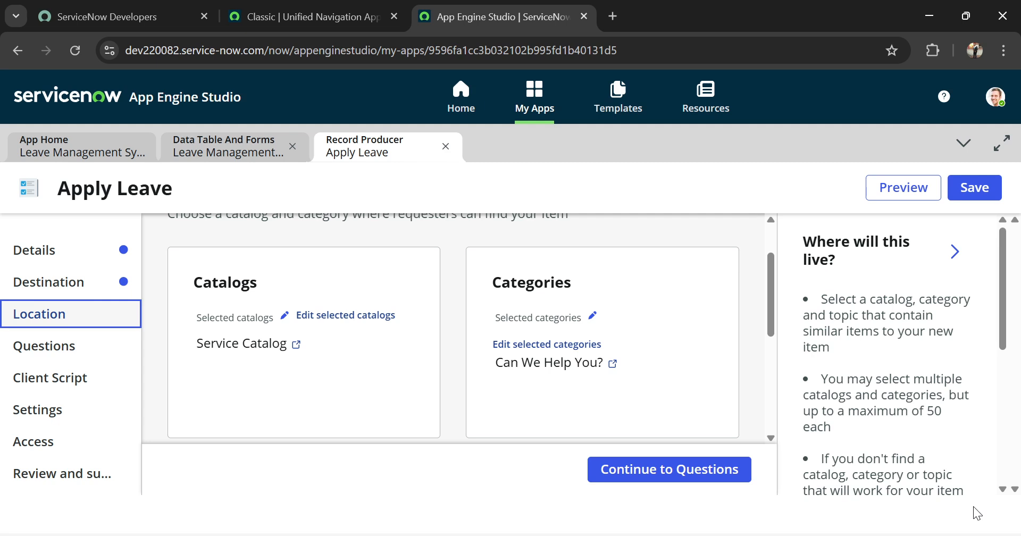
- Start a new question for the record producer with the type Choice and the subtype Requested for
scroll(327, 413, "down", 2)
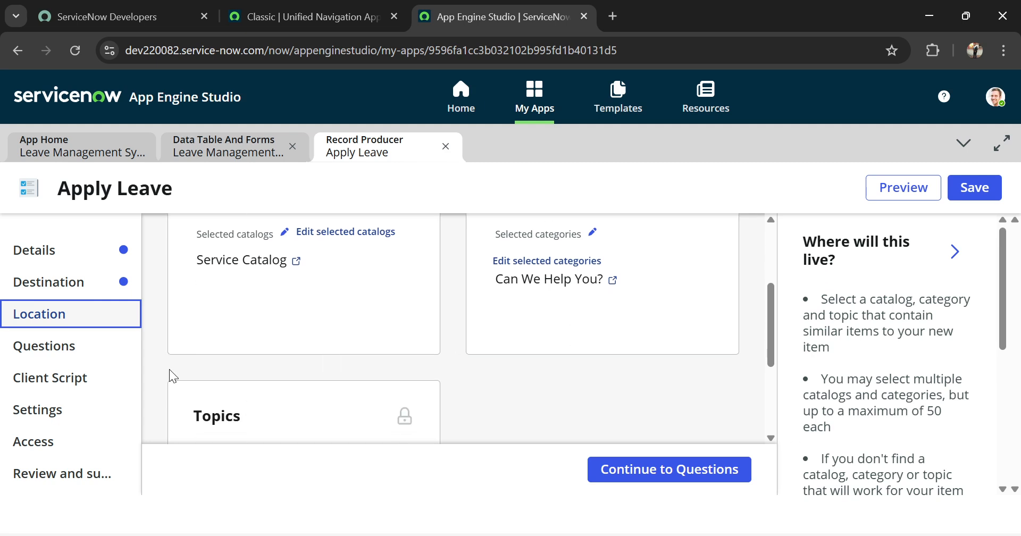
left_click(51, 345)
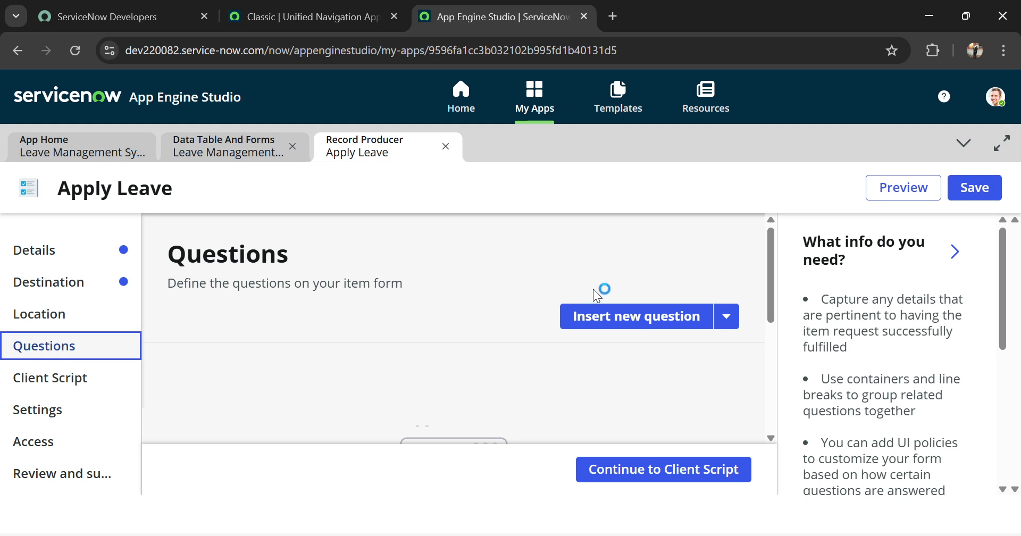
left_click(604, 318)
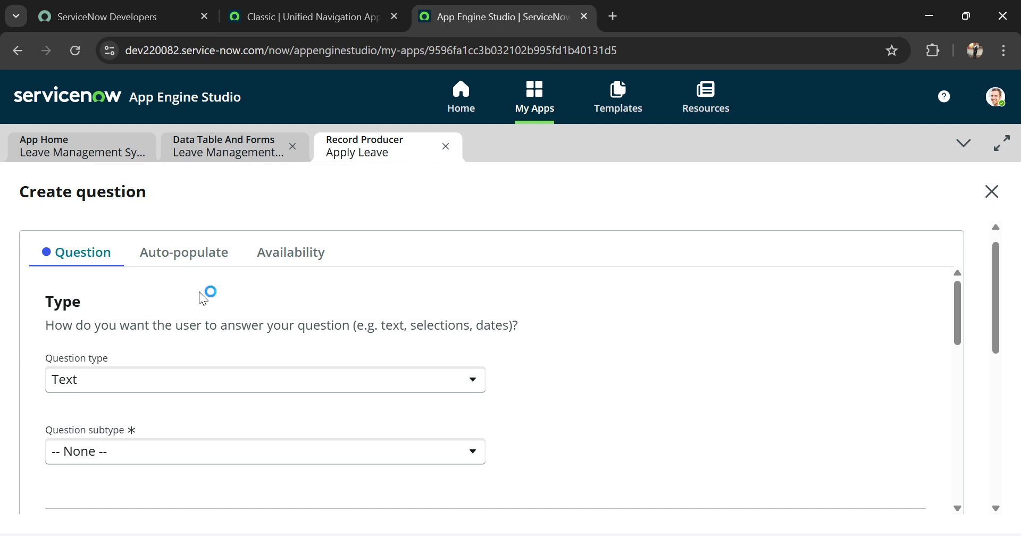
left_click(85, 380)
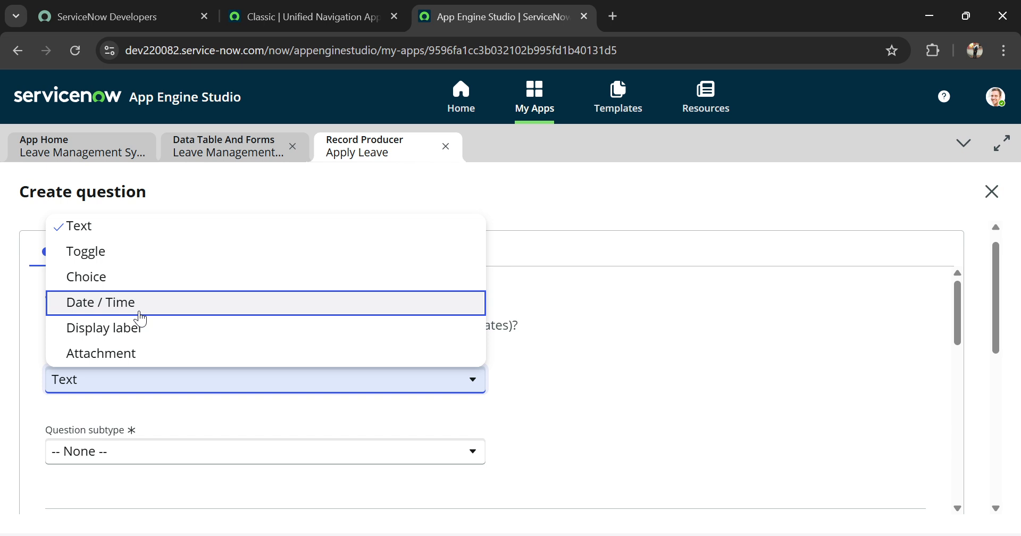
left_click(77, 277)
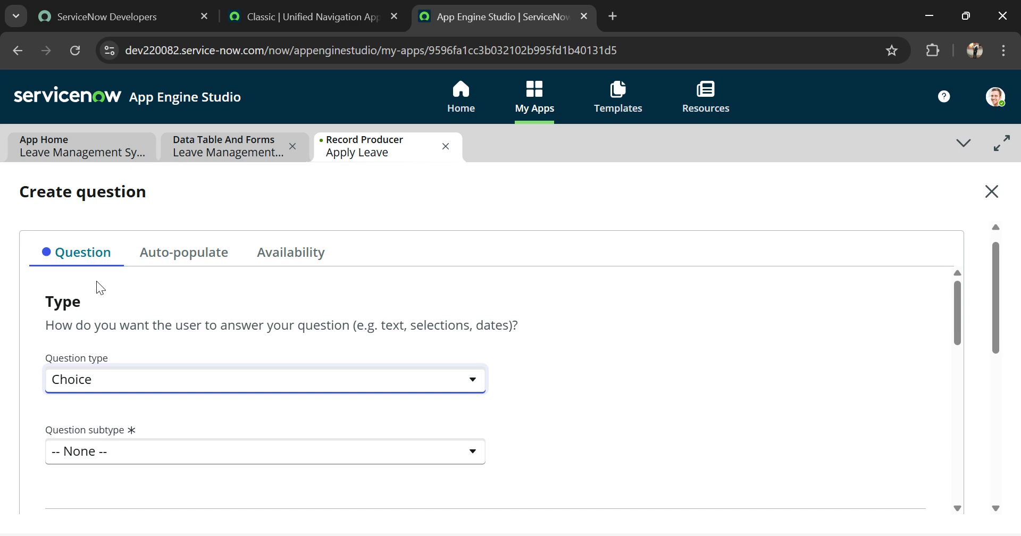
scroll(205, 316, "down", 3)
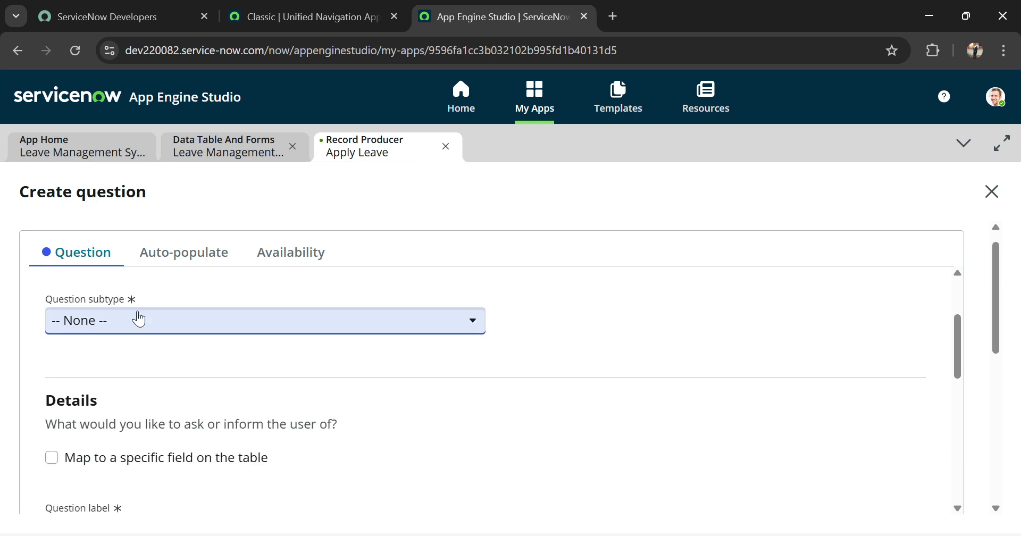
scroll(139, 318, "up", 1)
left_click(103, 382)
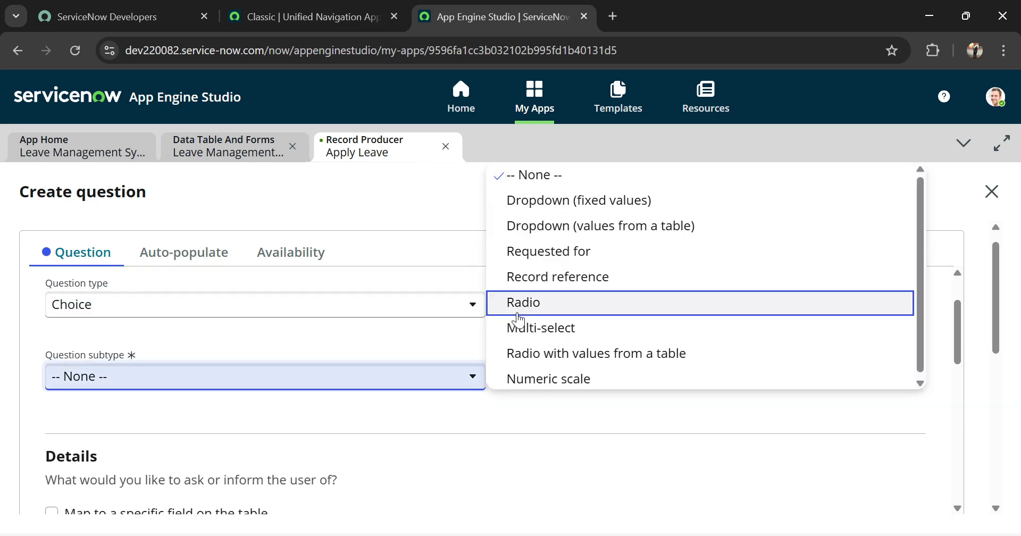
left_click(565, 258)
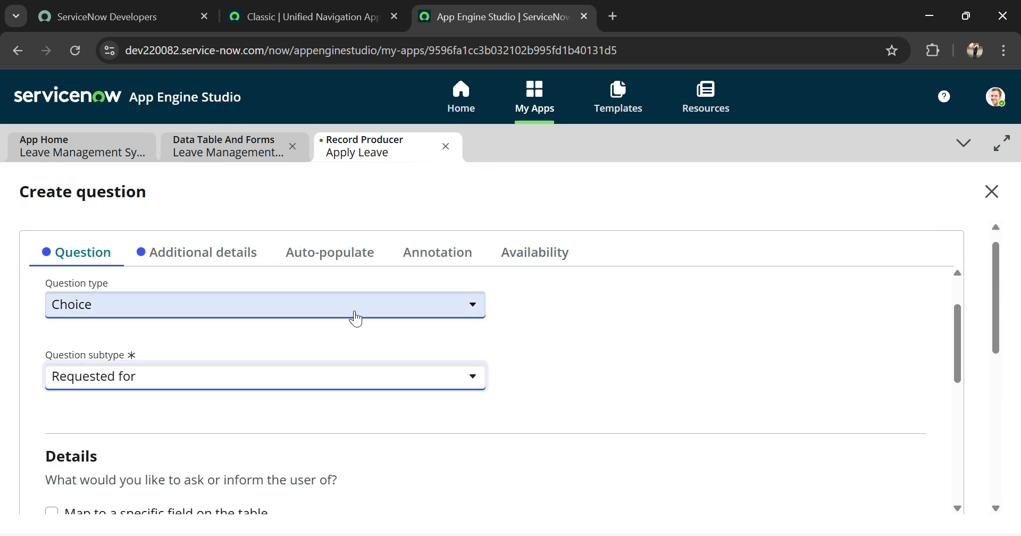
- Enter "Employee" as the label of the new choice question
scroll(192, 362, "down", 1)
scroll(114, 368, "down", 1)
scroll(114, 367, "up", 1)
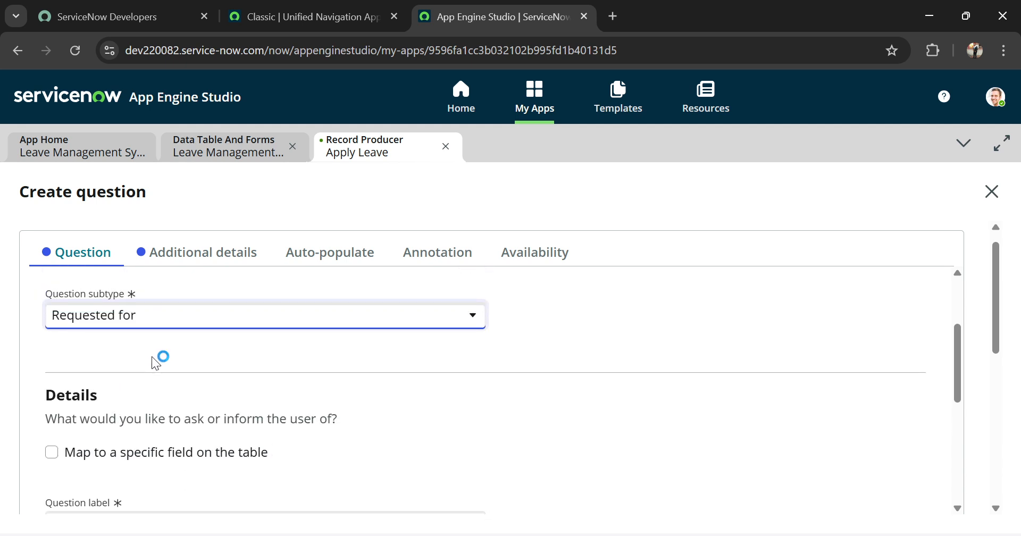
scroll(151, 356, "up", 2)
scroll(145, 333, "up", 1)
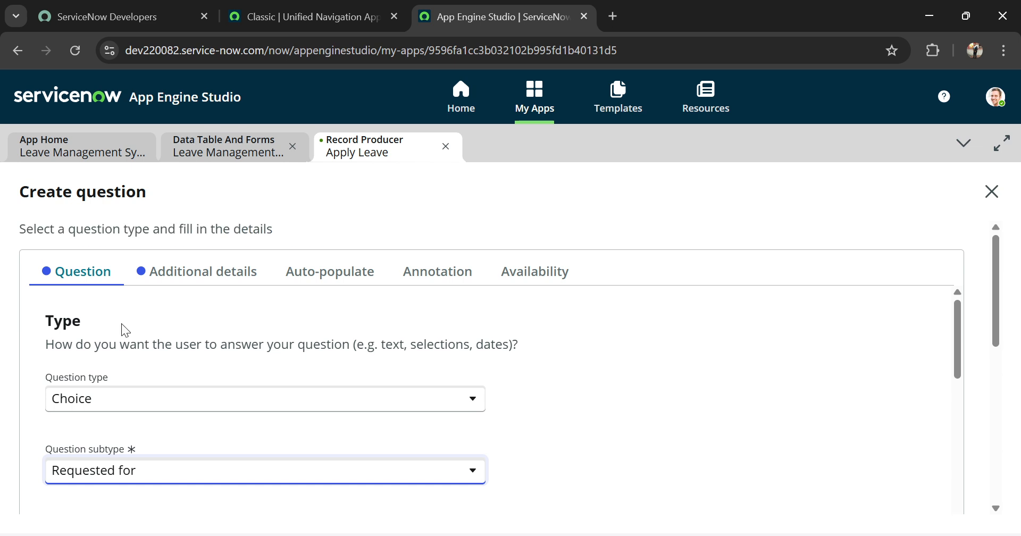
scroll(121, 323, "down", 4)
left_click(100, 425)
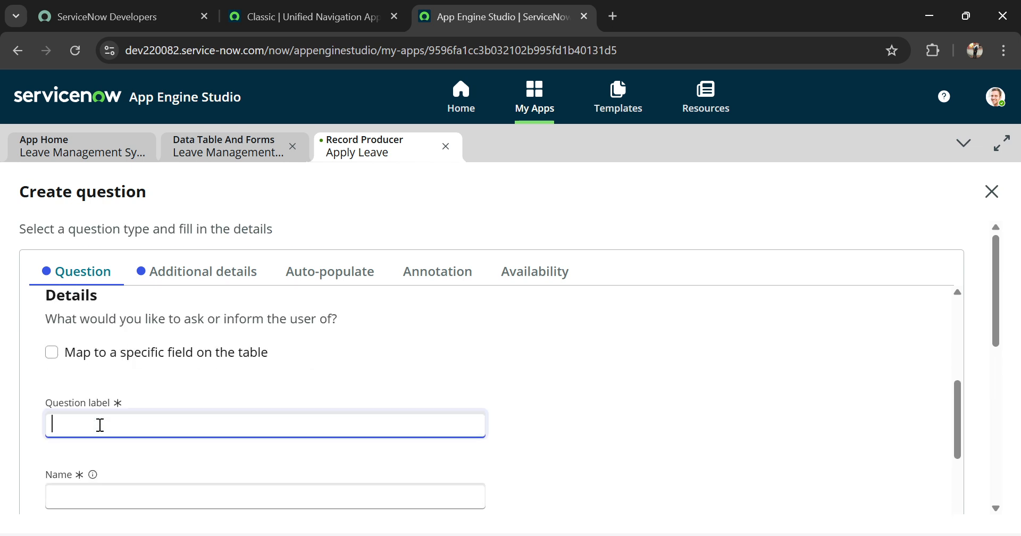
type("Employee")
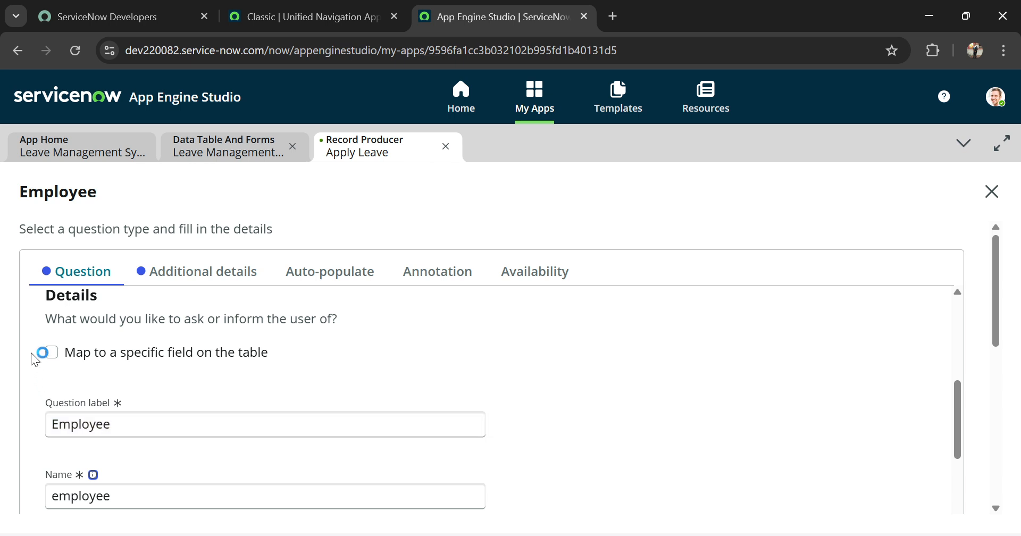
- Map the Employee question to a specific table field, choosing the Employee field
left_click(51, 353)
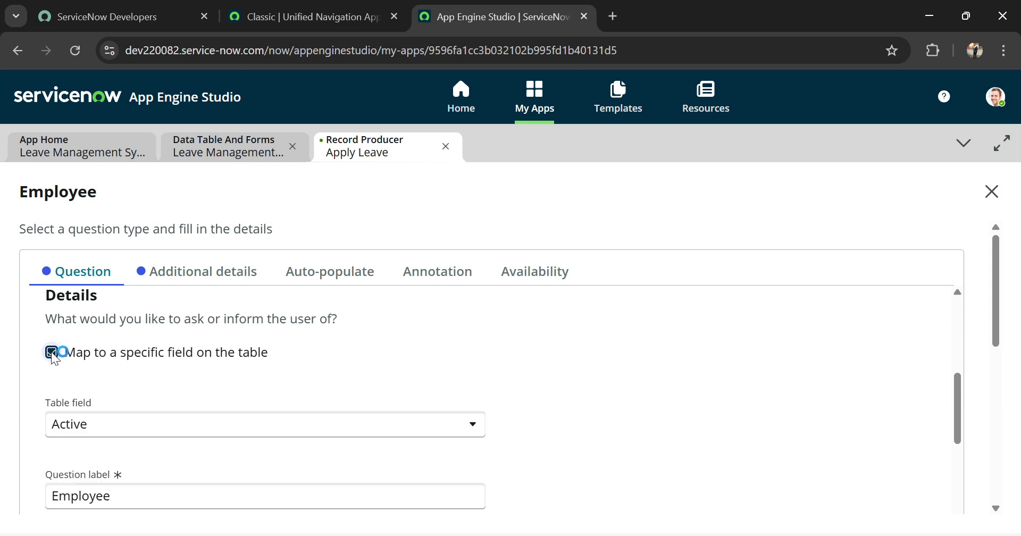
left_click(125, 425)
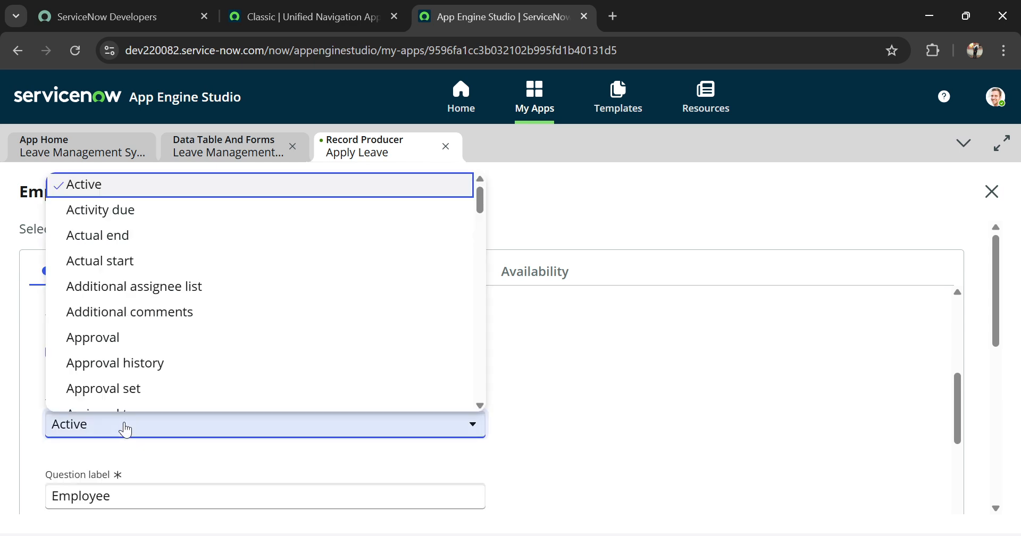
type("em")
key("Return")
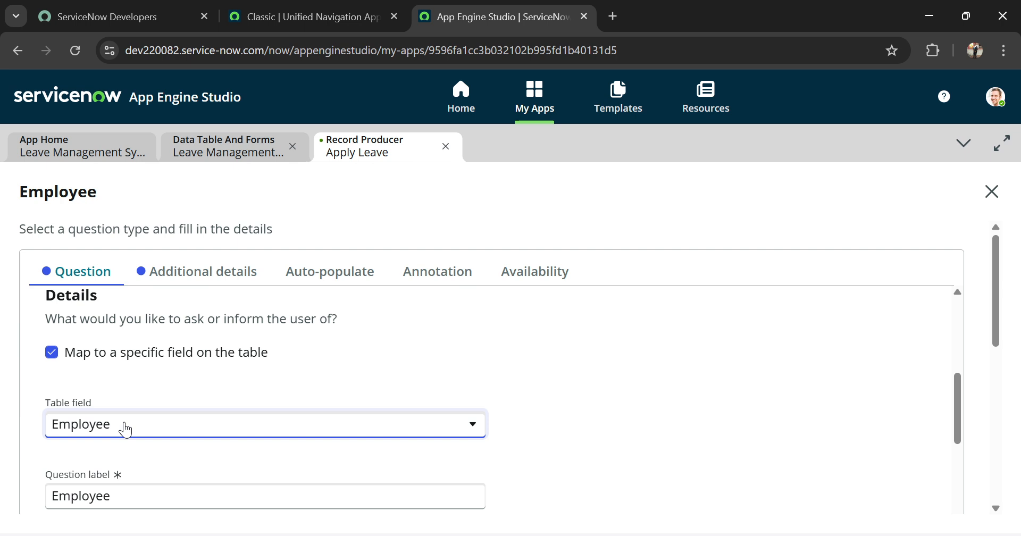
- Review the Employee question's additional details and preview, and insert the question into the form
scroll(392, 334, "down", 5)
left_click(222, 279)
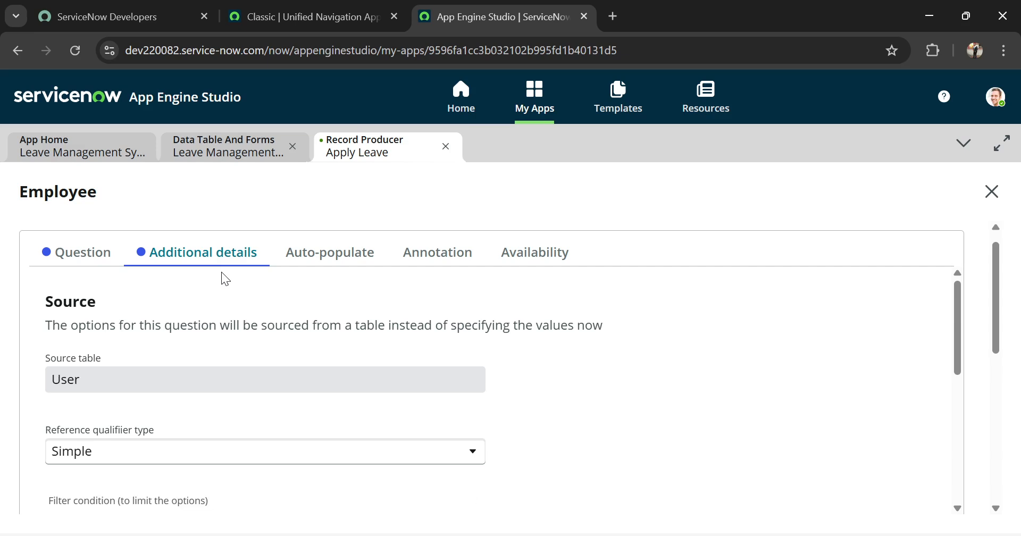
left_click(87, 254)
scroll(509, 398, "down", 5)
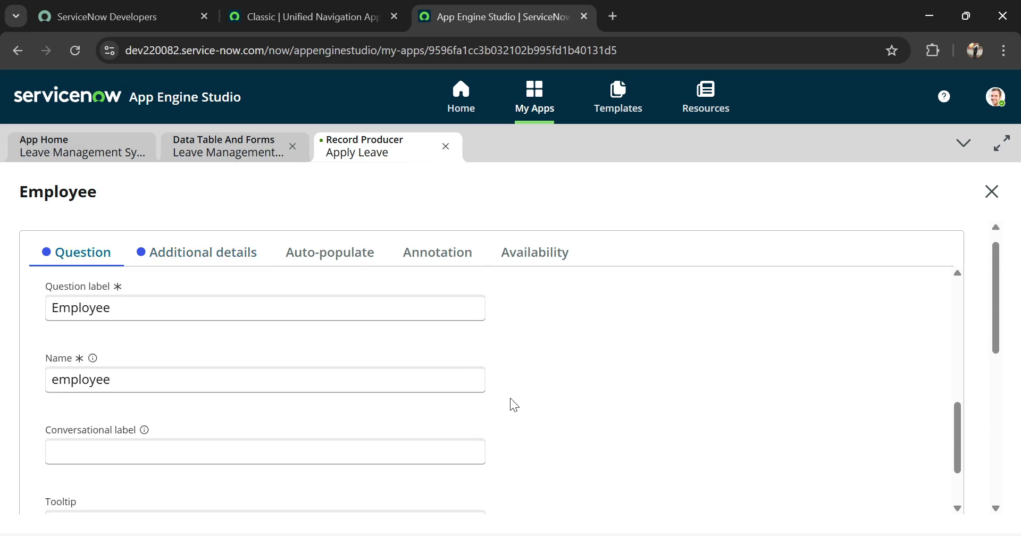
scroll(792, 458, "down", 8)
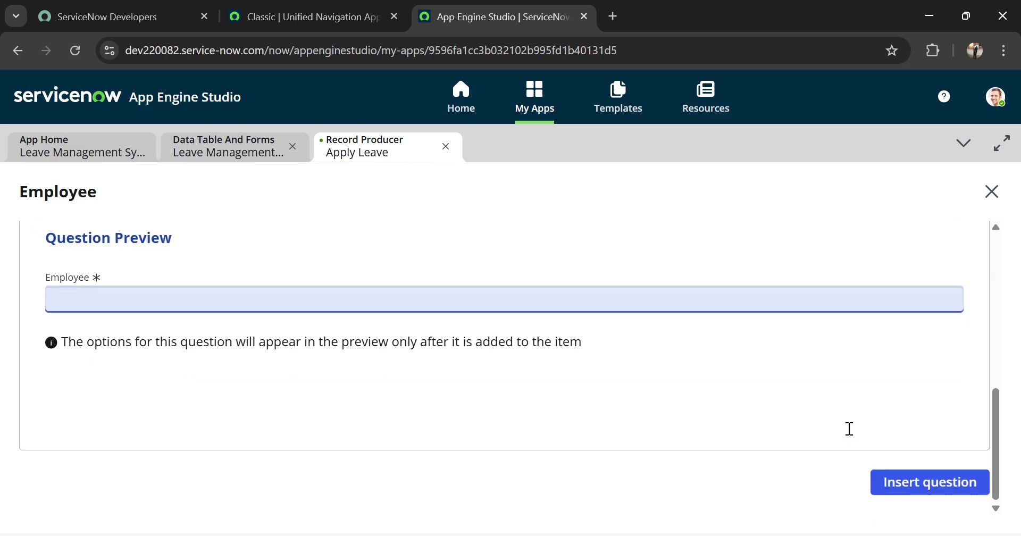
scroll(323, 241, "up", 8)
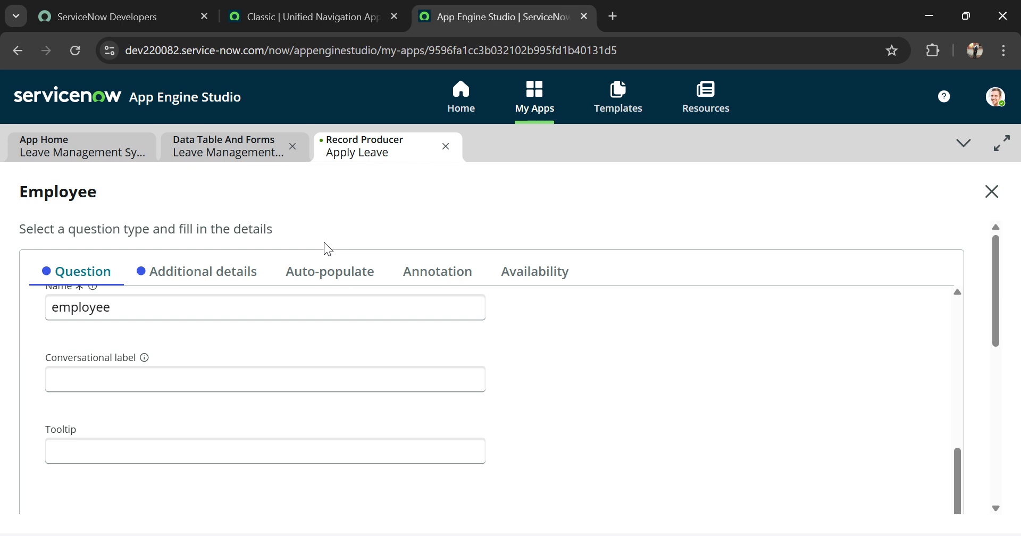
scroll(324, 242, "down", 8)
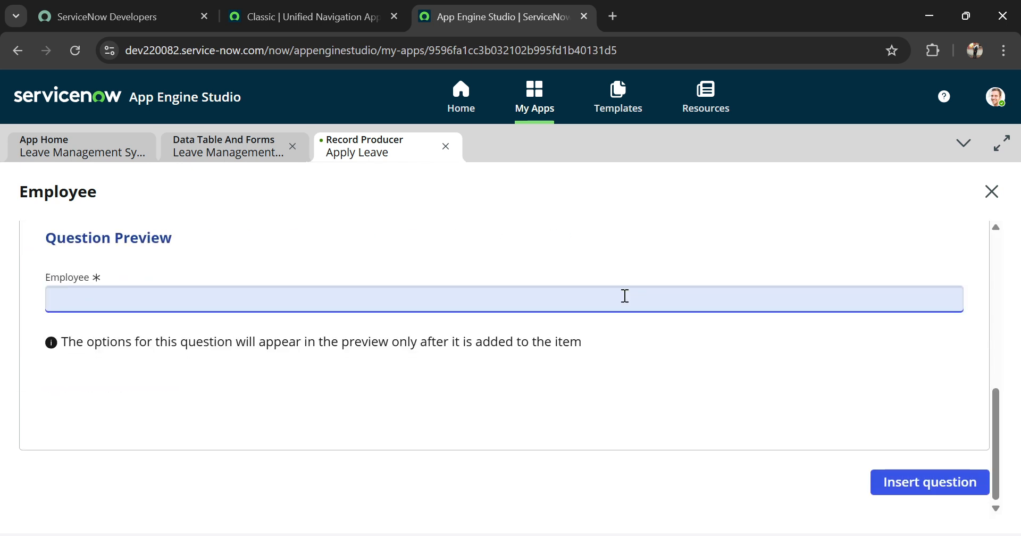
left_click(886, 478)
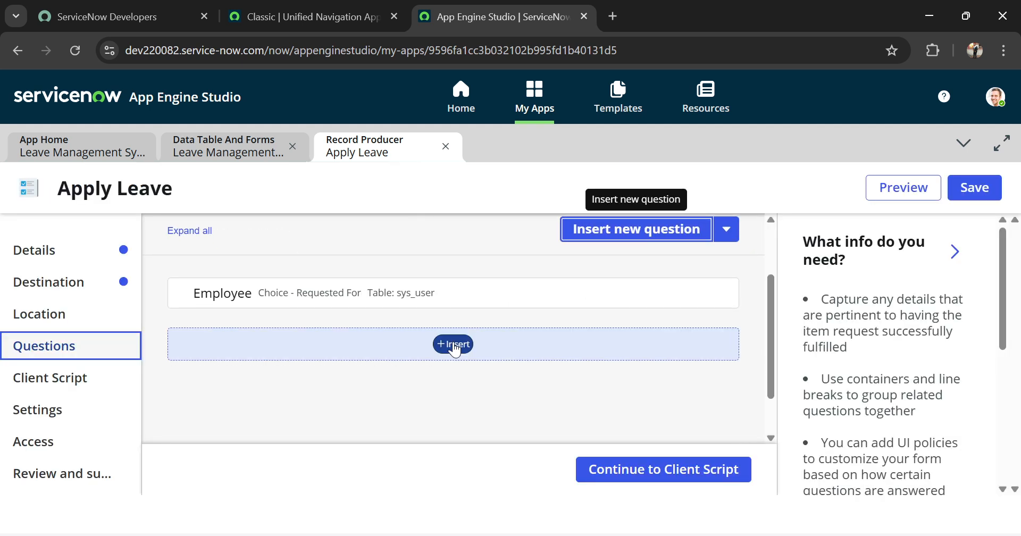
- Start another question below Employee with the type Date / Time and the subtype Date & Time
left_click(452, 343)
left_click(524, 314)
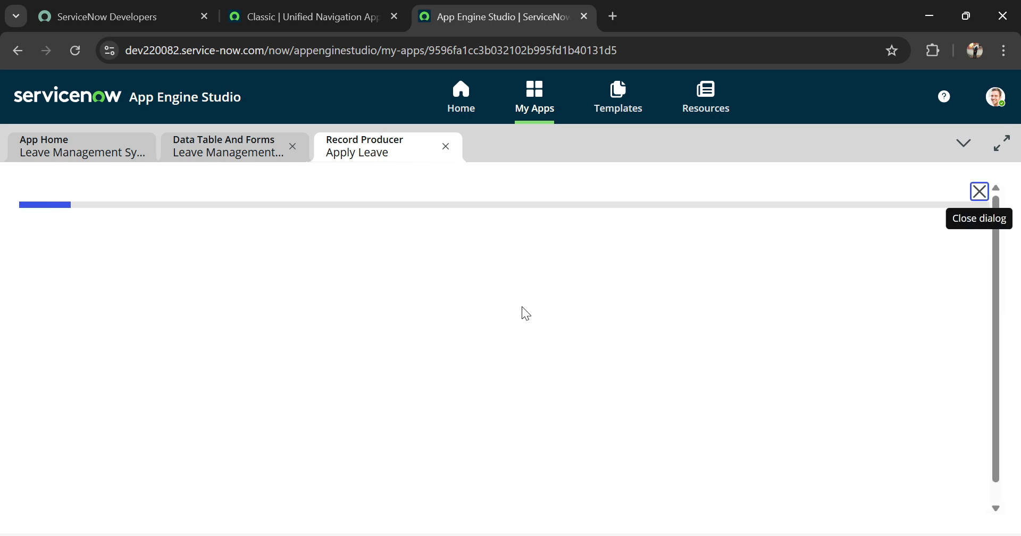
left_click(99, 386)
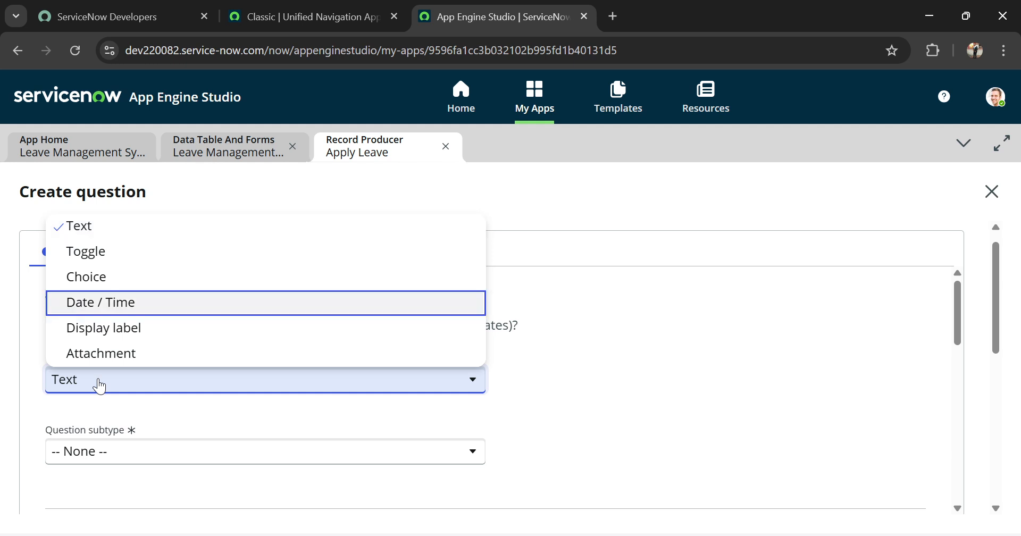
left_click(91, 303)
left_click(92, 457)
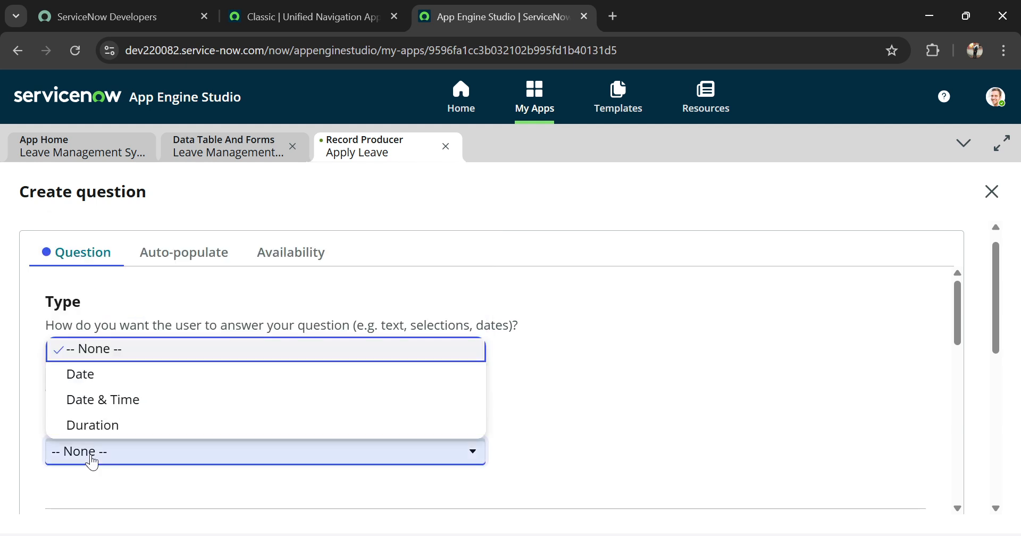
key("Down")
key("Down")
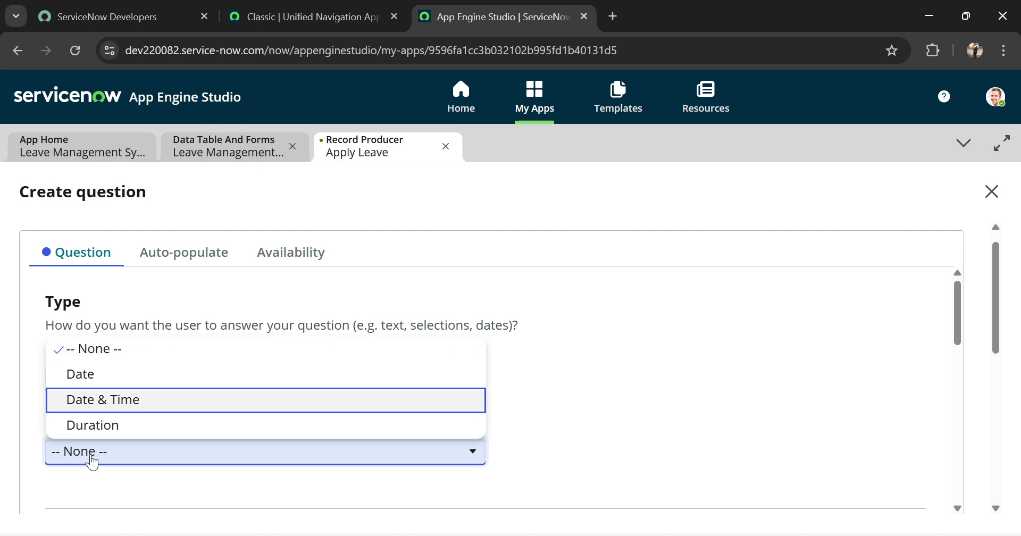
key("Return")
- Map the new date question to a specific table field, choosing the Start Date field
scroll(92, 460, "down", 3)
scroll(47, 424, "down", 1)
left_click(53, 414)
left_click(52, 362)
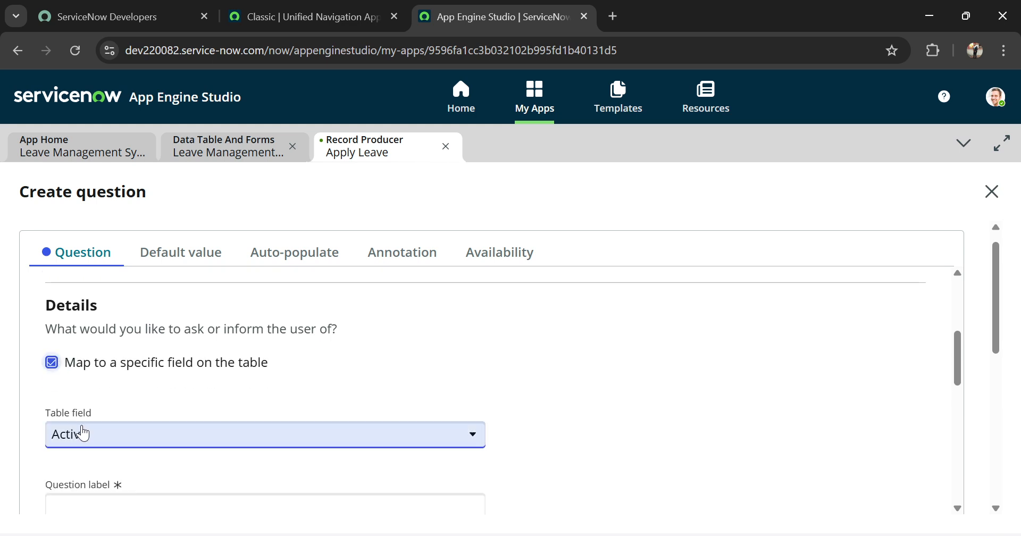
left_click(83, 435)
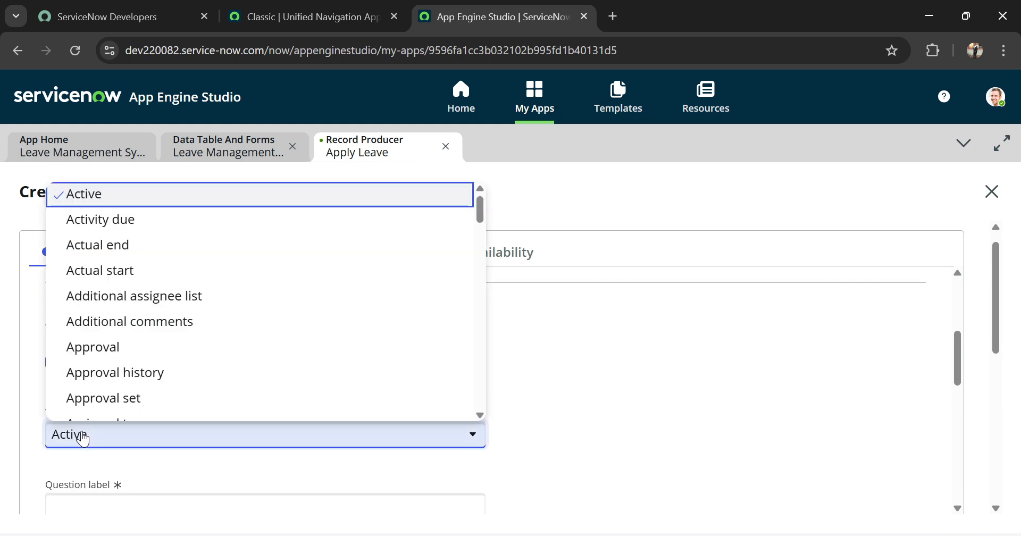
type("st")
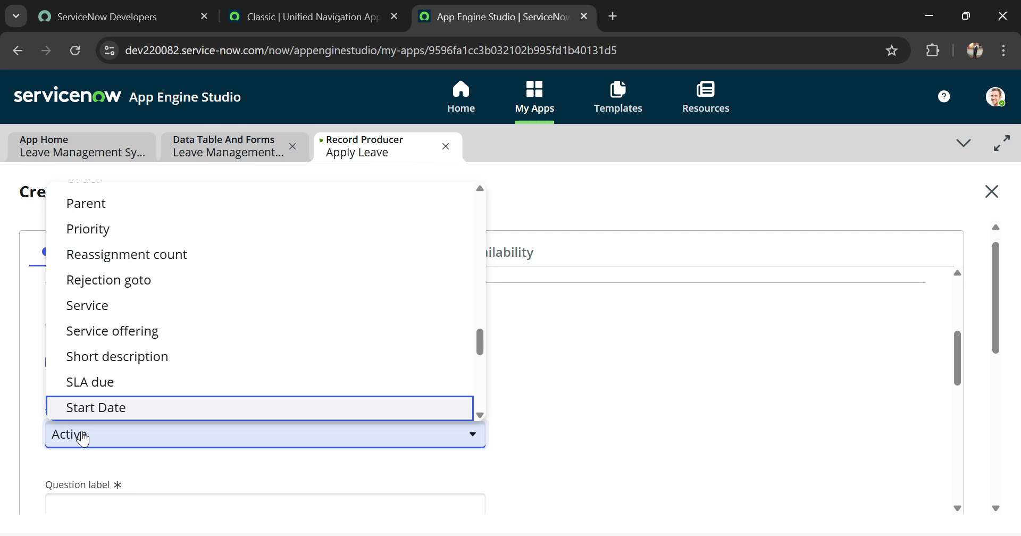
key("Return")
- Label the date question "Start Date" and make it mandatory
scroll(80, 434, "down", 3)
left_click(70, 346)
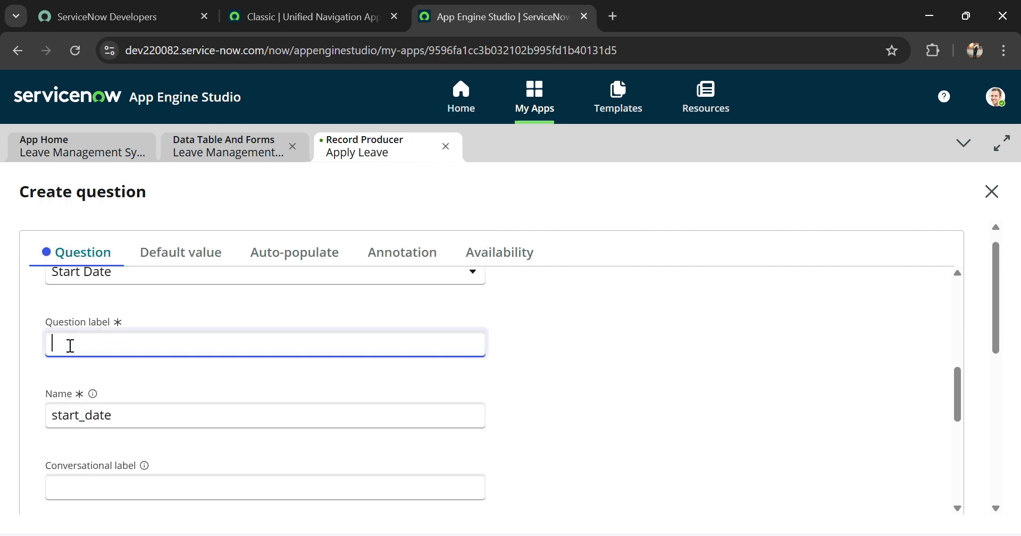
type("Start Date")
scroll(305, 368, "down", 5)
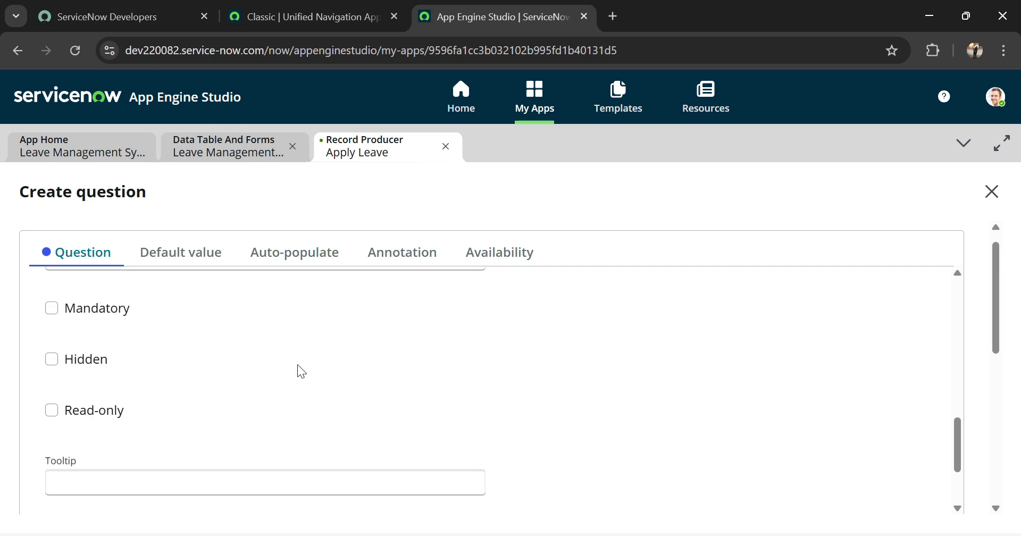
left_click(51, 309)
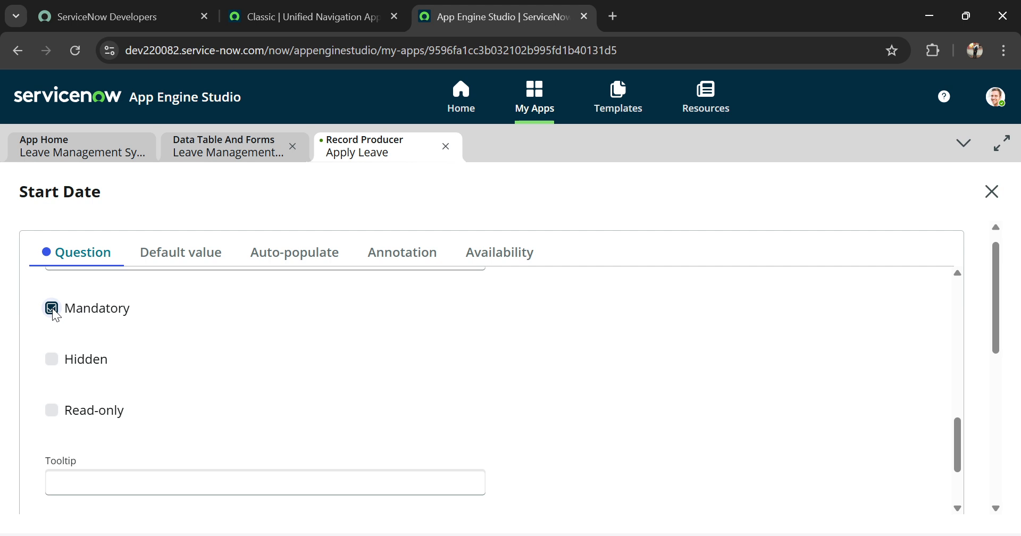
- Insert the Start Date question into the Apply Leave form
scroll(205, 361, "down", 3)
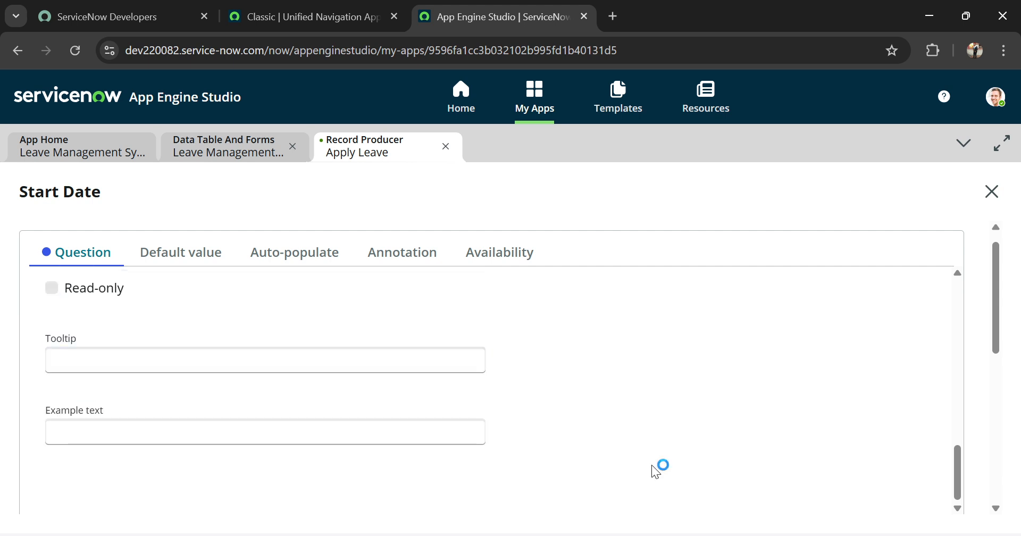
scroll(652, 465, "down", 5)
scroll(818, 372, "down", 2)
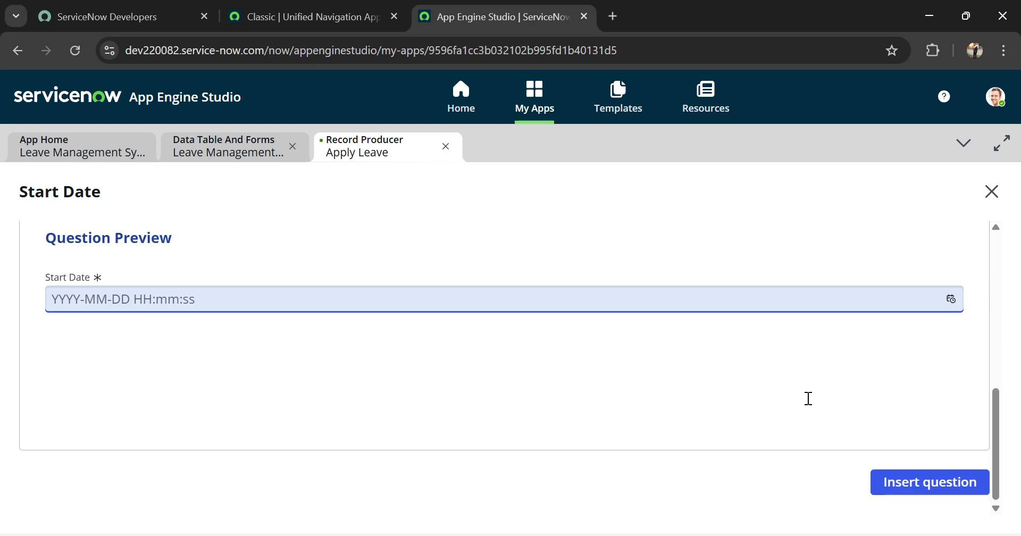
left_click(882, 485)
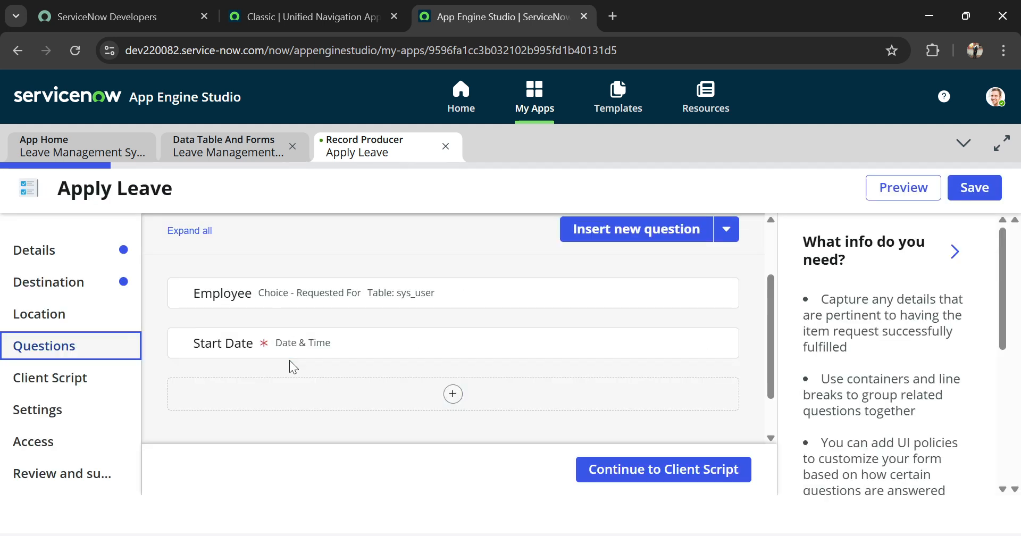
- Start another new question directly below Start Date
left_click(454, 394)
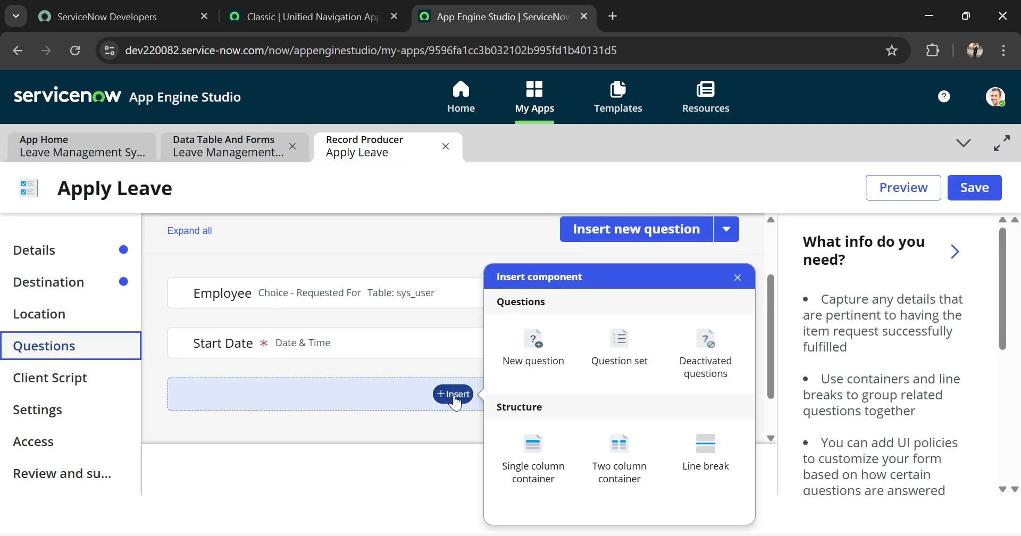
left_click(532, 351)
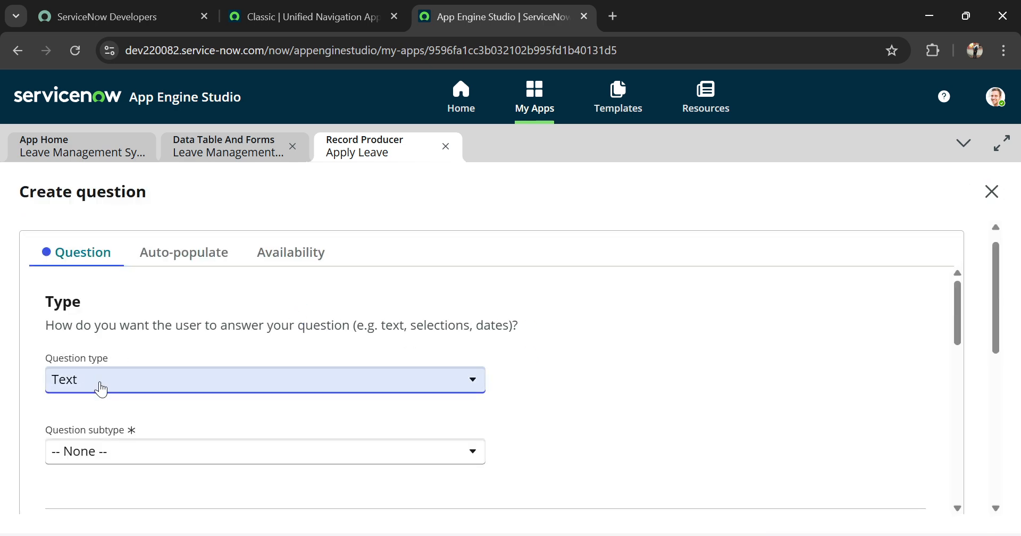
left_click(101, 388)
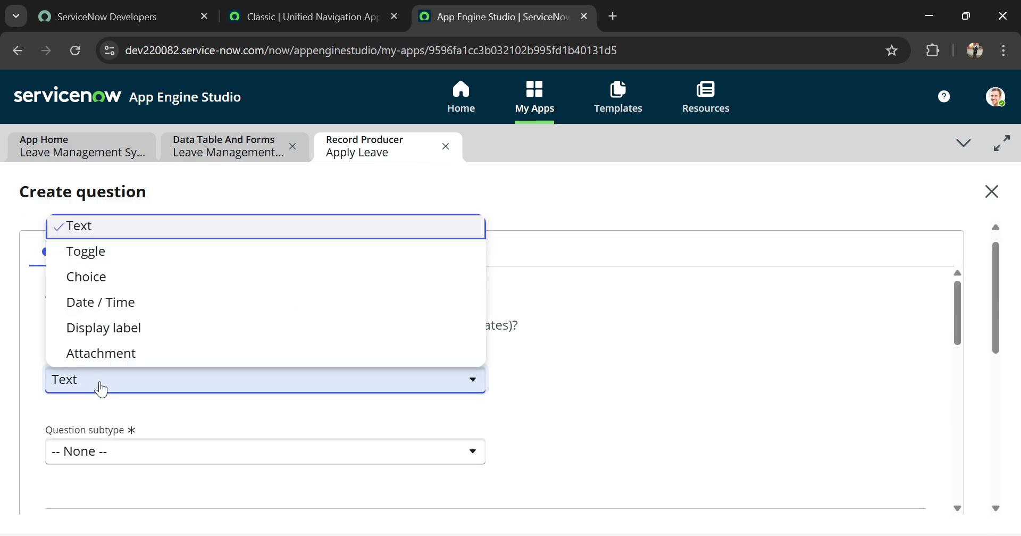
left_click(88, 277)
scroll(93, 333, "down", 2)
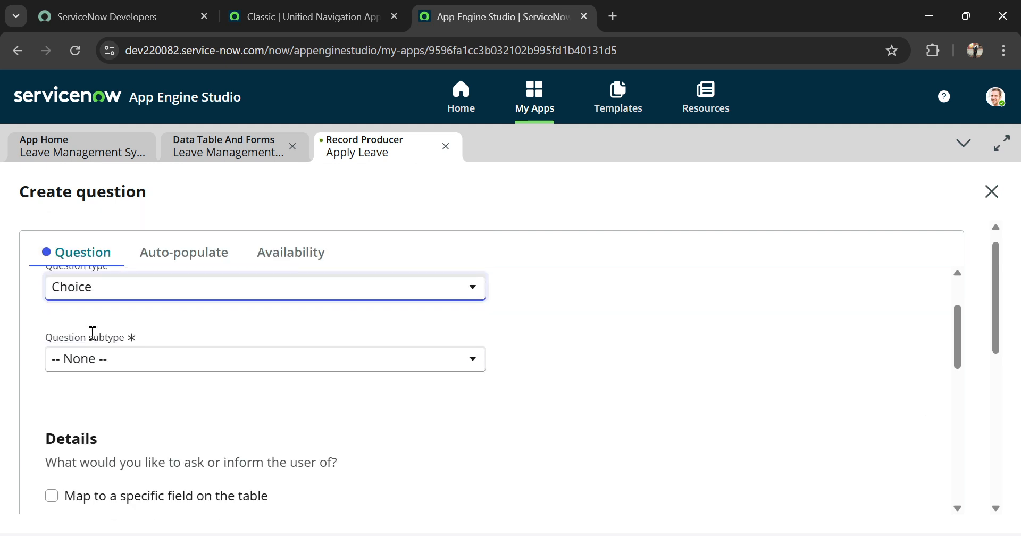
left_click(92, 361)
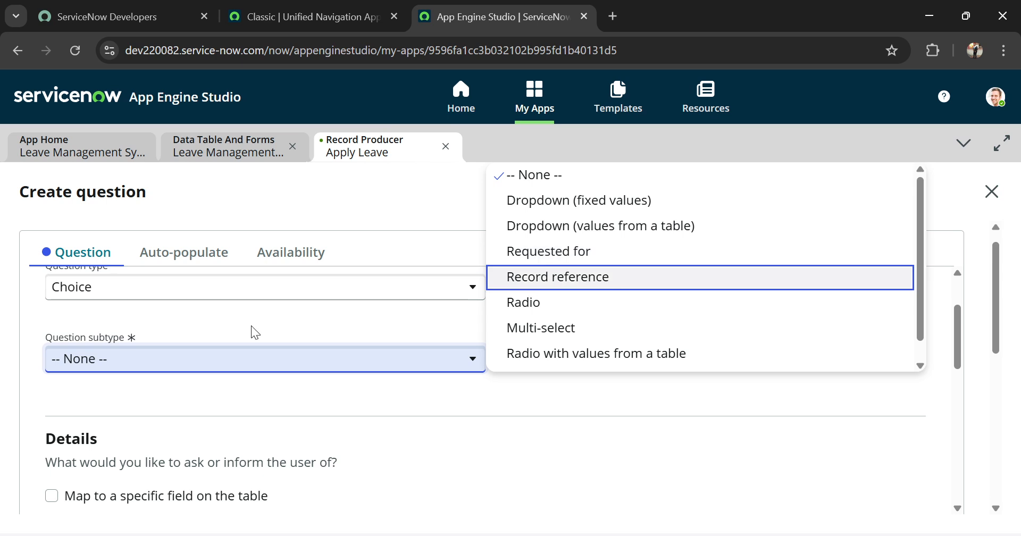
scroll(168, 347, "up", 2)
- Set the new question's type to Date / Time
left_click(127, 362)
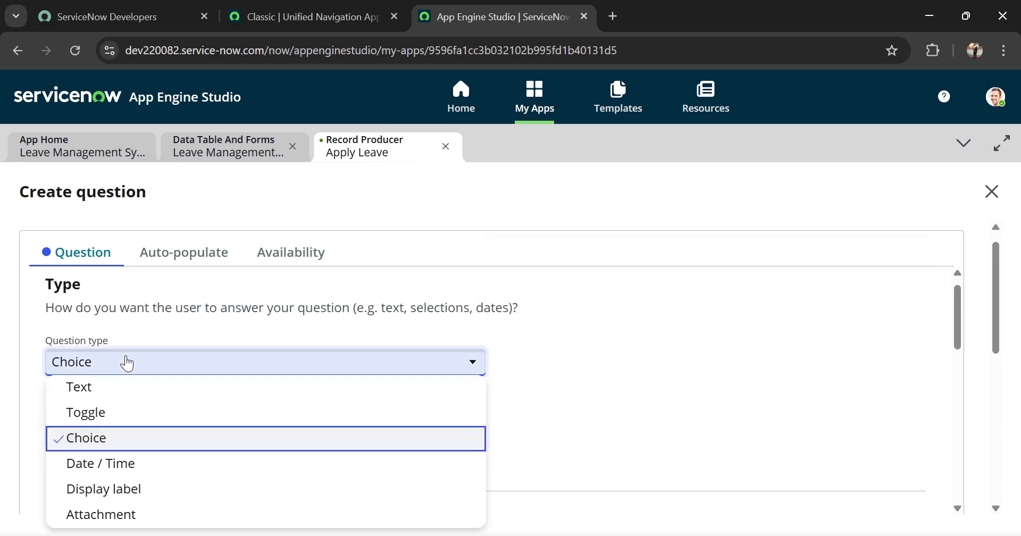
left_click(99, 463)
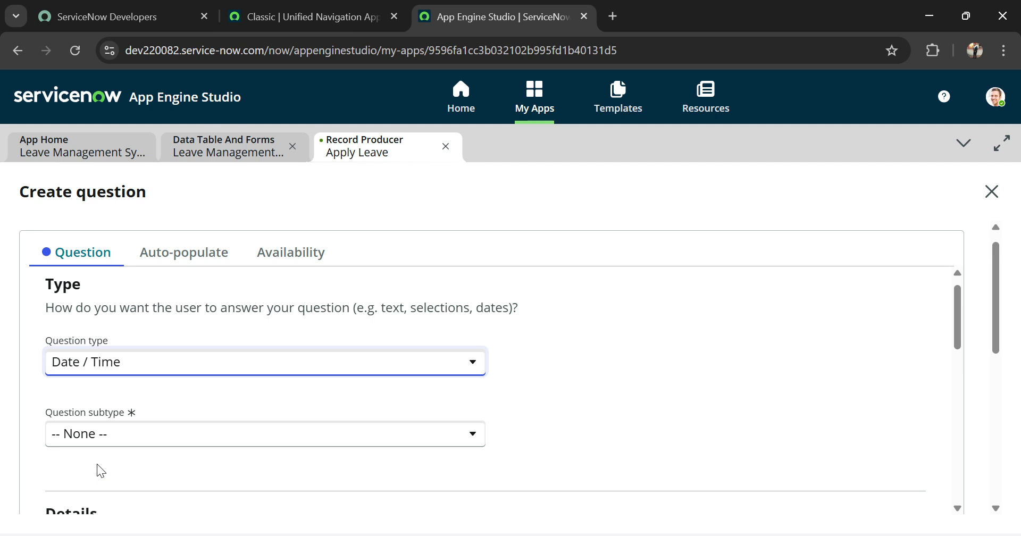
scroll(97, 464, "down", 2)
scroll(96, 463, "up", 3)
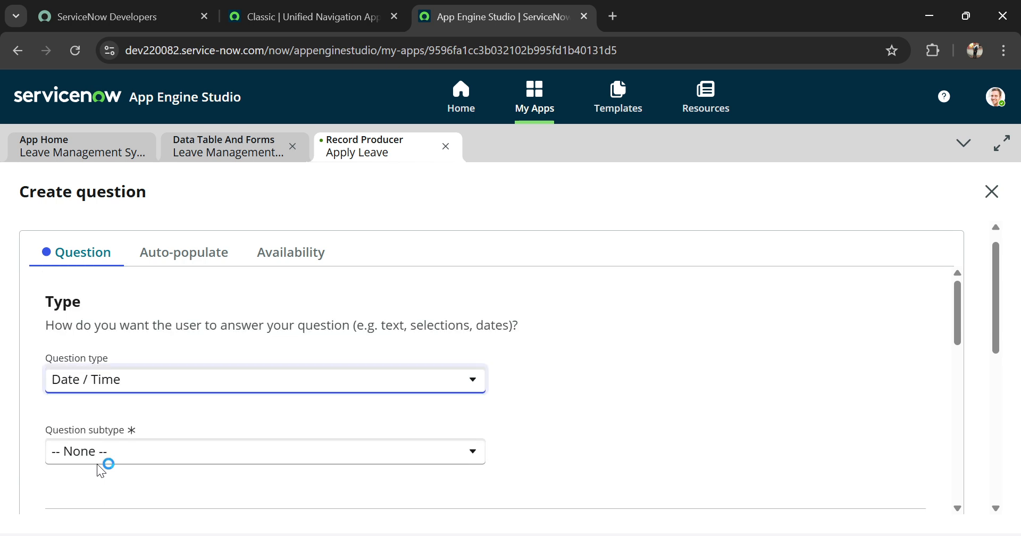
- Map the new date question to a specific table field, choosing the End date field
scroll(97, 464, "down", 5)
left_click(51, 346)
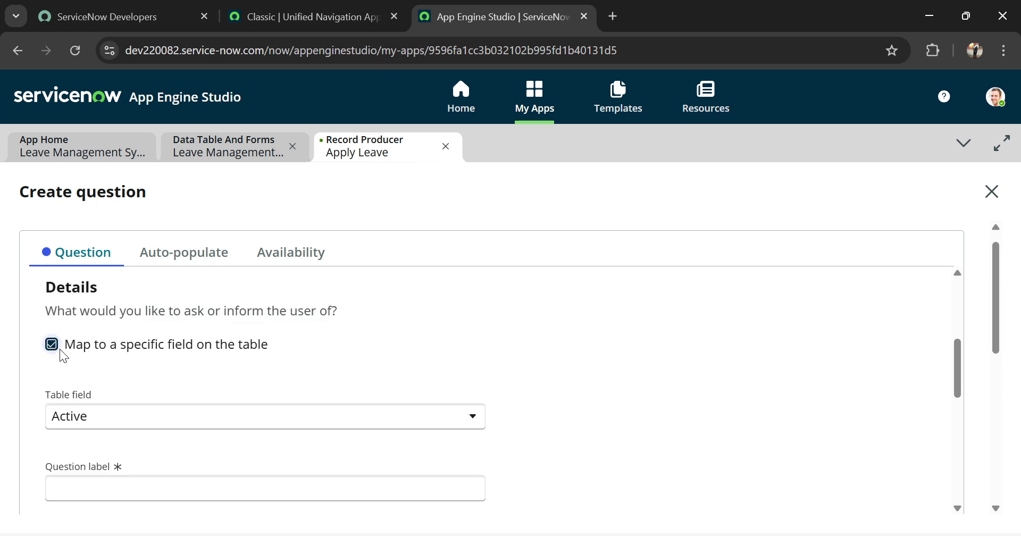
left_click(99, 415)
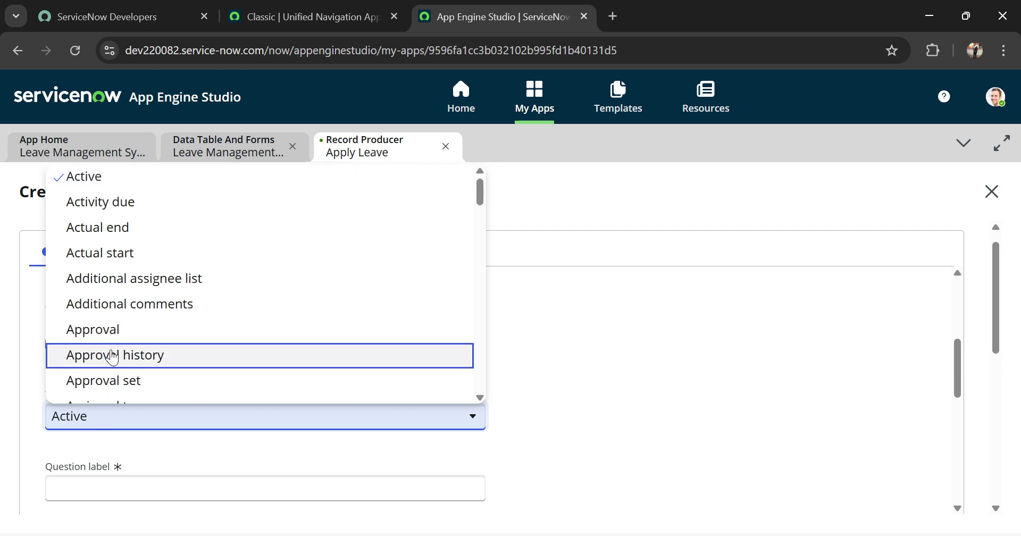
scroll(113, 357, "down", 15)
scroll(112, 357, "up", 2)
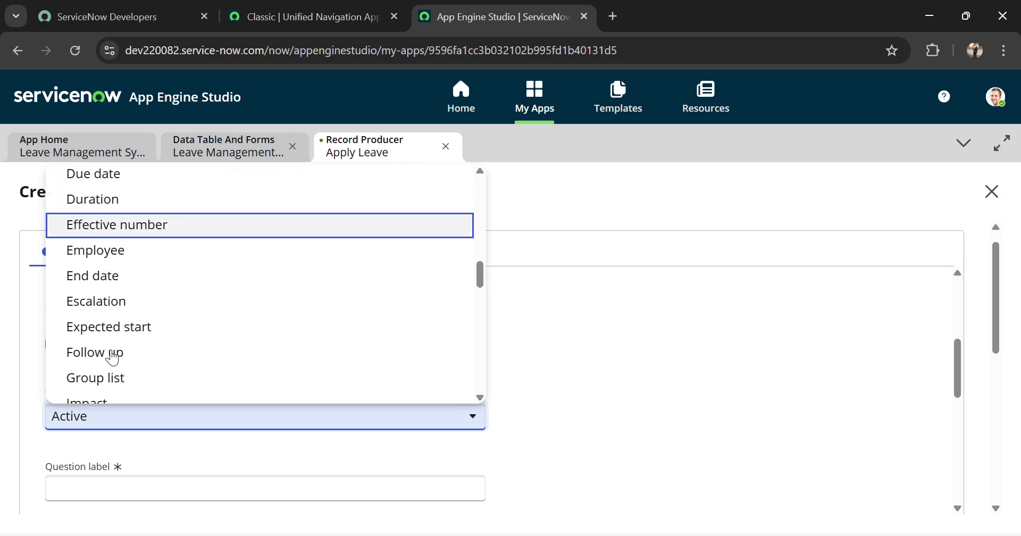
left_click(108, 276)
- Label the question "End Date" and try to insert it into the form
scroll(244, 366, "down", 2)
left_click(171, 364)
type("End ")
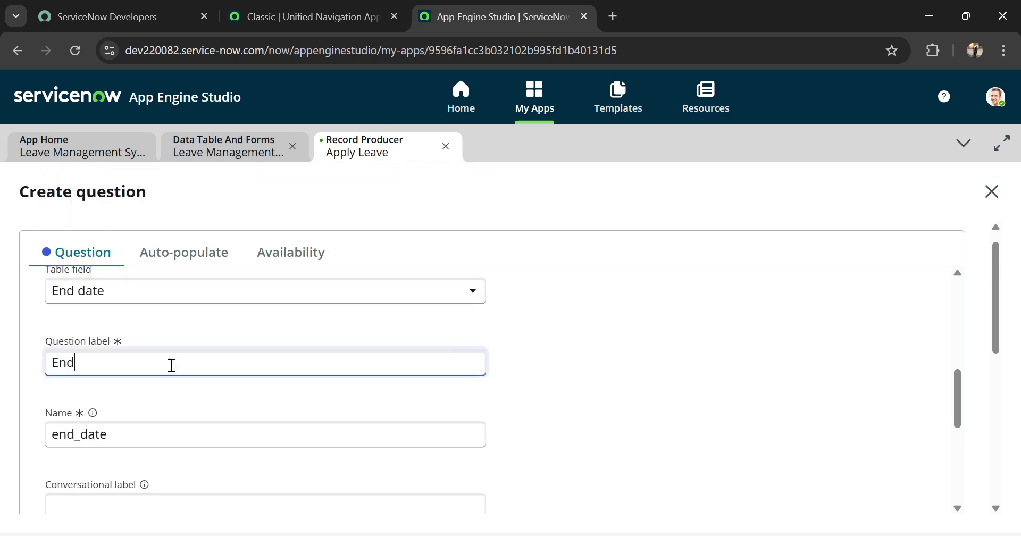
type("date")
left_click(85, 363)
key("BackSpace")
type("Date")
scroll(659, 407, "down", 10)
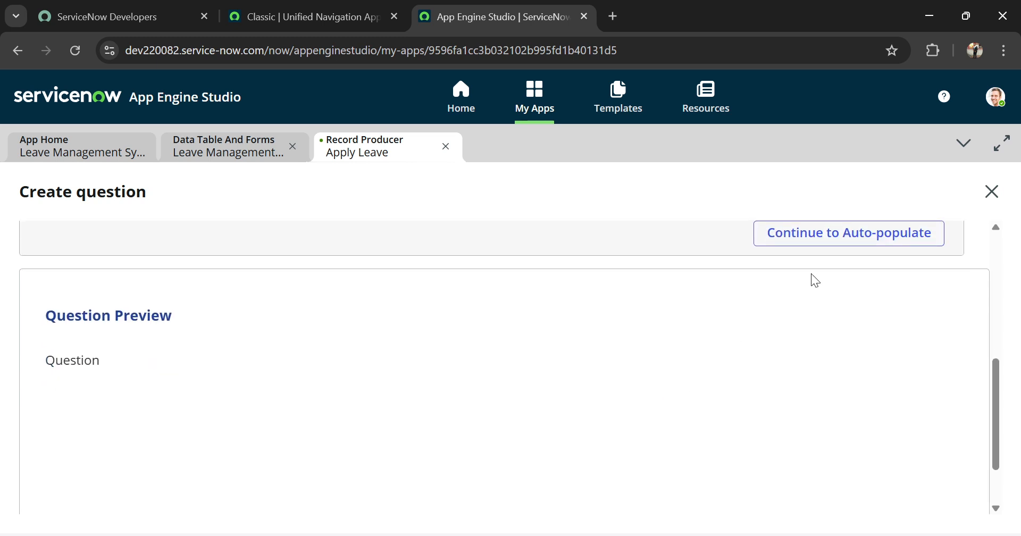
left_click(883, 483)
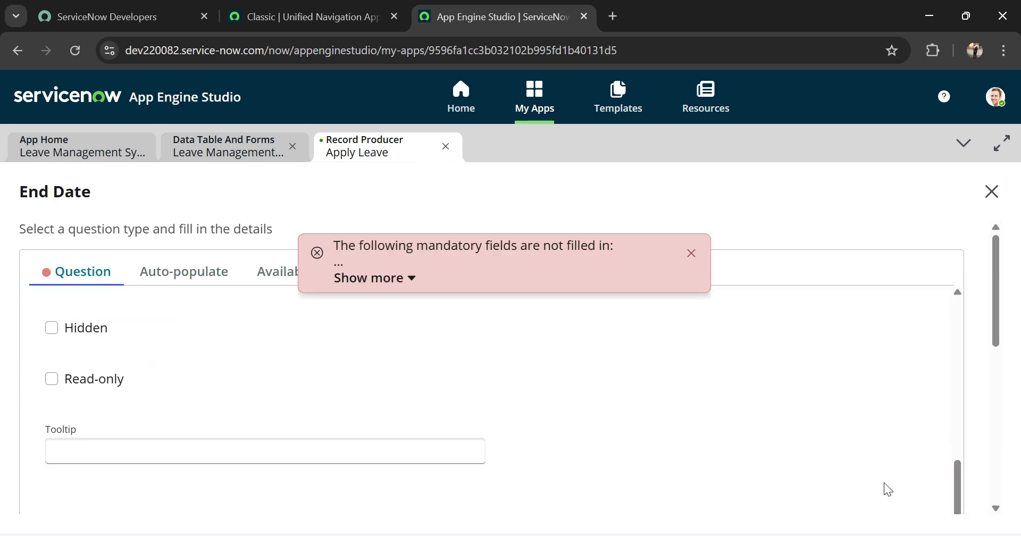
left_click(691, 253)
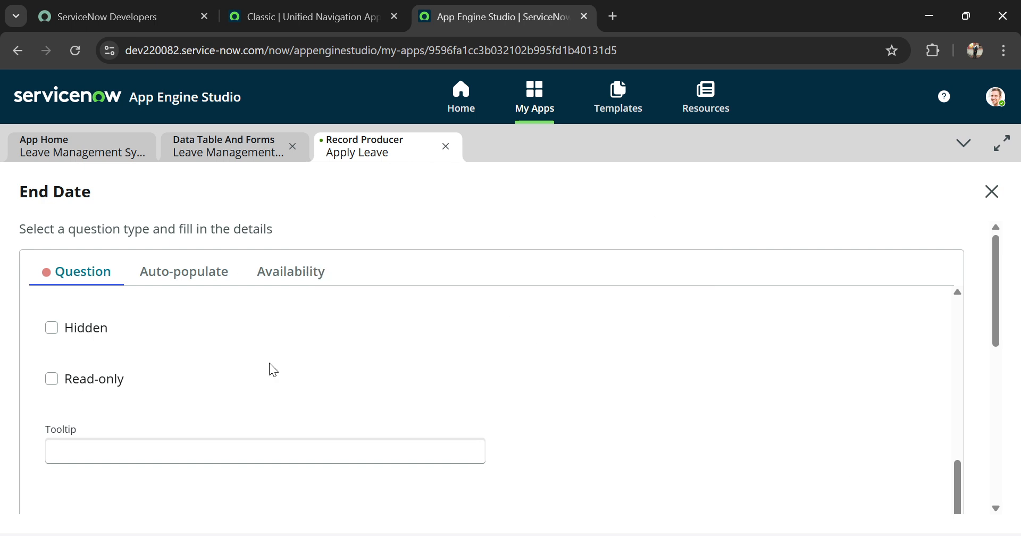
- Set the End Date question's subtype to Date and insert the question into the form
scroll(165, 403, "up", 5)
scroll(164, 404, "down", 1)
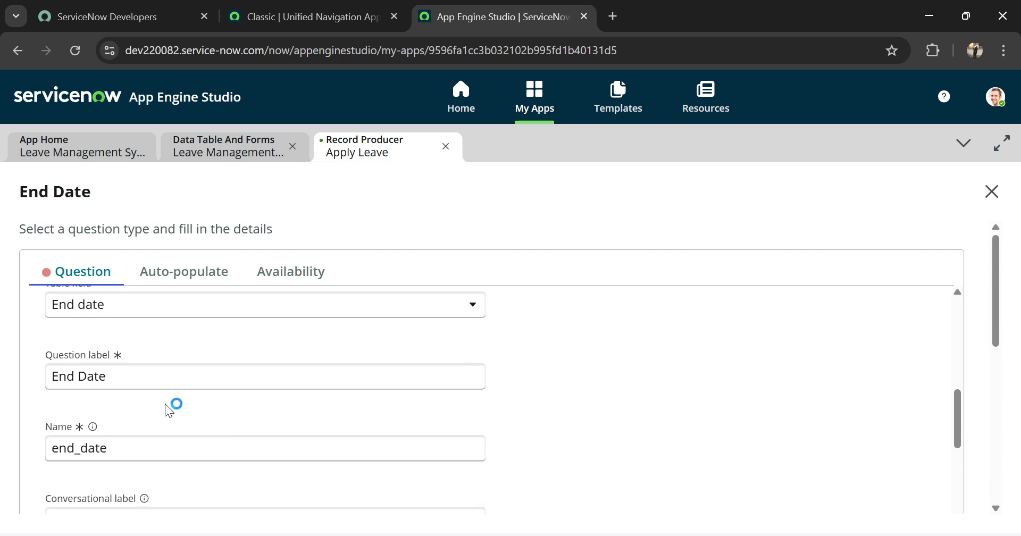
scroll(165, 403, "up", 3)
scroll(165, 403, "up", 3)
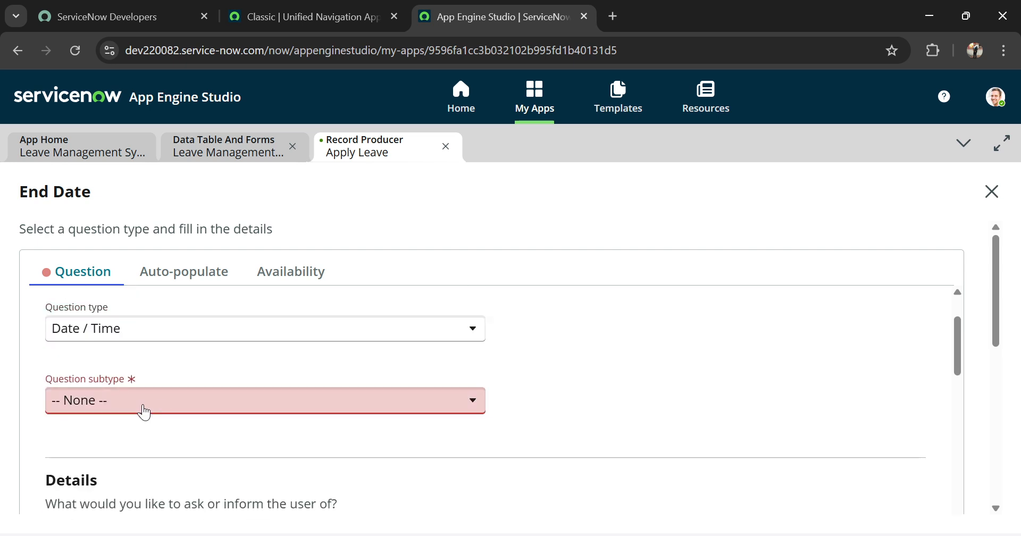
left_click(143, 412)
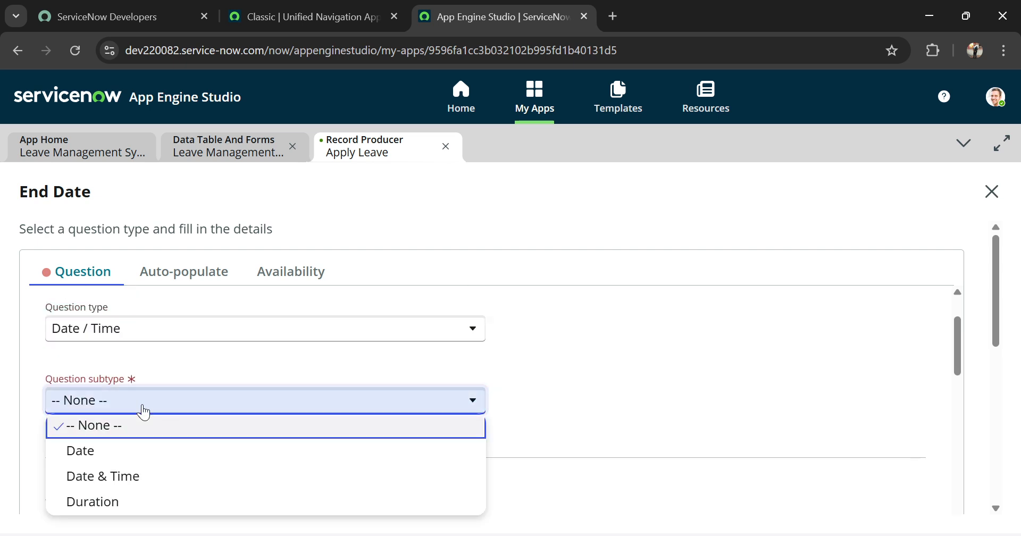
left_click(98, 456)
scroll(486, 406, "down", 10)
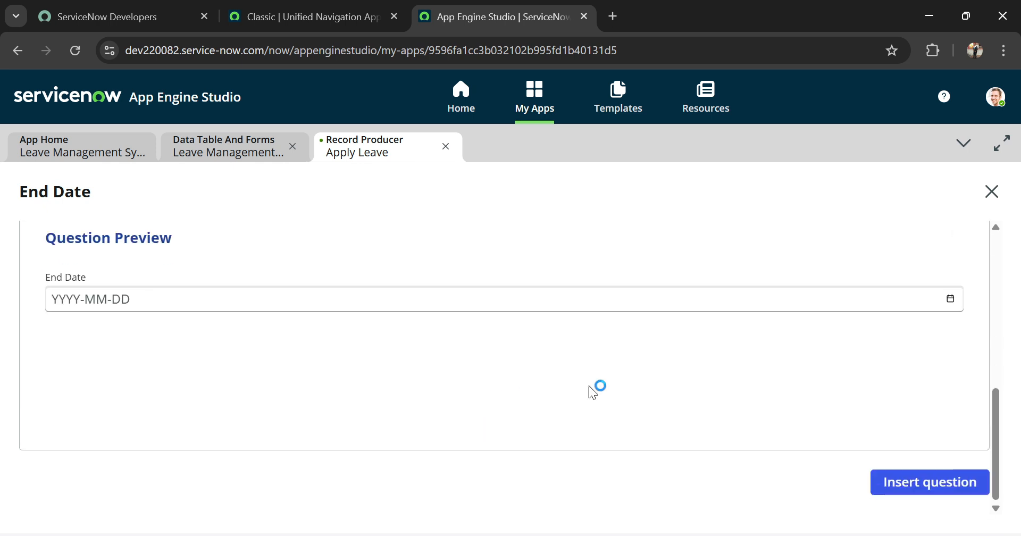
left_click(884, 483)
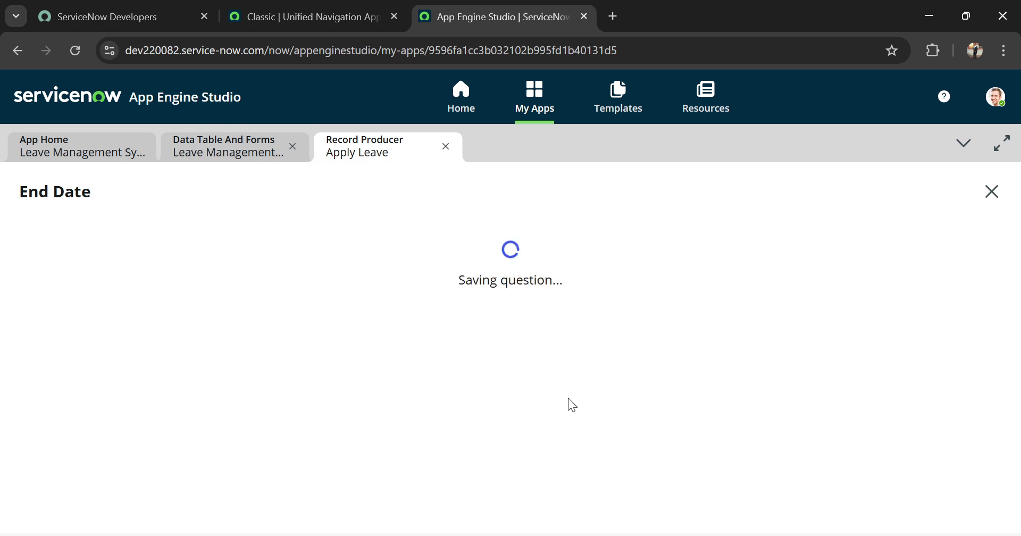
- Start another question below End Date with the type Choice and the subtype Dropdown (fixed values)
scroll(426, 335, "down", 2)
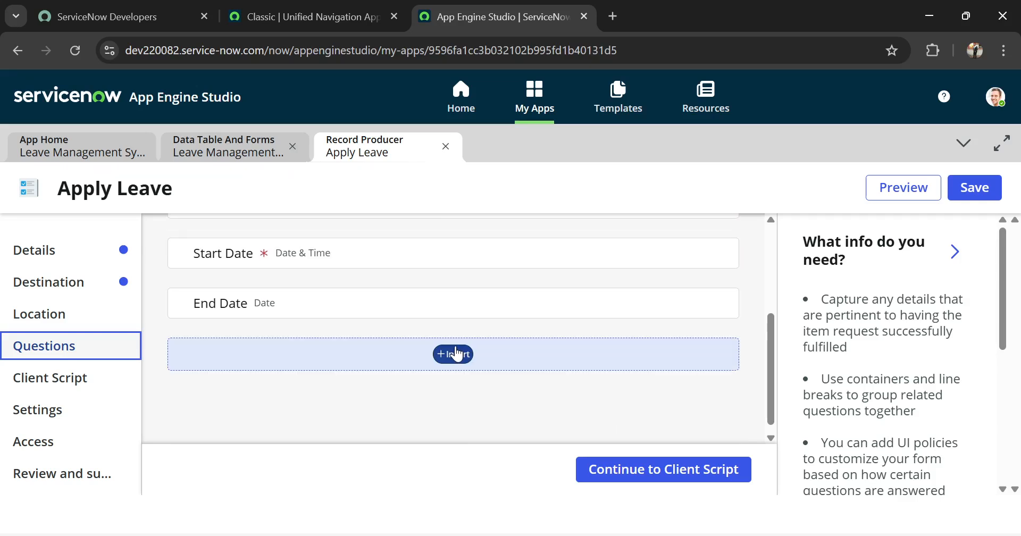
left_click(455, 353)
left_click(519, 320)
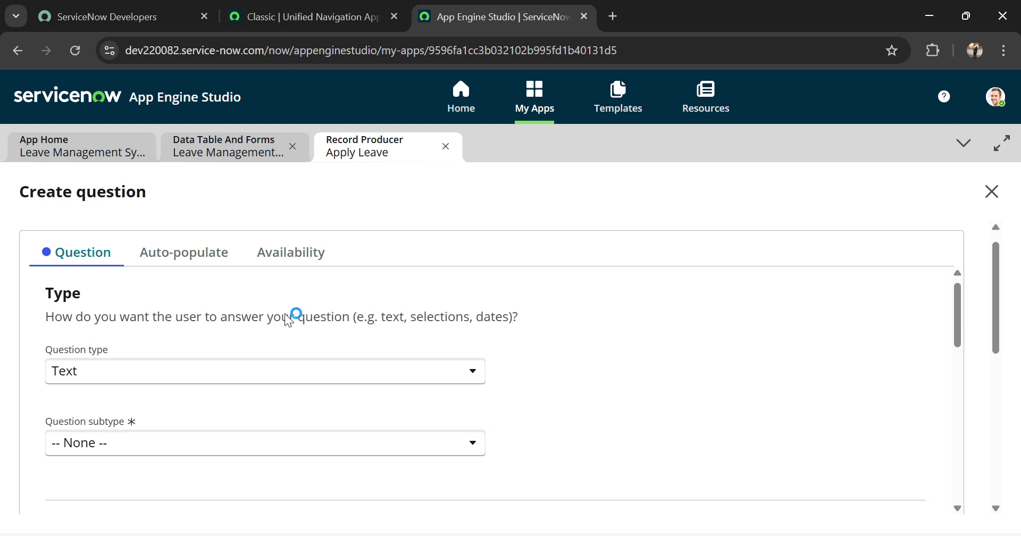
left_click(163, 367)
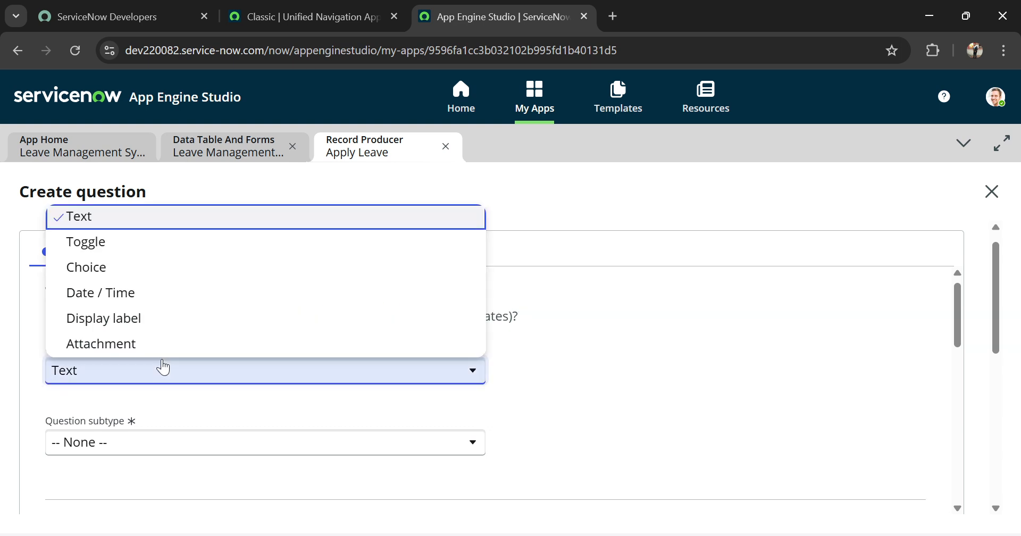
left_click(104, 267)
left_click(109, 364)
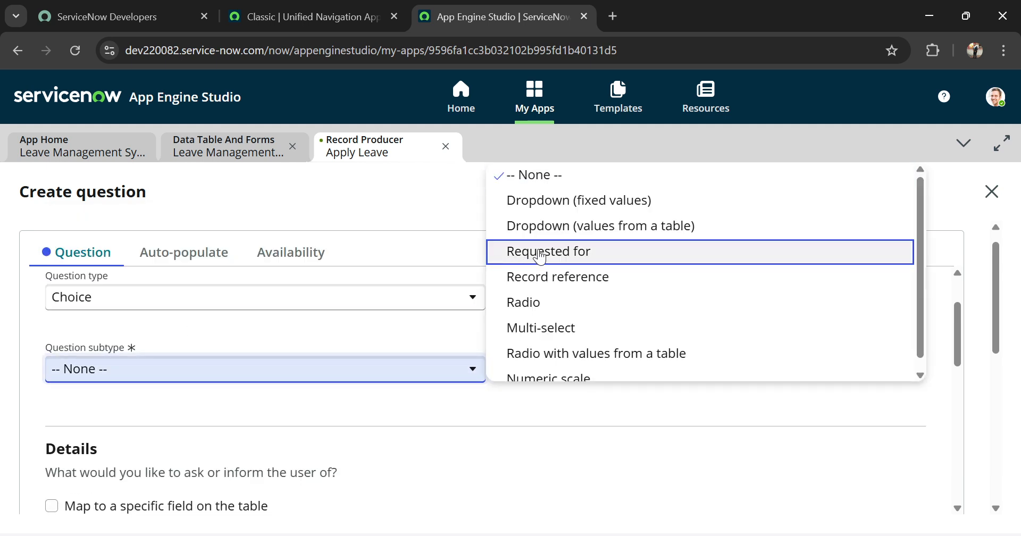
left_click(565, 212)
- Map the dropdown question to a specific table field, choosing the Leave type field
scroll(186, 319, "down", 2)
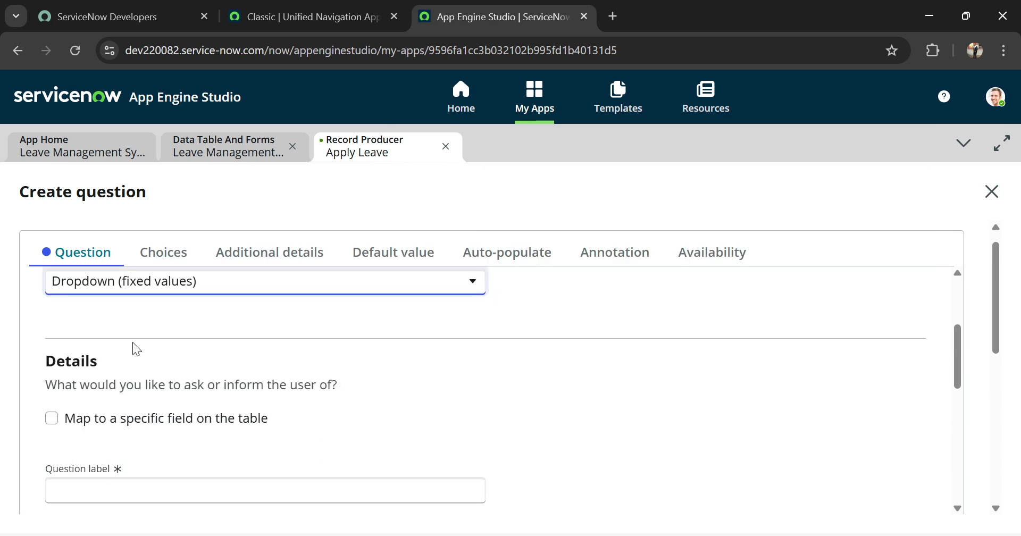
left_click(51, 418)
scroll(195, 382, "down", 2)
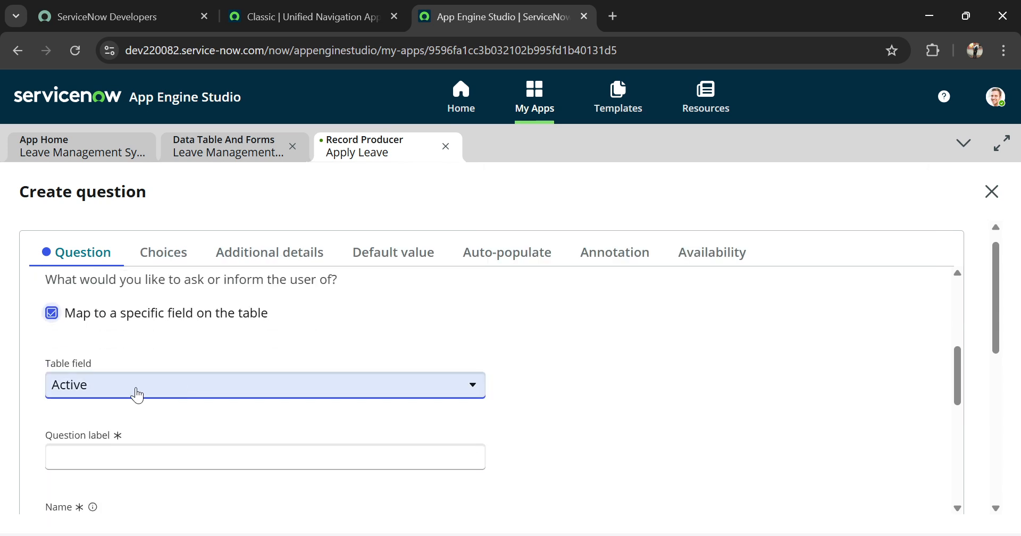
left_click(137, 394)
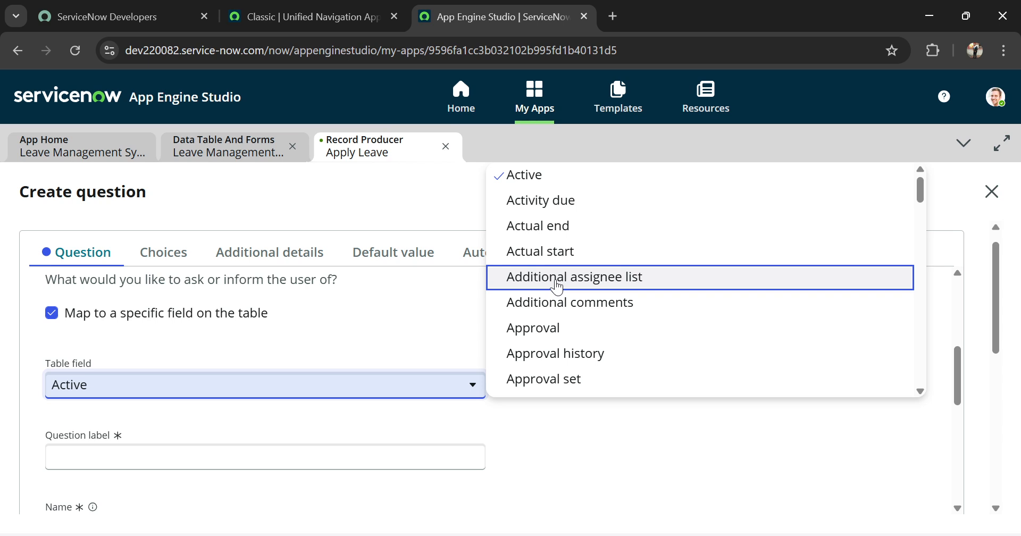
key("l")
key("Return")
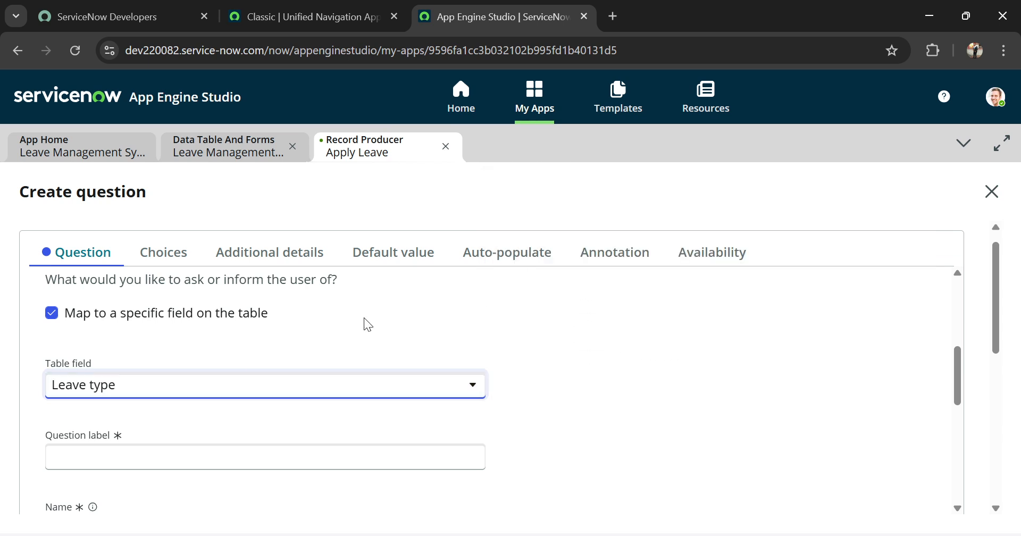
- Label the dropdown question "Type Of Leave" and make it mandatory
scroll(181, 377, "down", 2)
left_click(128, 365)
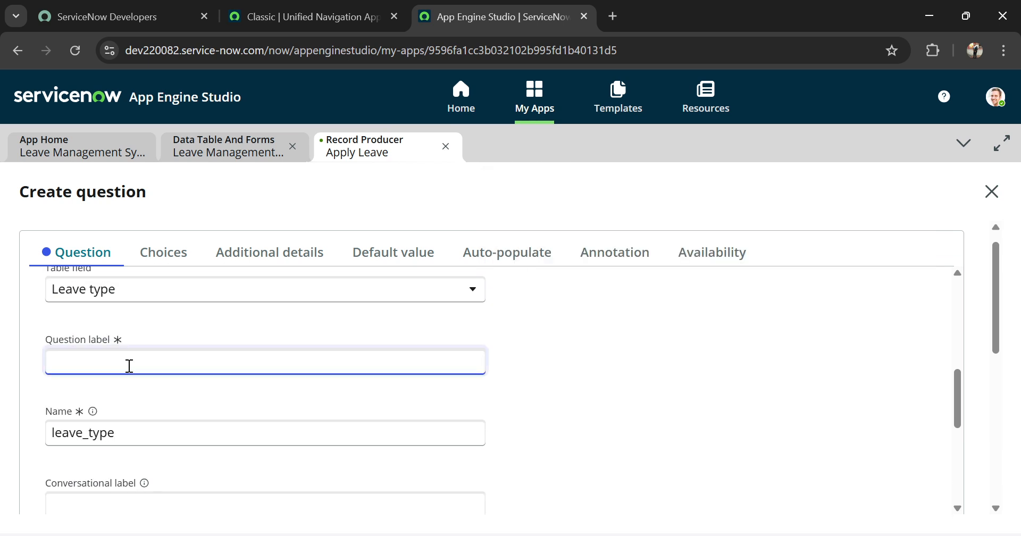
type("Type Of Leave")
left_click(555, 369)
scroll(555, 368, "down", 4)
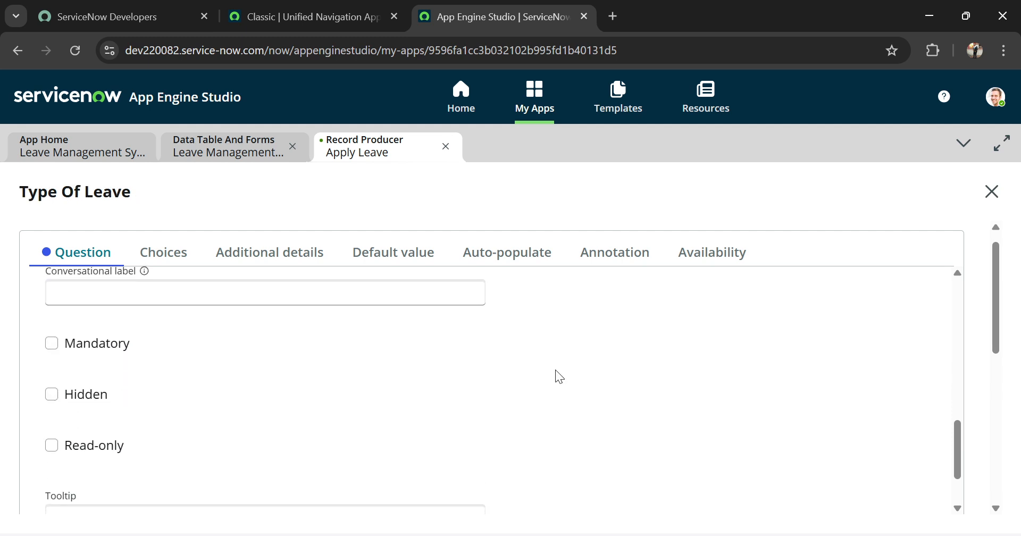
left_click(53, 345)
- Add Personal and Casual as available choices for the Type Of Leave dropdown question
left_click(176, 255)
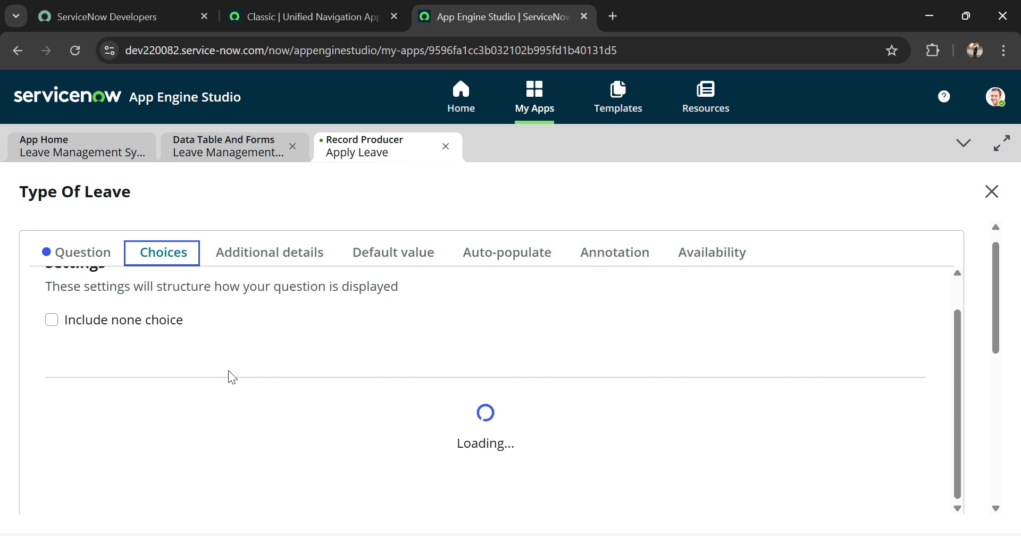
scroll(161, 374, "down", 4)
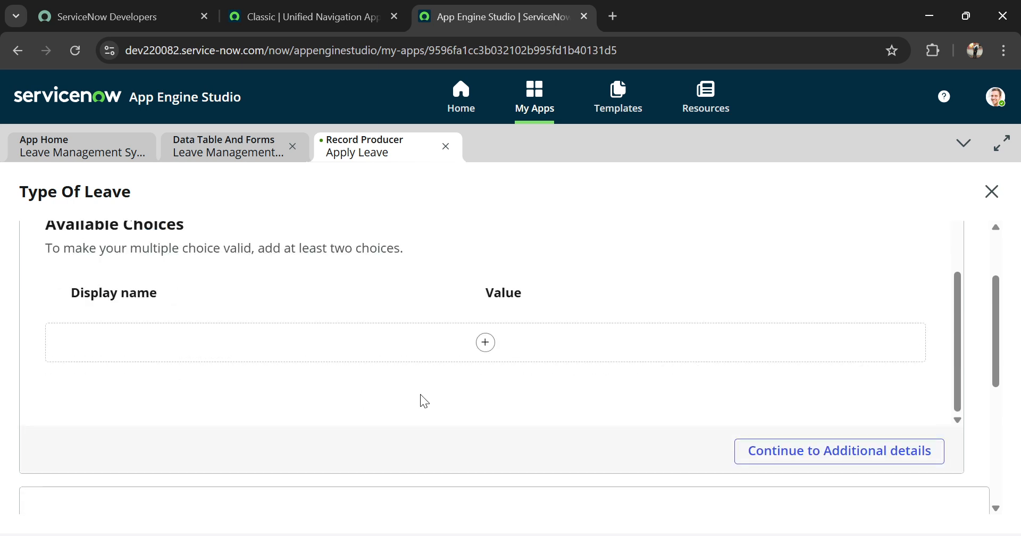
left_click(485, 353)
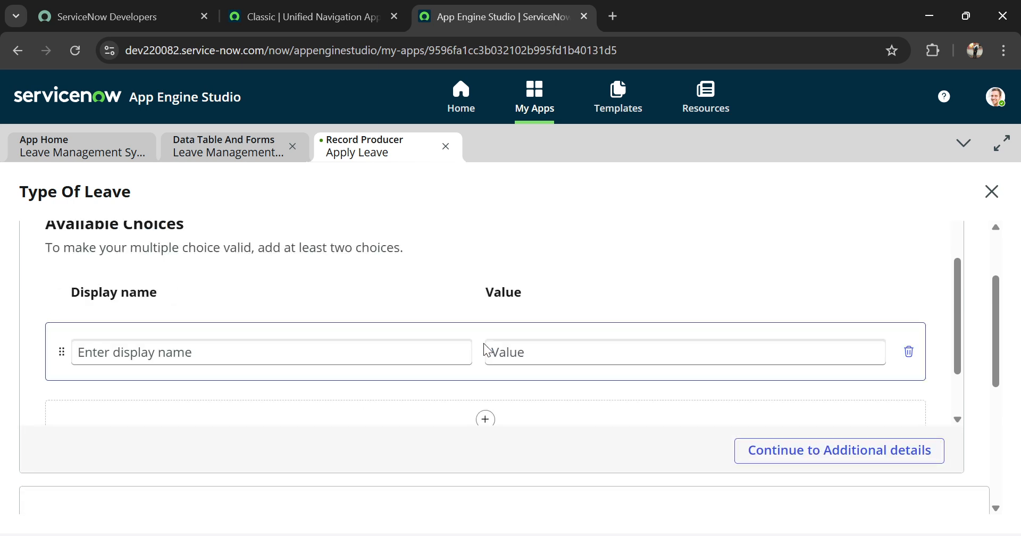
left_click(338, 358)
type("Personal")
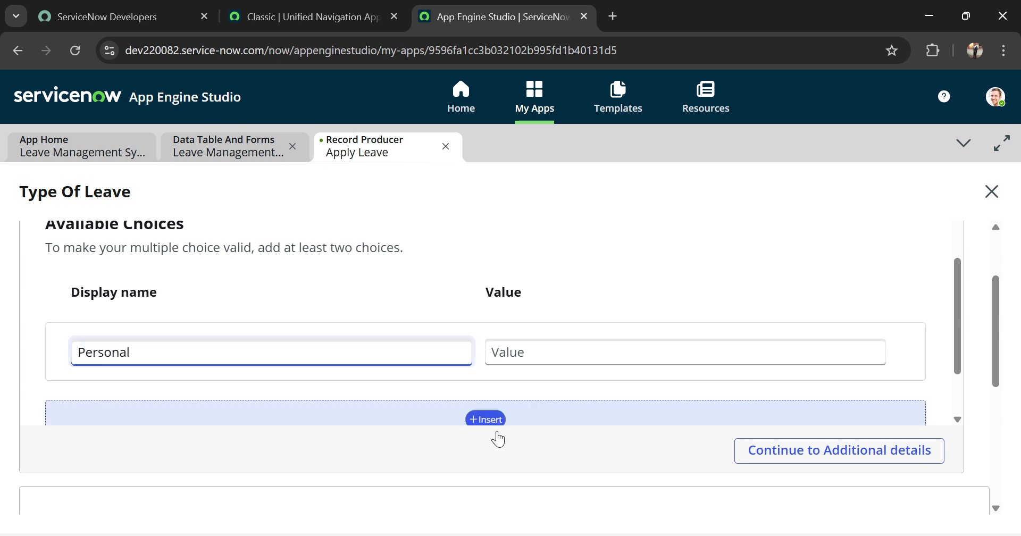
left_click(485, 418)
left_click(291, 336)
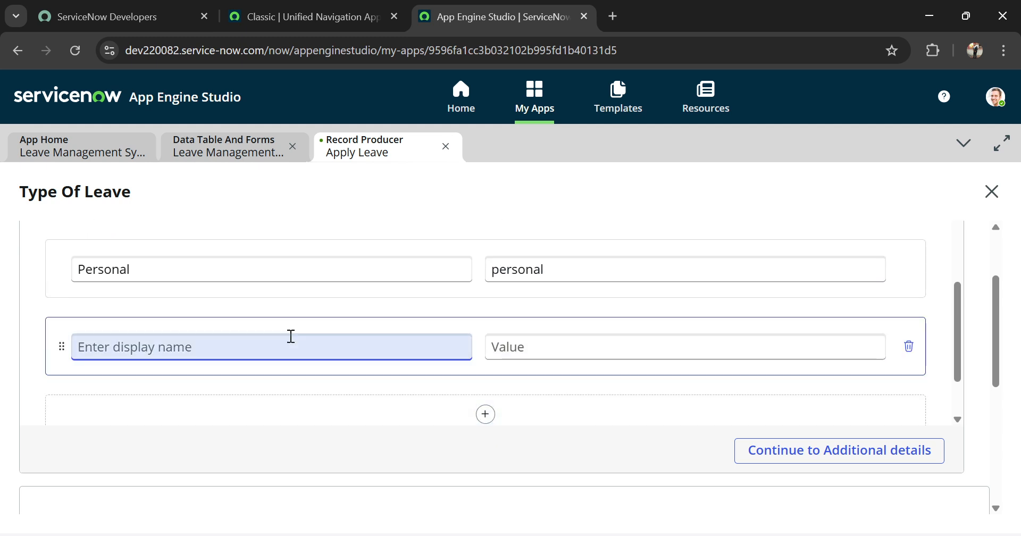
type("Casual")
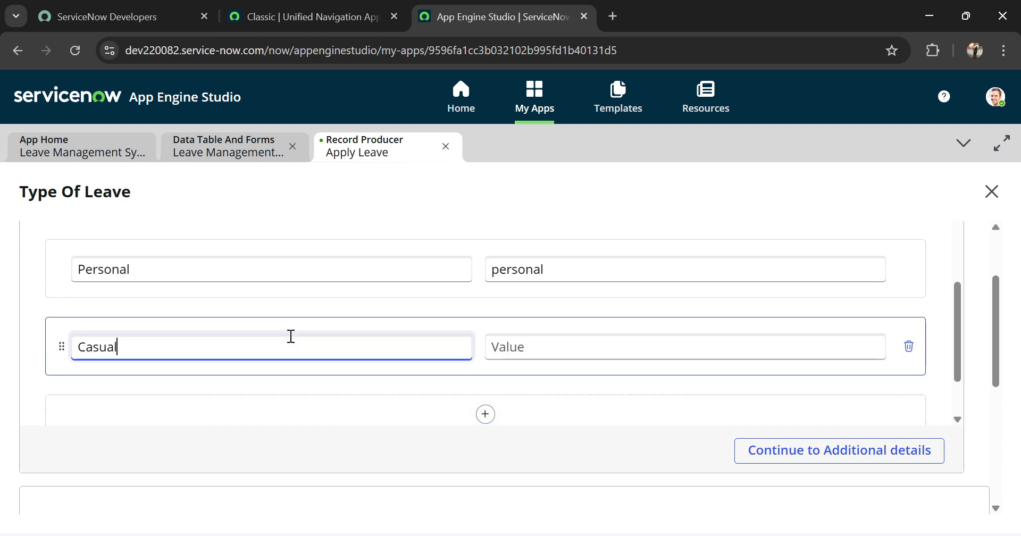
- Add Sick as the third choice and insert the Type Of Leave question into the form
left_click(484, 415)
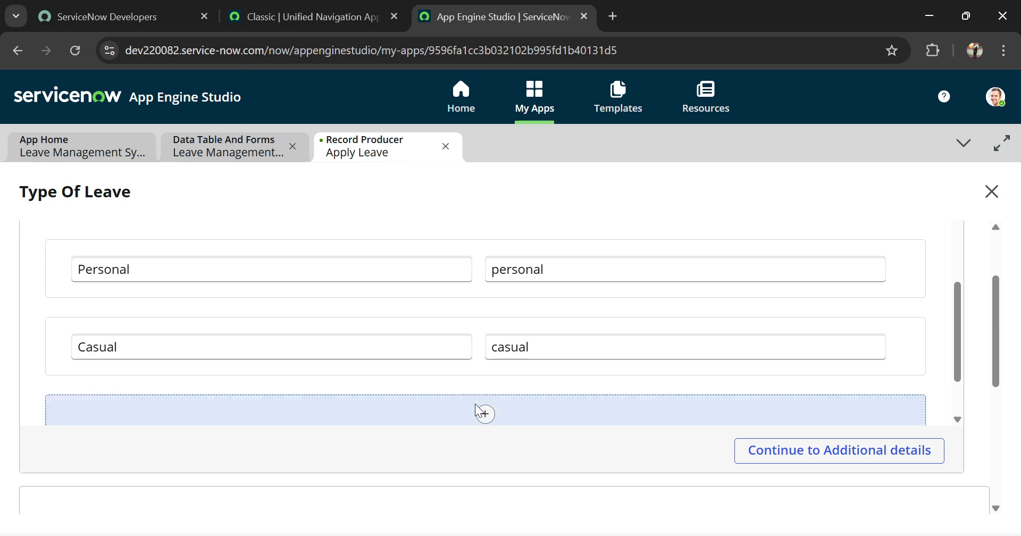
left_click(484, 415)
left_click(229, 333)
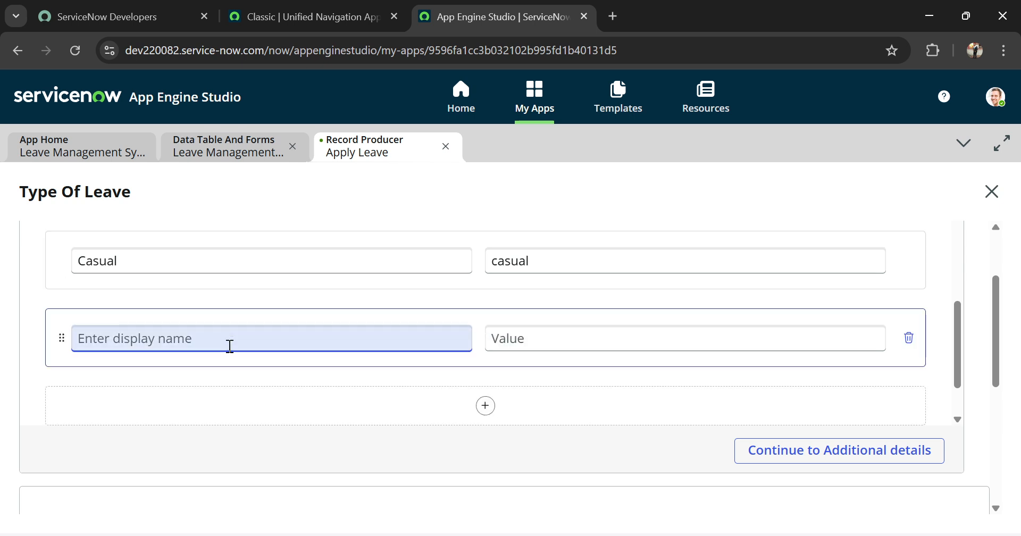
type("Sick")
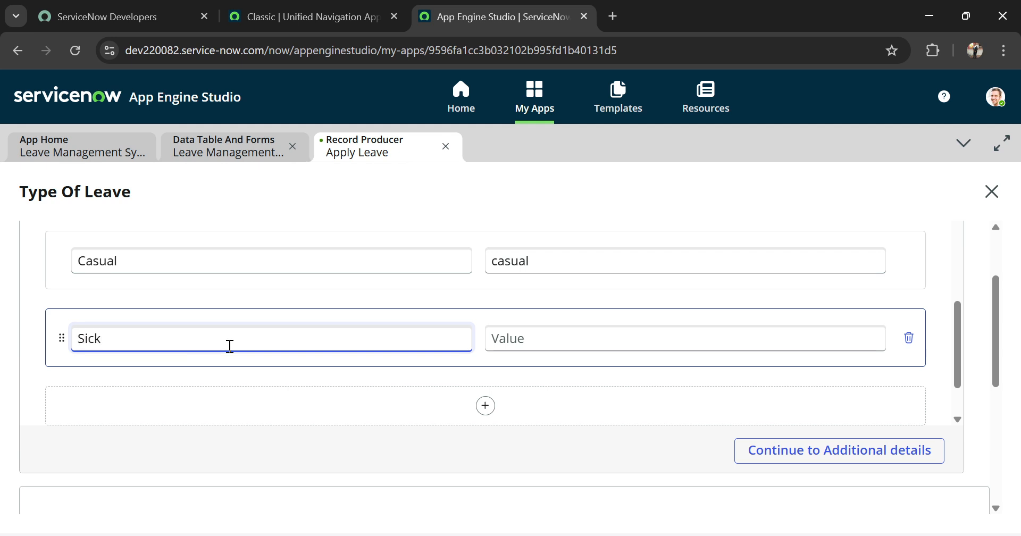
scroll(229, 345, "down", 6)
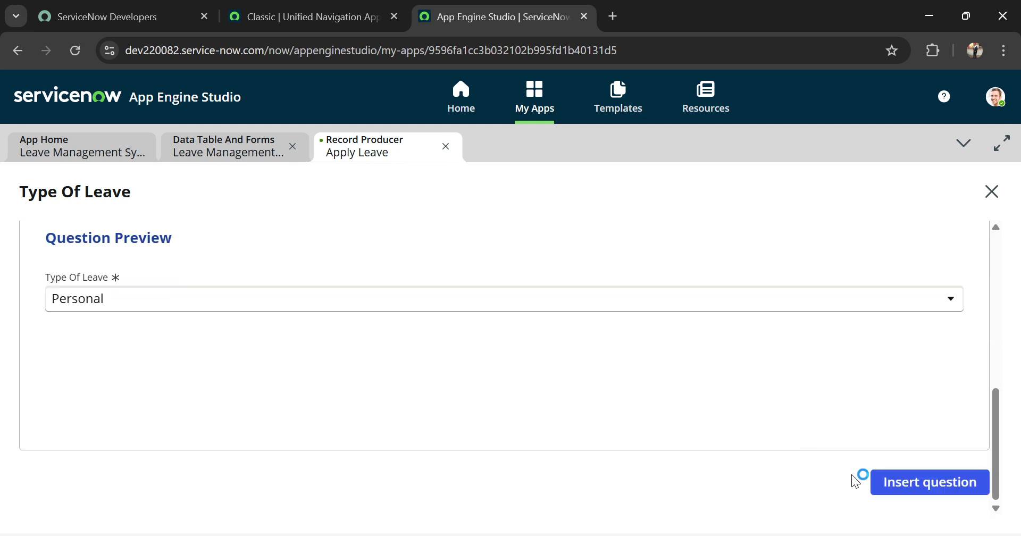
left_click(886, 486)
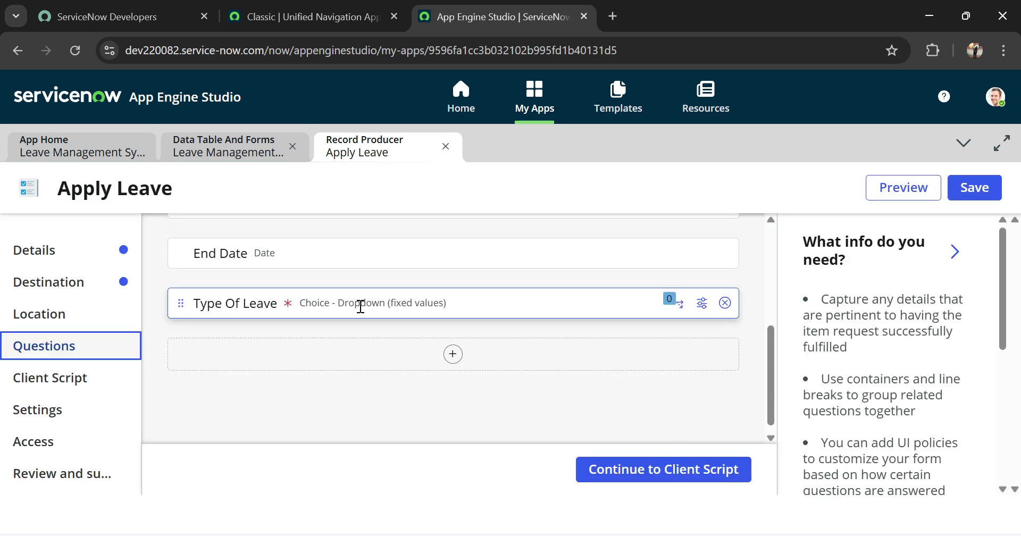
- Start a Text question with subtype Multi-line below Type Of Leave and enable mapping to a specific field on the table
left_click(453, 354)
left_click(518, 324)
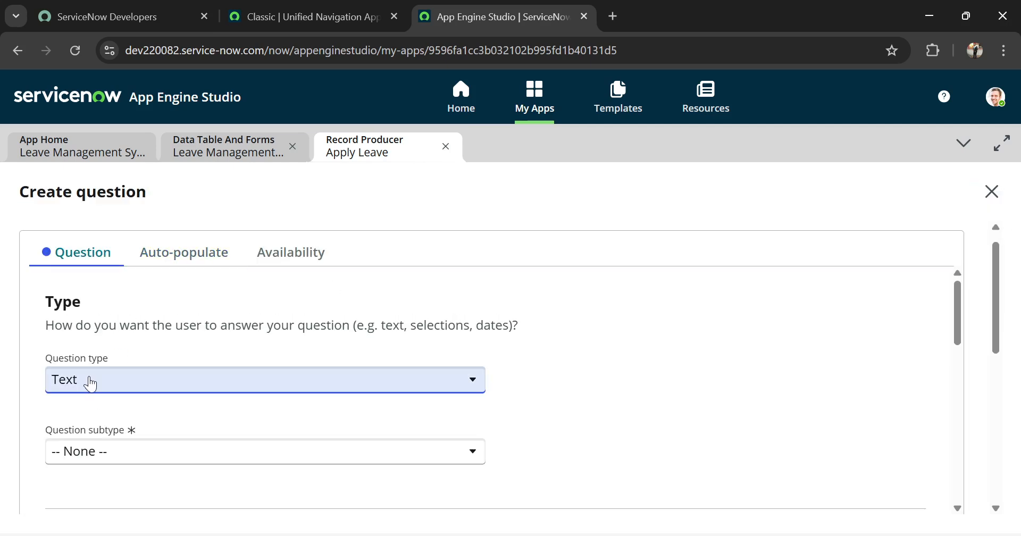
scroll(89, 417, "down", 2)
left_click(81, 369)
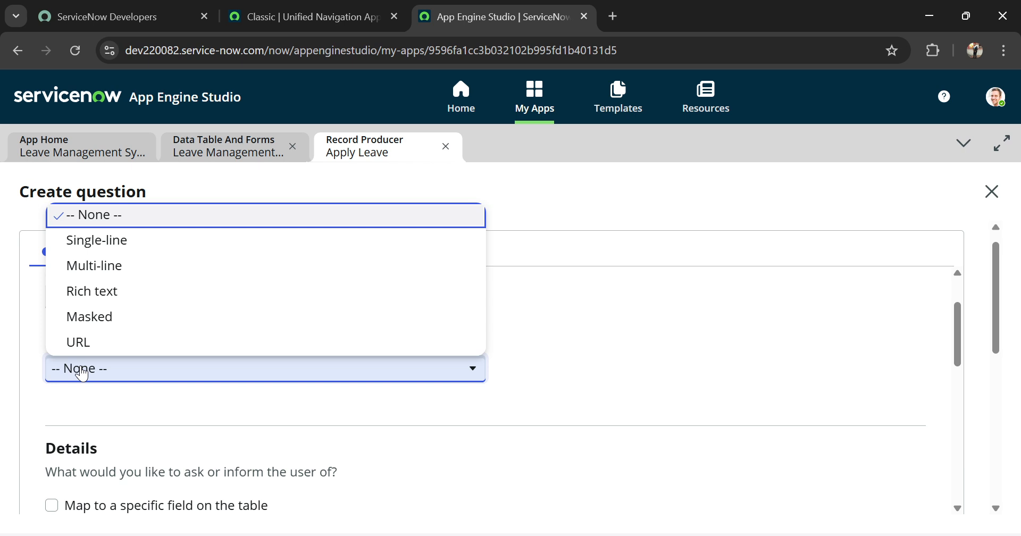
left_click(93, 273)
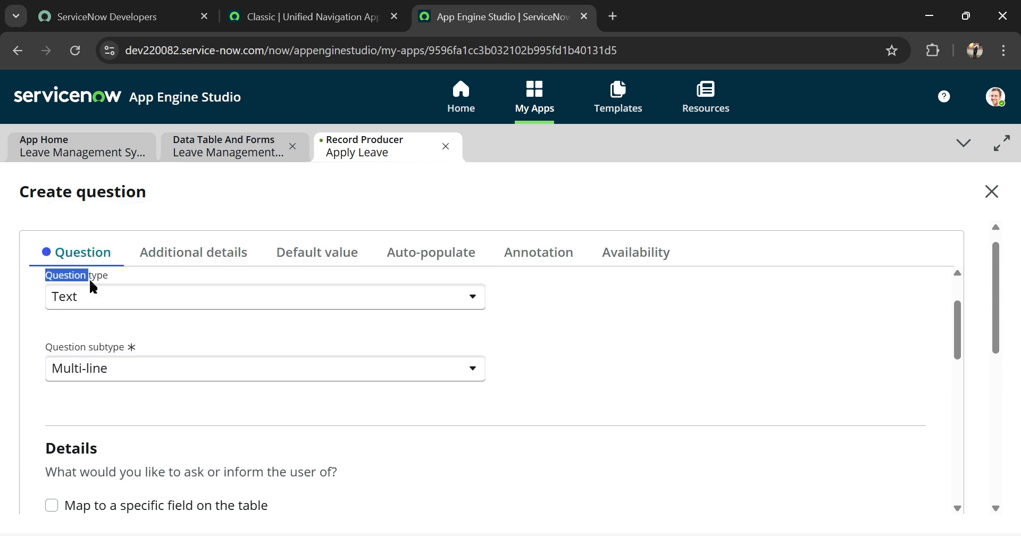
scroll(63, 387, "down", 2)
left_click(51, 387)
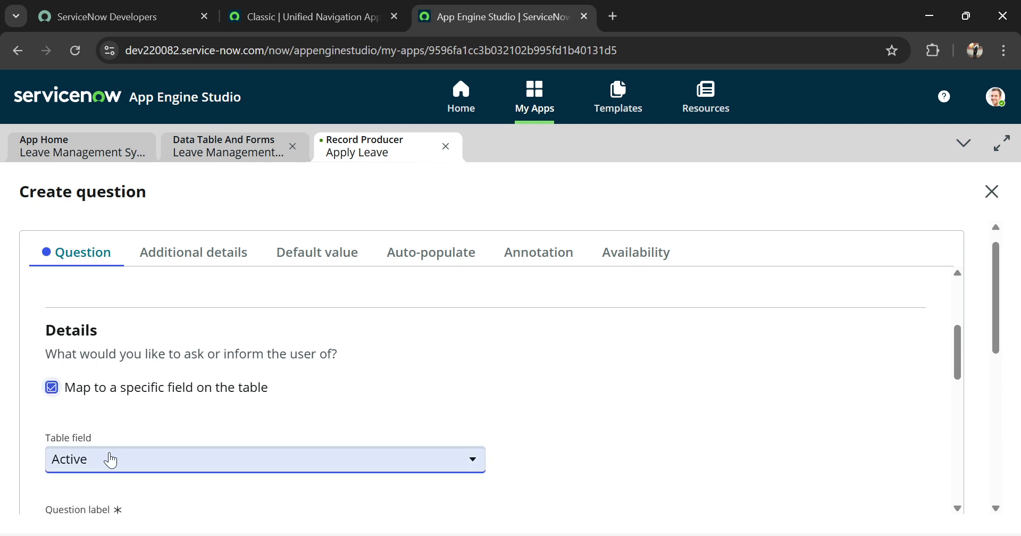
- Look through the available table fields for one suited to the multi-line question
left_click(110, 459)
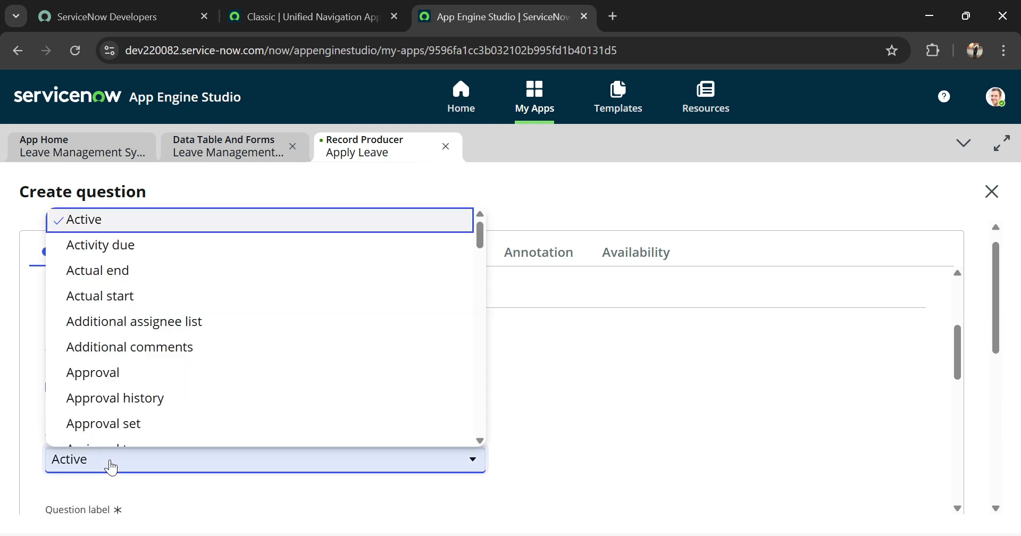
scroll(158, 323, "down", 10)
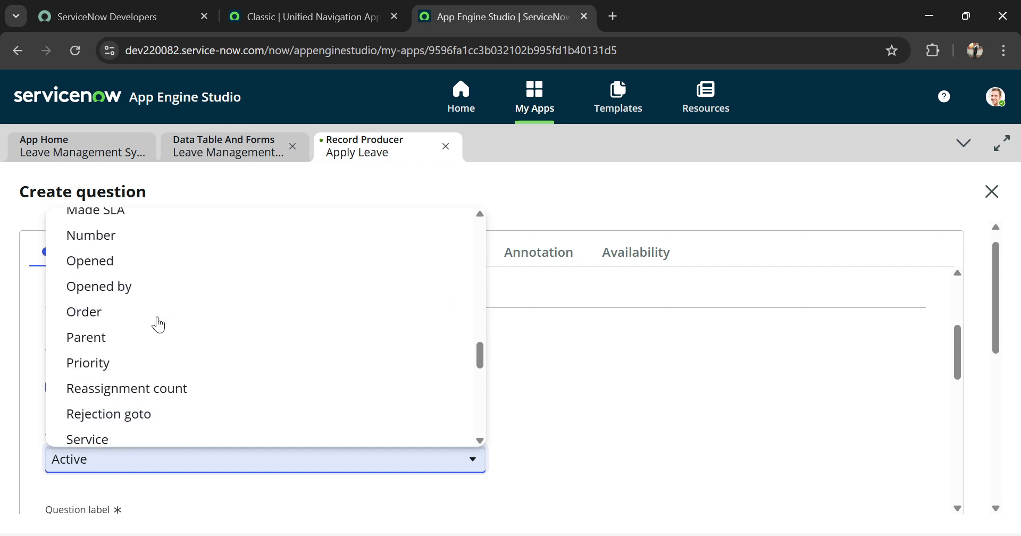
scroll(158, 323, "down", 1)
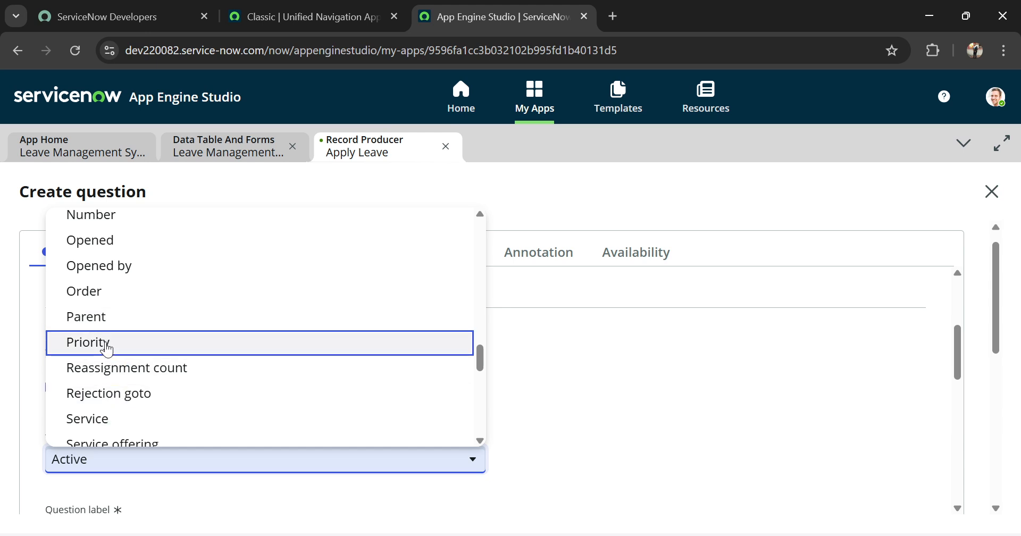
scroll(106, 349, "down", 1)
scroll(106, 348, "up", 3)
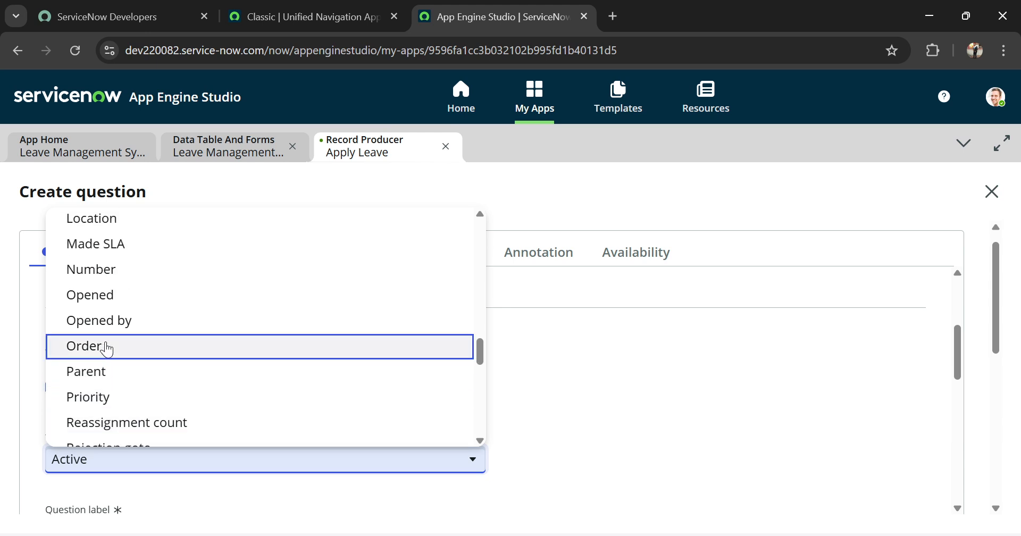
scroll(106, 348, "up", 1)
scroll(80, 346, "up", 8)
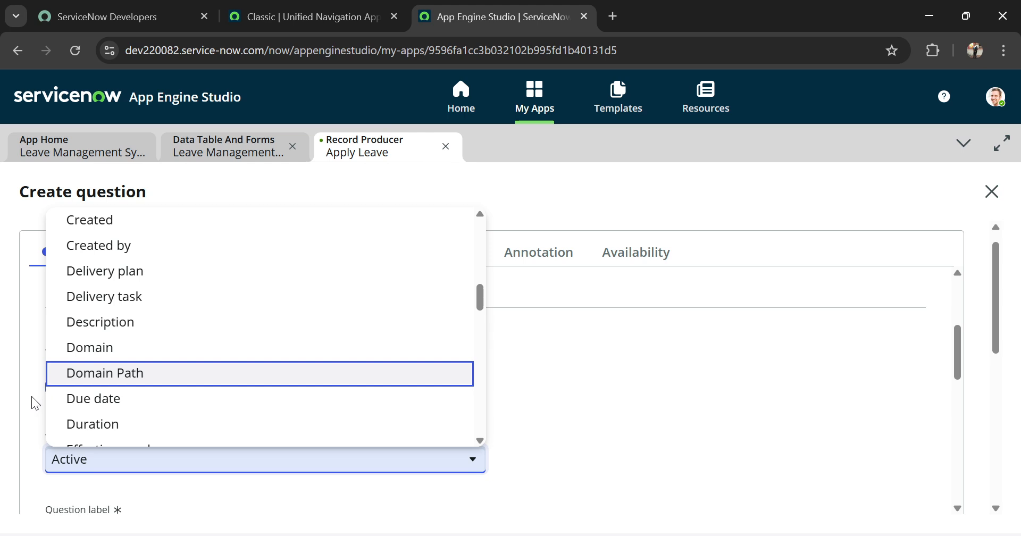
- Check the Leave Management System table's fields, sorting them by most recently updated to review the newest ones
left_click(234, 149)
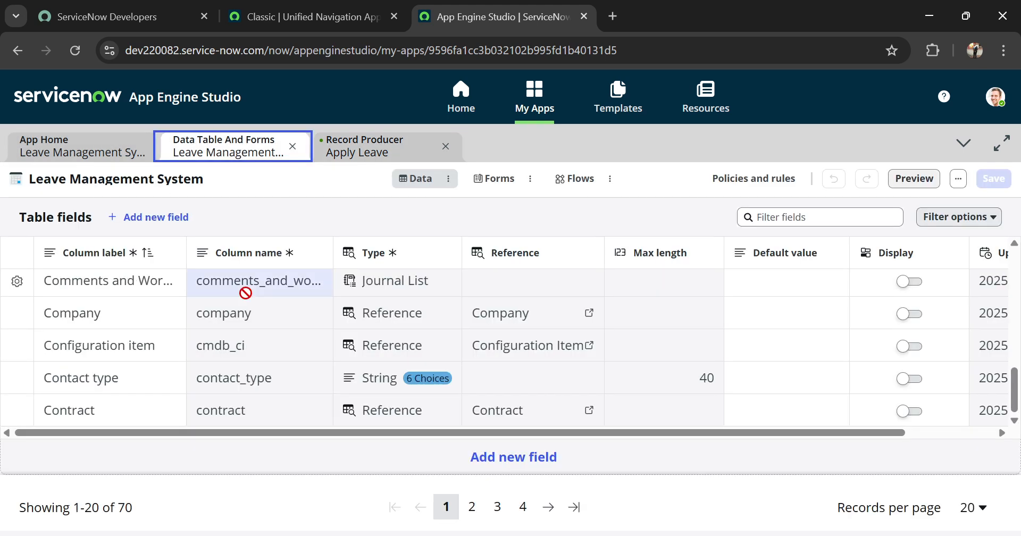
scroll(245, 293, "up", 10)
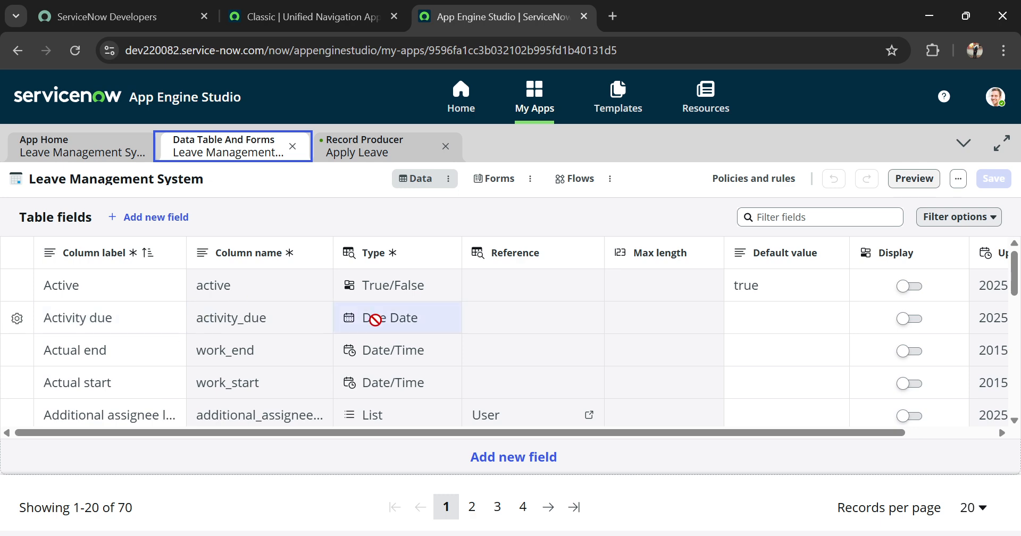
scroll(249, 372, "down", 4)
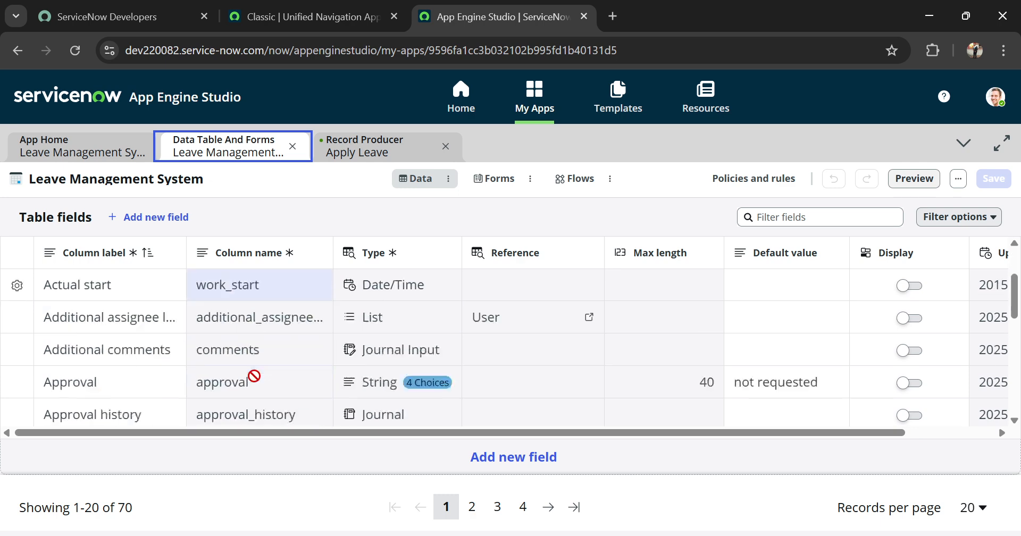
scroll(254, 375, "down", 5)
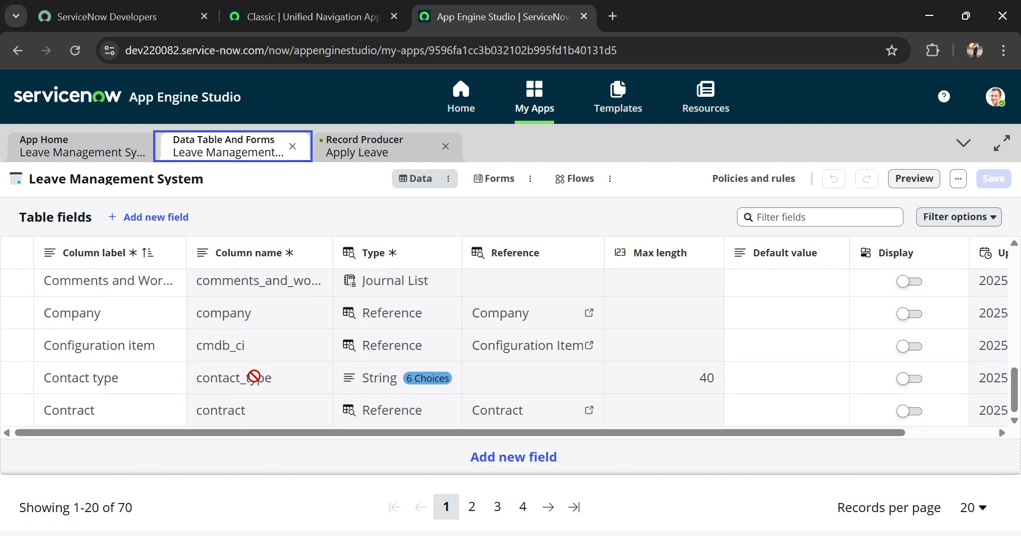
scroll(934, 254, "right", 2)
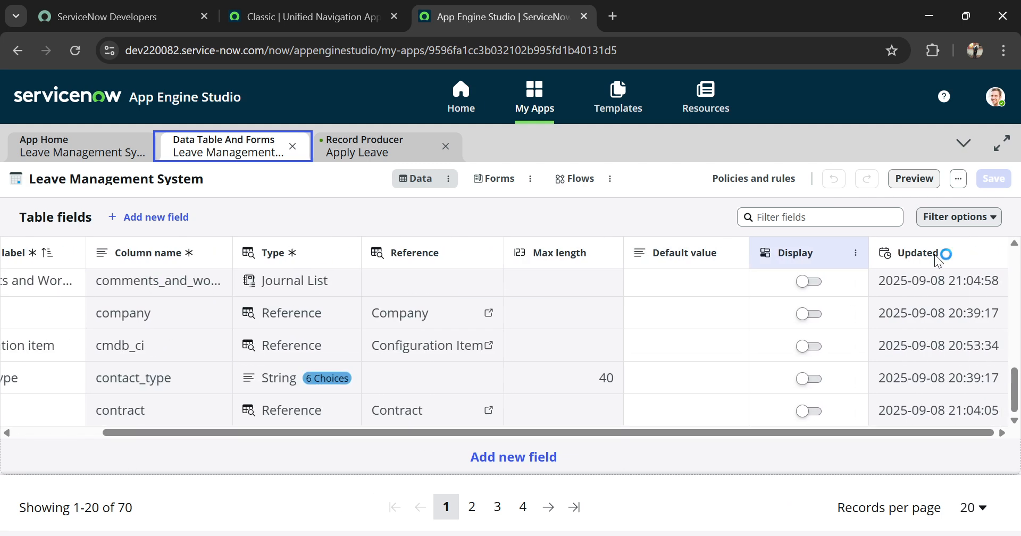
left_click(934, 254)
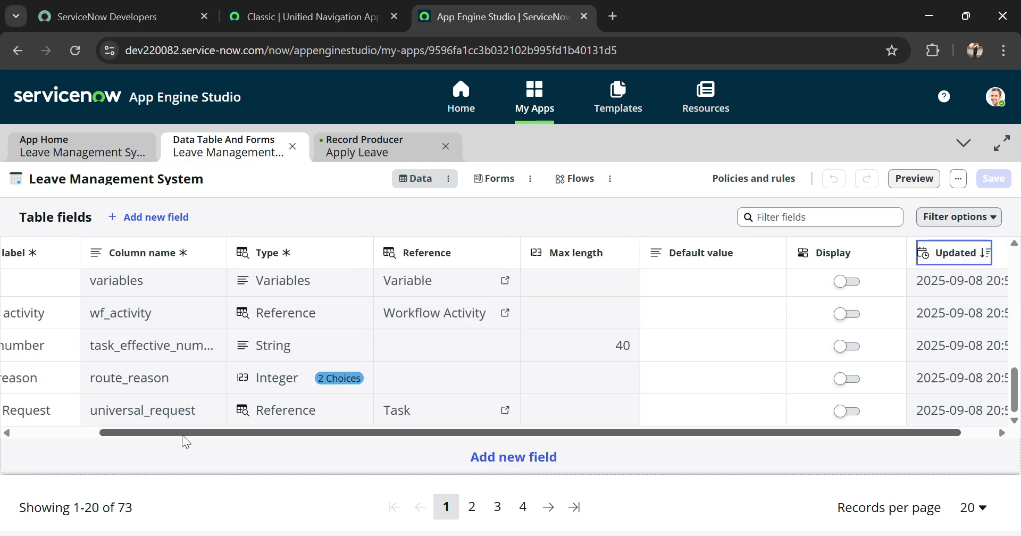
left_click_drag(182, 433, 89, 434)
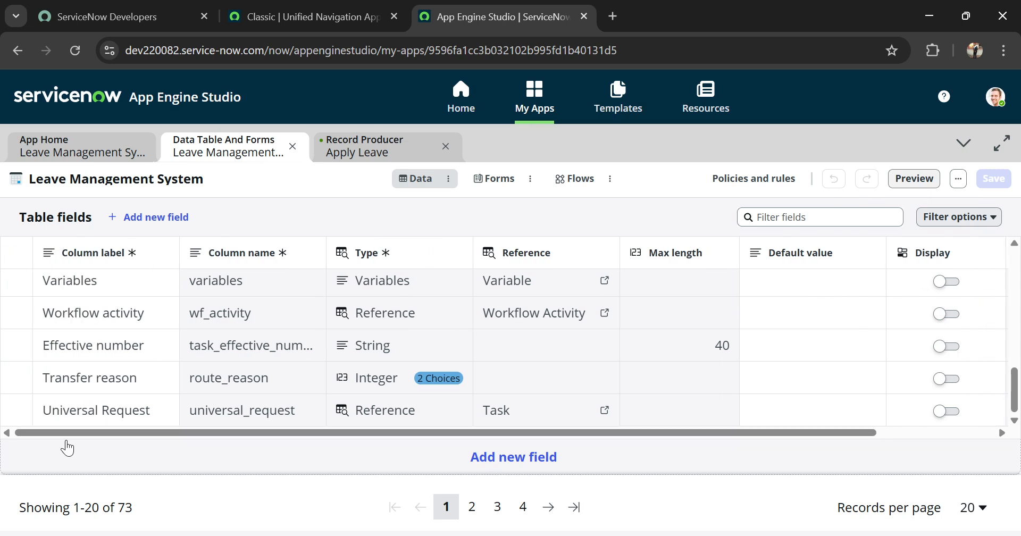
scroll(110, 333, "up", 5)
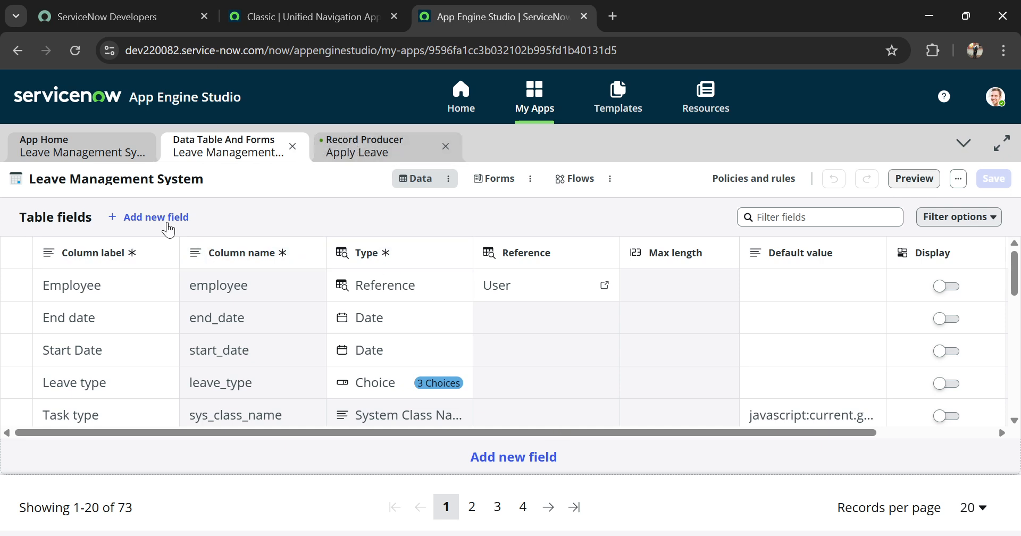
- Add a String field labelled Reason with a maximum length of 400 to the Leave Management System table and save the table
left_click(159, 217)
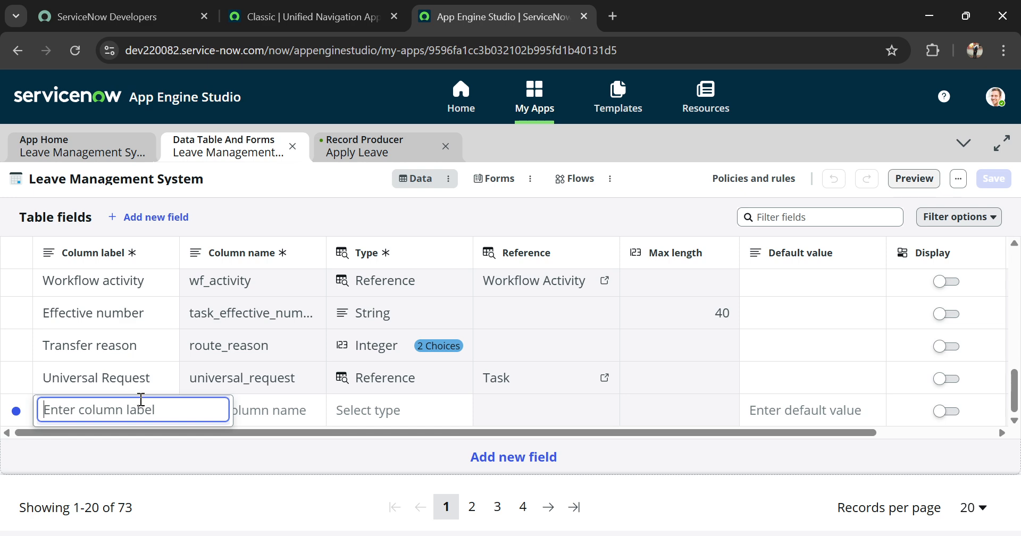
type("Reason")
left_click(255, 410)
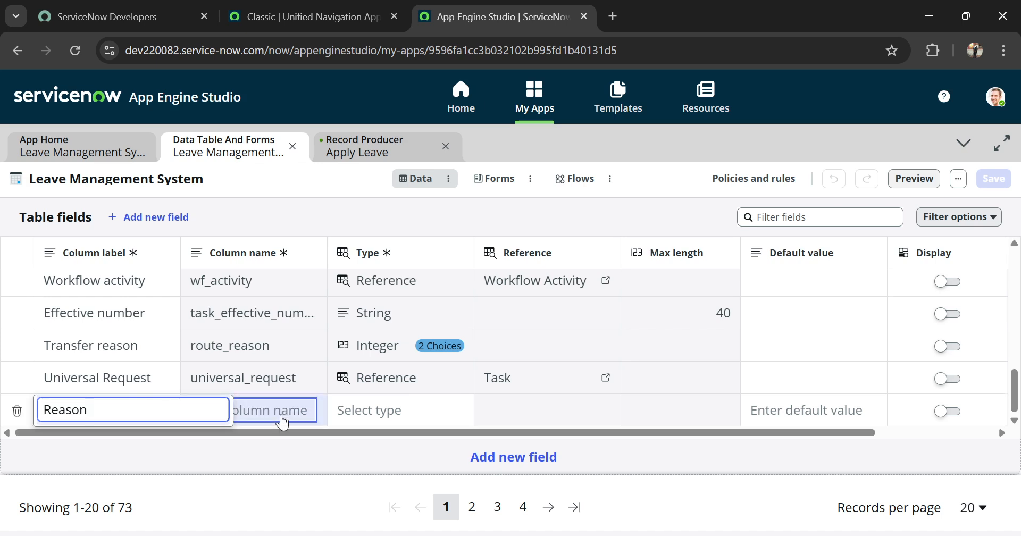
left_click(399, 413)
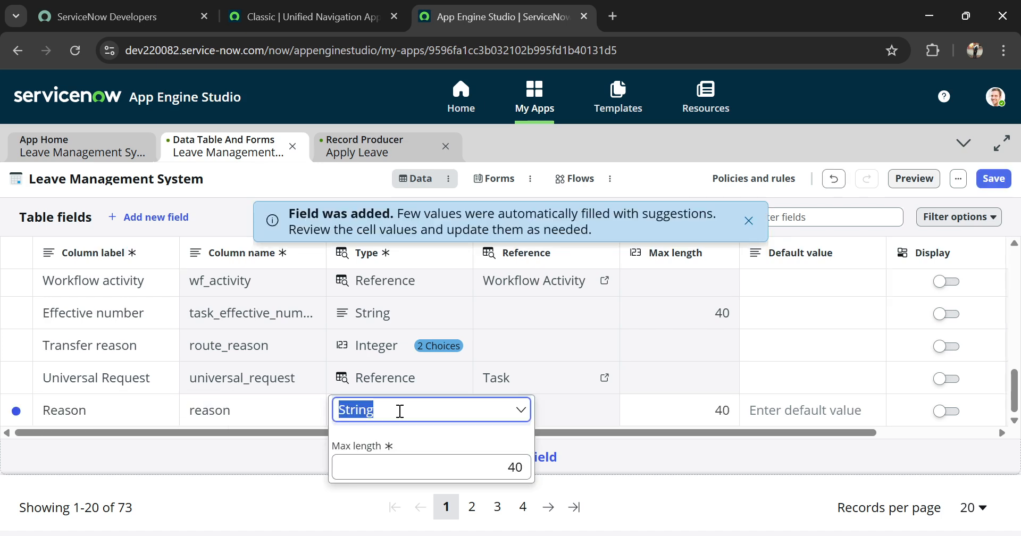
left_click(389, 462)
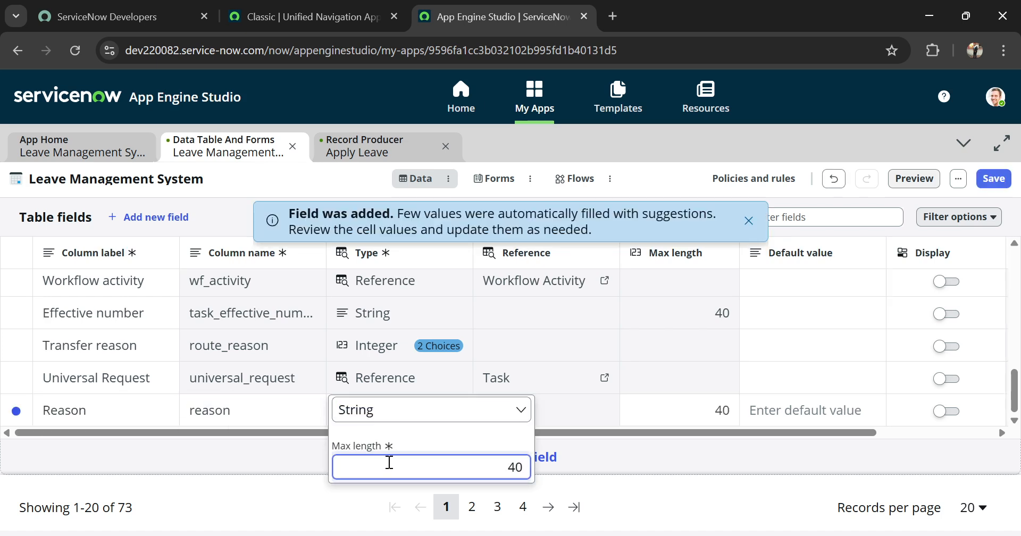
type("0")
left_click(548, 370)
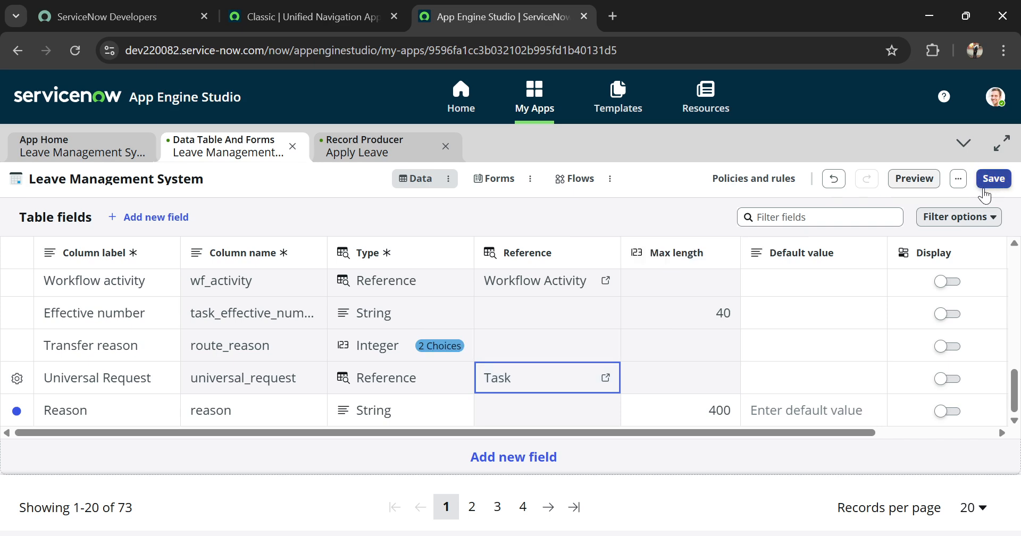
left_click(993, 183)
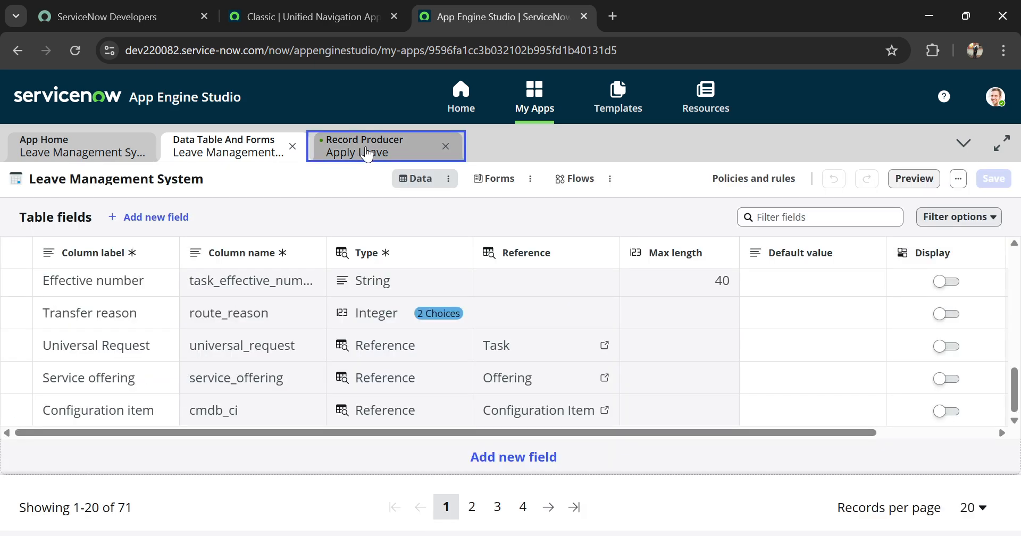
- Return to the Apply Leave record producer and look for Reason among the table fields offered for the open question
left_click(365, 153)
left_click(22, 205)
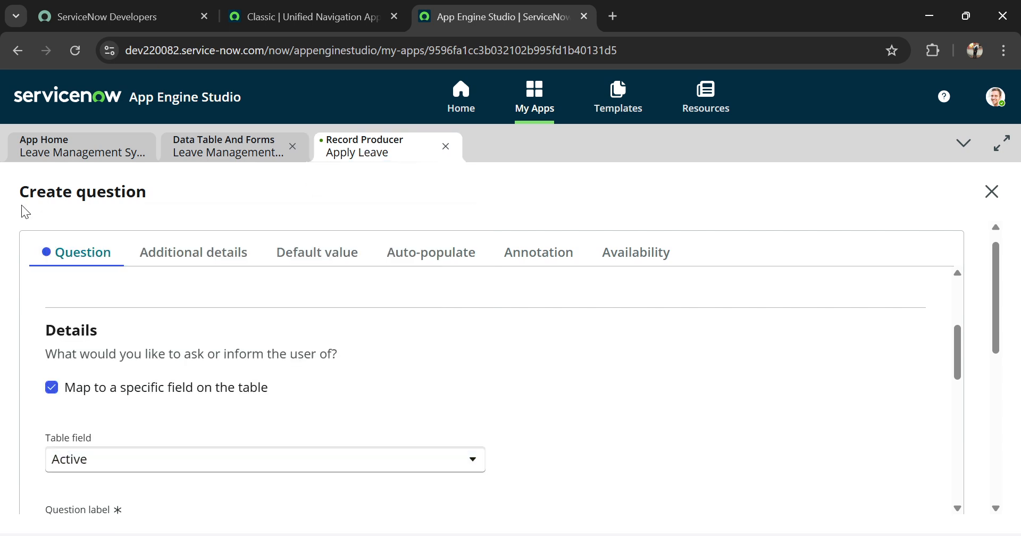
scroll(100, 366, "down", 3)
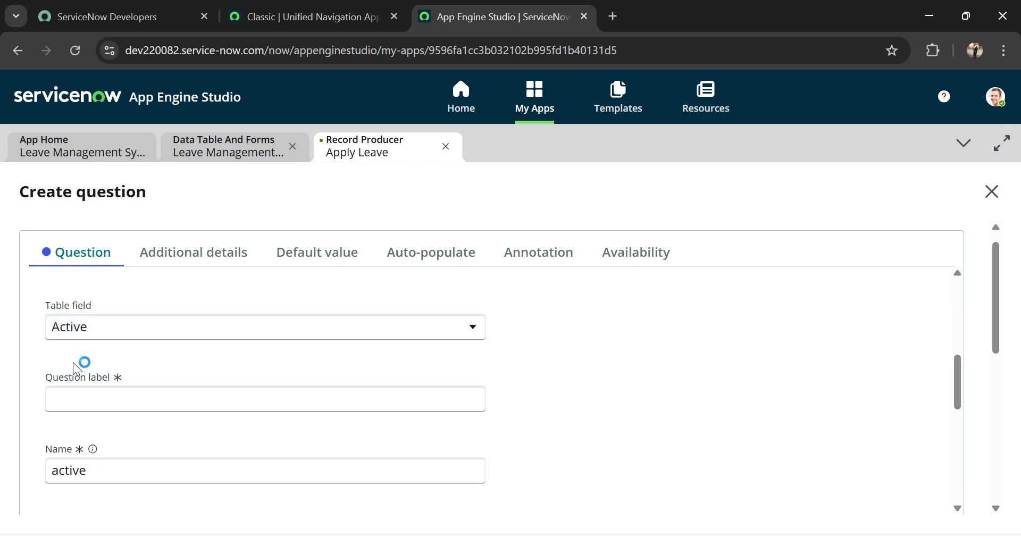
left_click(91, 344)
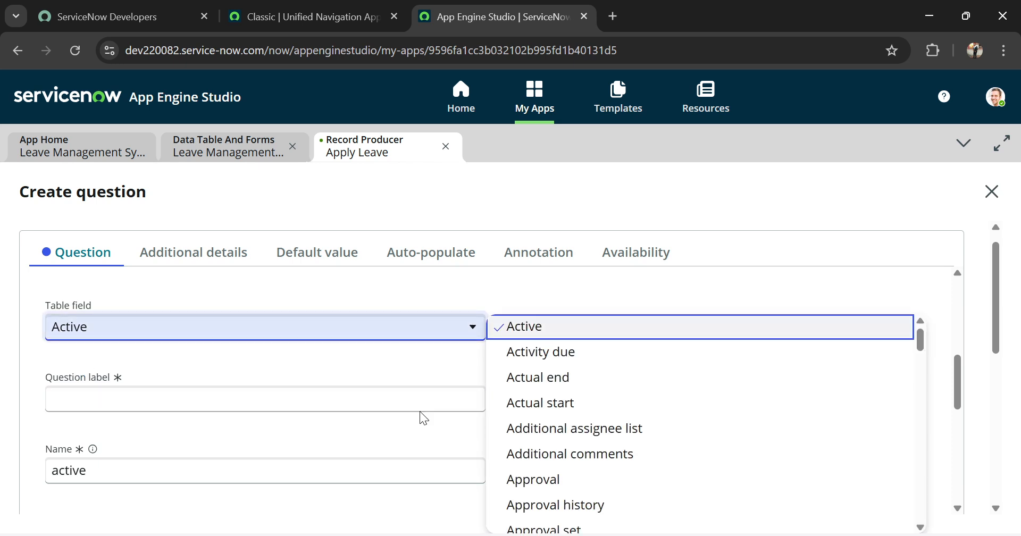
scroll(580, 414, "down", 1)
scroll(579, 412, "down", 10)
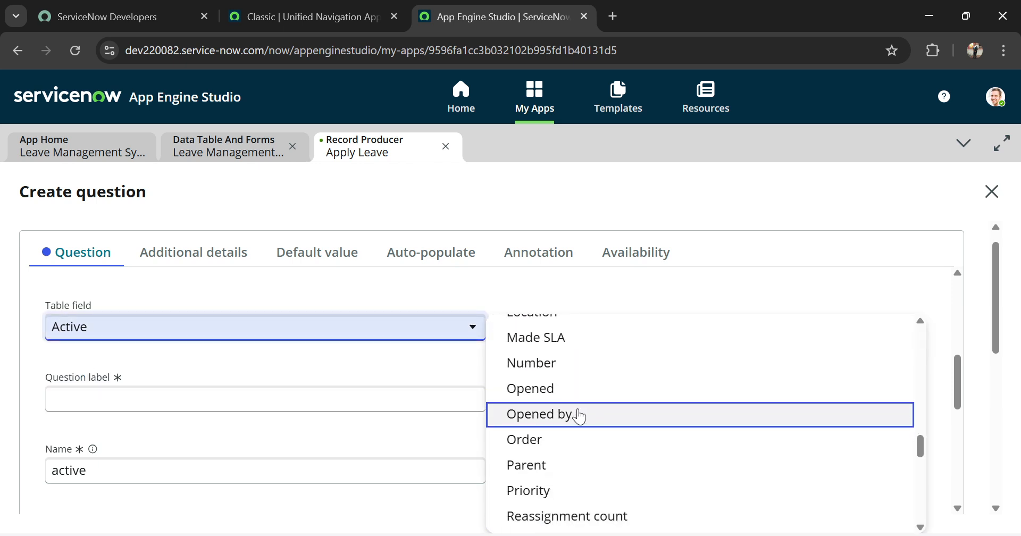
scroll(548, 466, "down", 2)
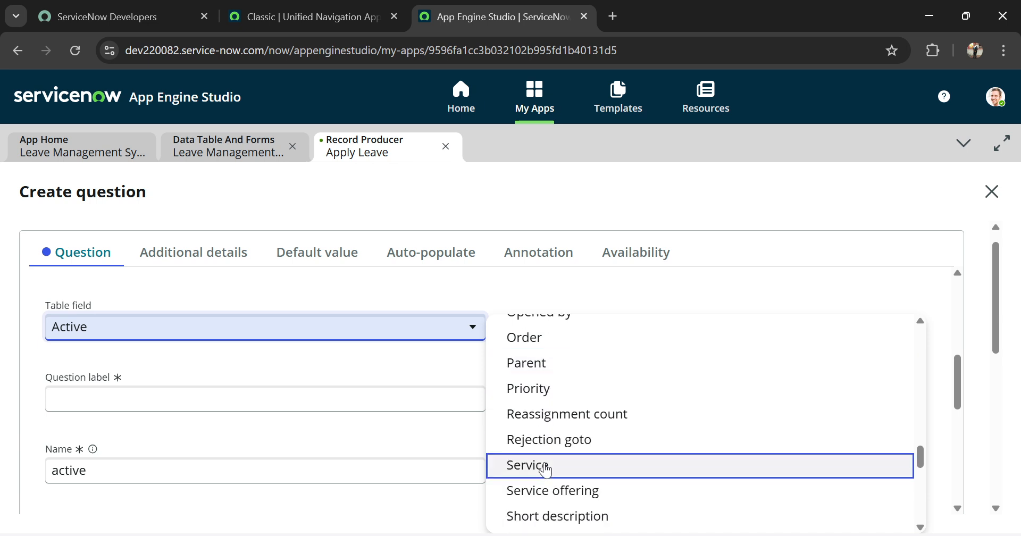
left_click(490, 193)
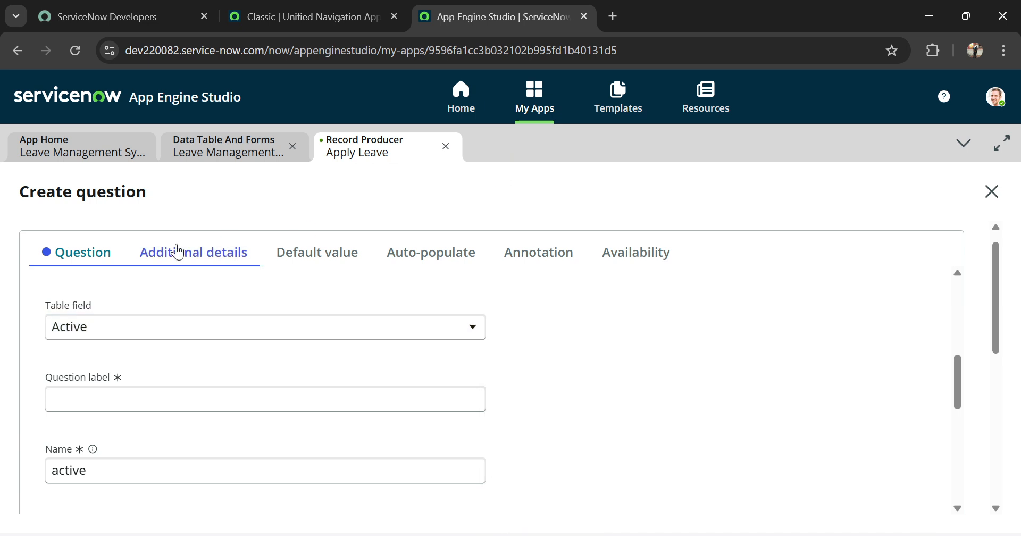
scroll(164, 246, "up", 1)
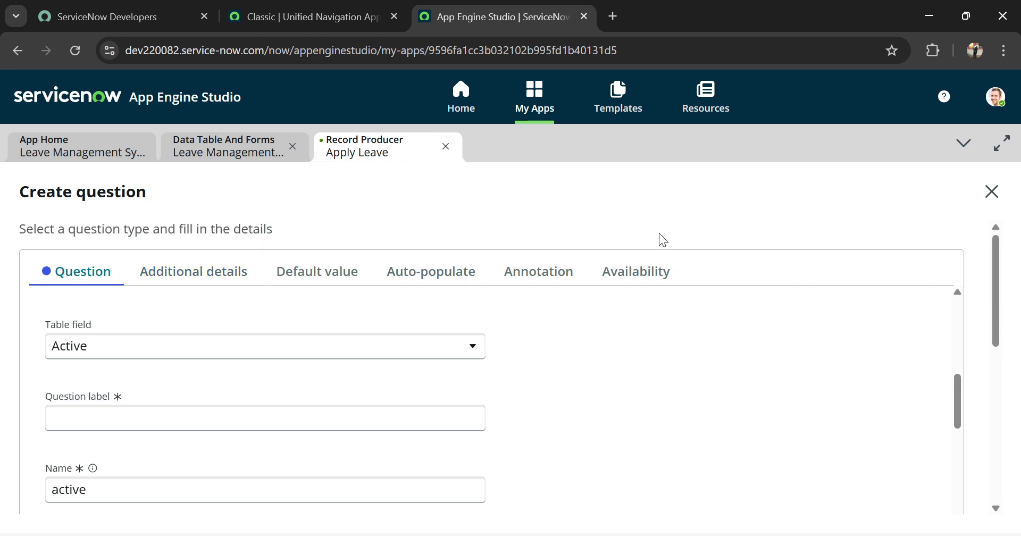
- Discard the unfinished question and start a new Text question with subtype Multi-line below Type Of Leave
left_click(991, 191)
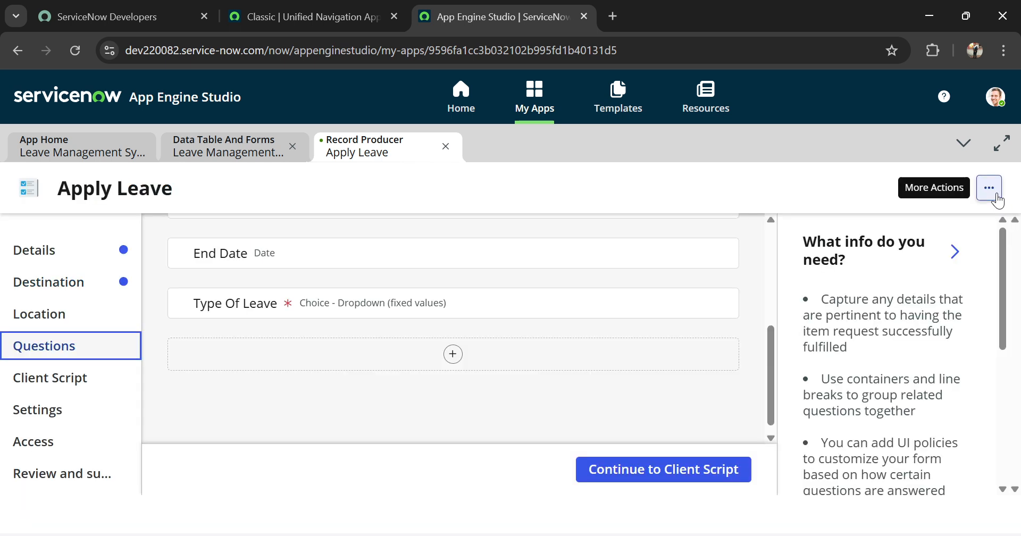
left_click(460, 355)
left_click(530, 314)
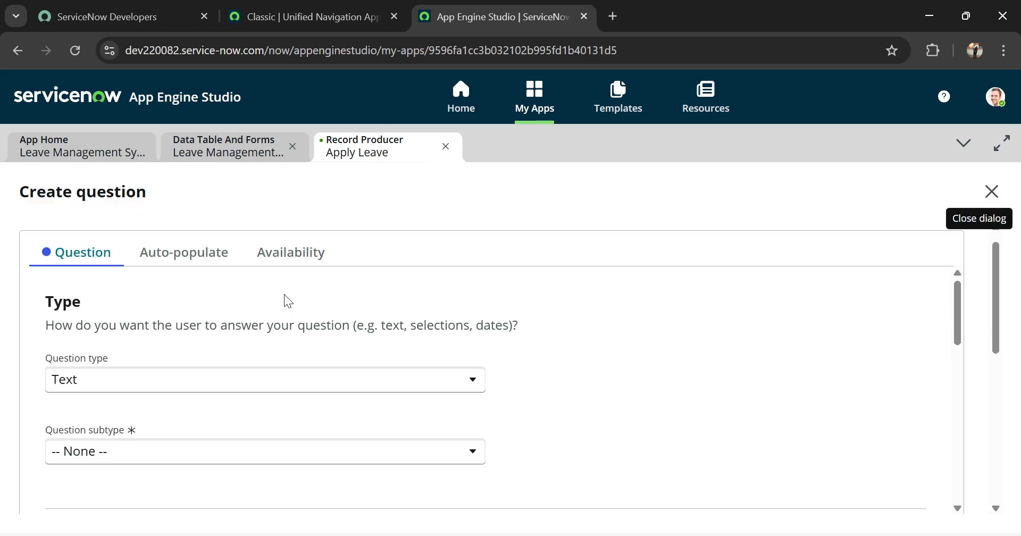
scroll(284, 298, "down", 1)
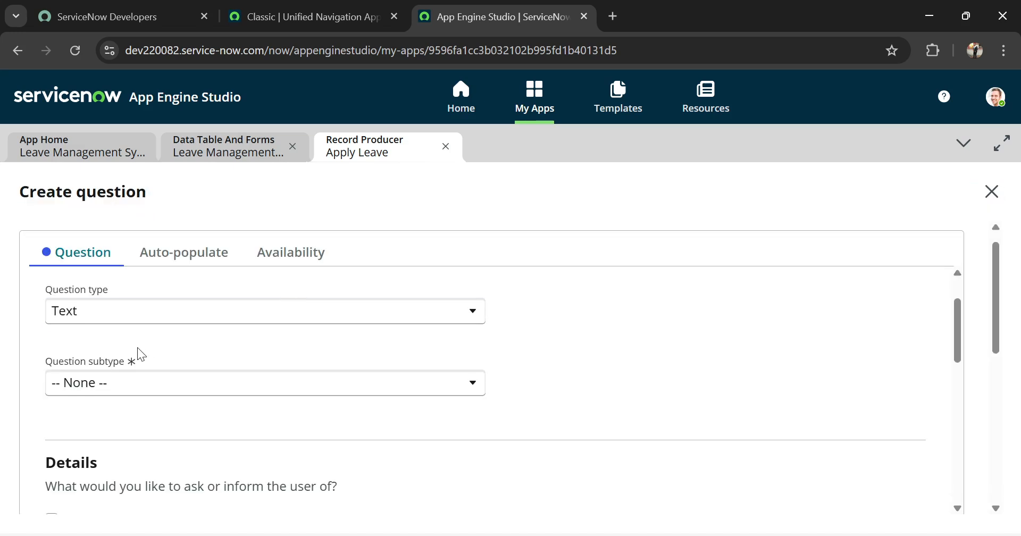
left_click(121, 384)
left_click(98, 280)
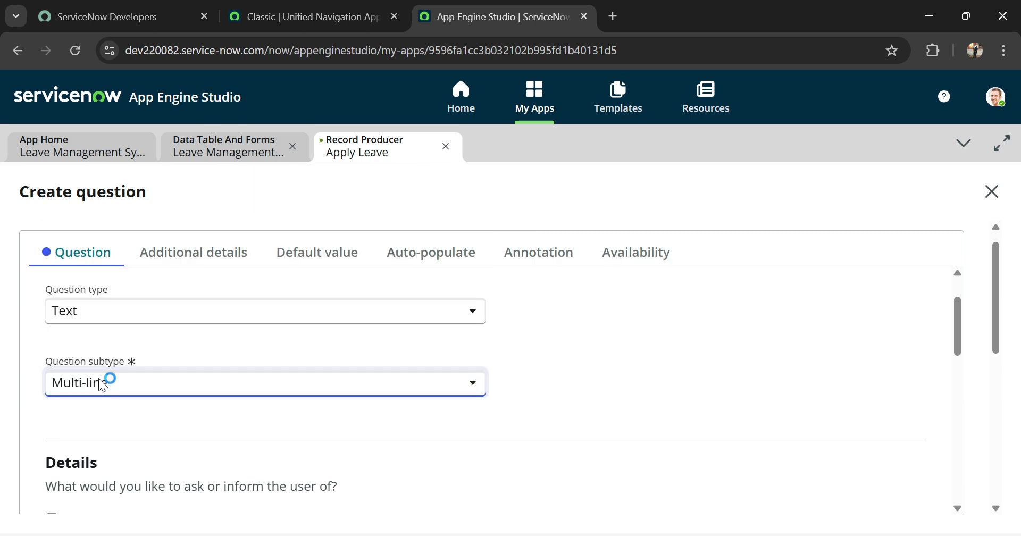
- Label the multi-line question Reason and enable mapping to a specific field on the table
scroll(101, 394, "down", 4)
left_click(130, 332)
type("Reason")
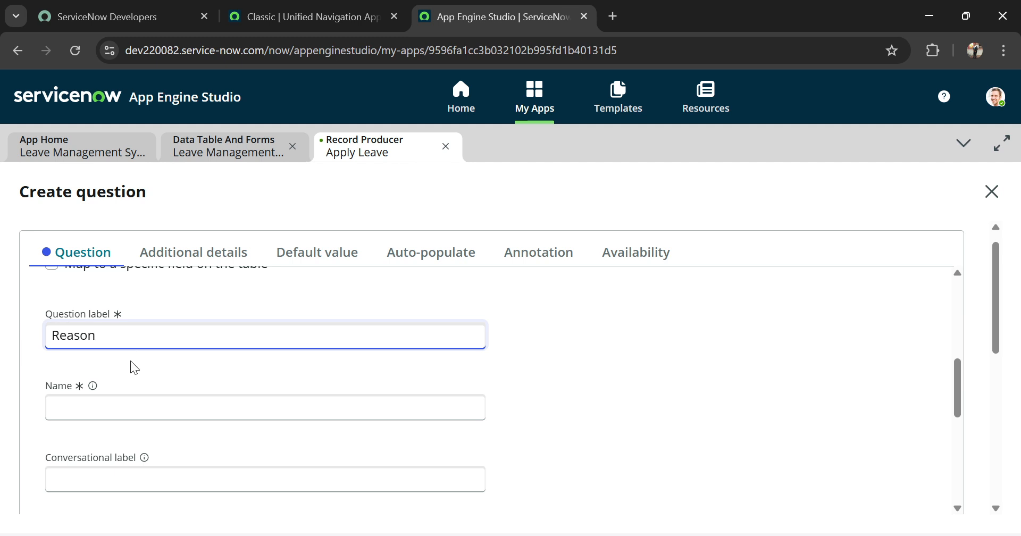
left_click(131, 362)
scroll(130, 362, "down", 6)
scroll(130, 361, "up", 5)
left_click(51, 393)
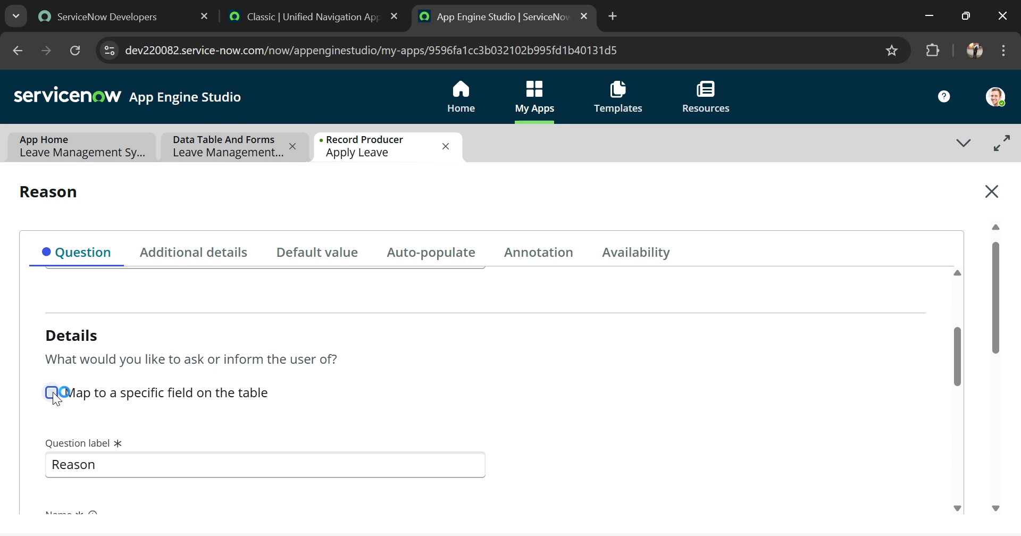
- Map the question to the Reason table field and insert it into the record producer
scroll(186, 439, "down", 2)
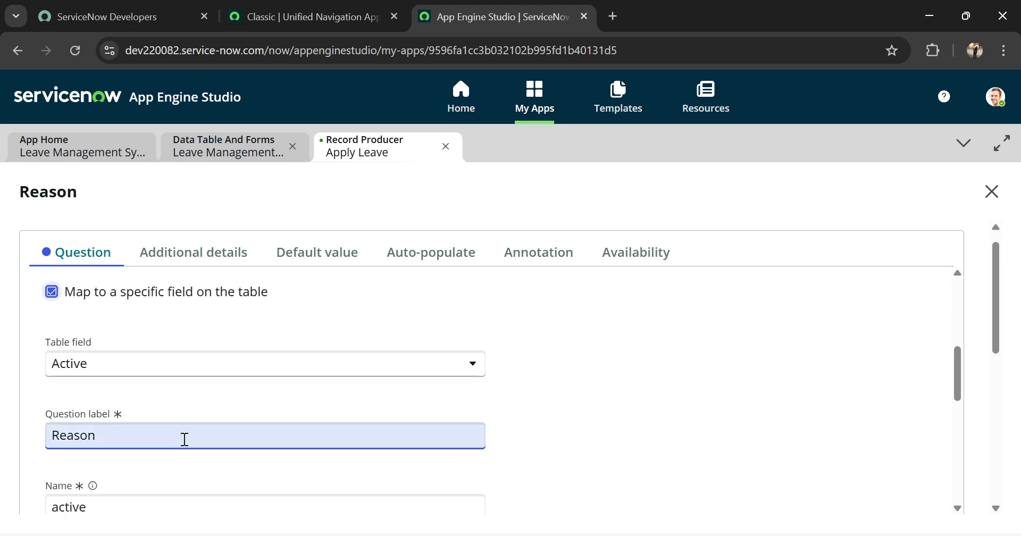
left_click(146, 369)
scroll(521, 235, "down", 10)
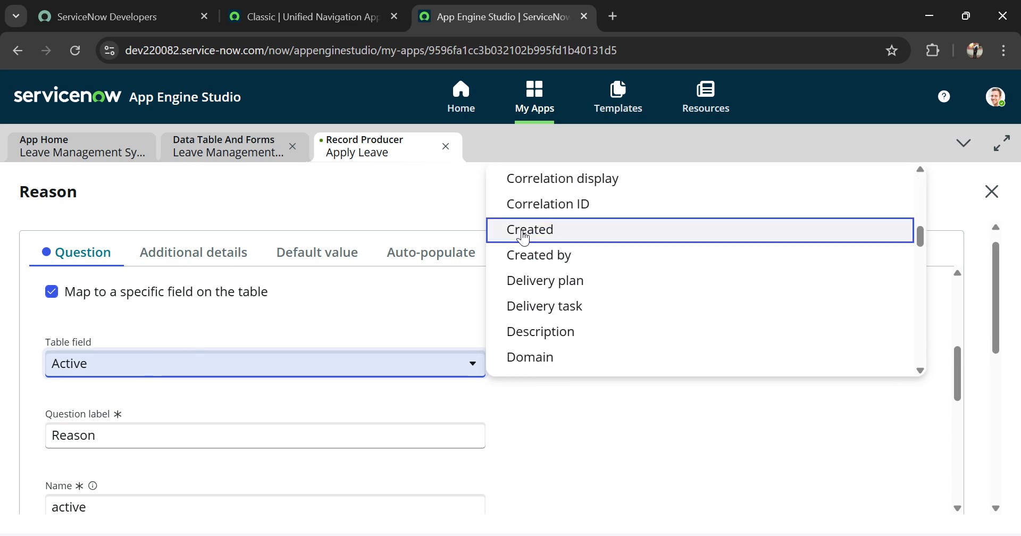
scroll(547, 277, "down", 10)
scroll(546, 277, "down", 1)
scroll(545, 282, "up", 3)
scroll(547, 283, "up", 1)
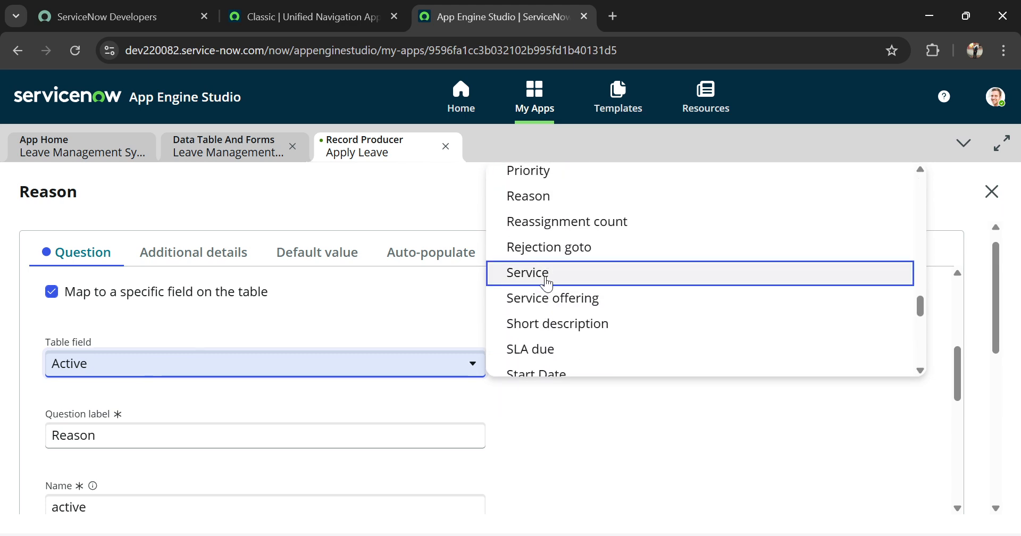
left_click(527, 197)
scroll(372, 355, "down", 5)
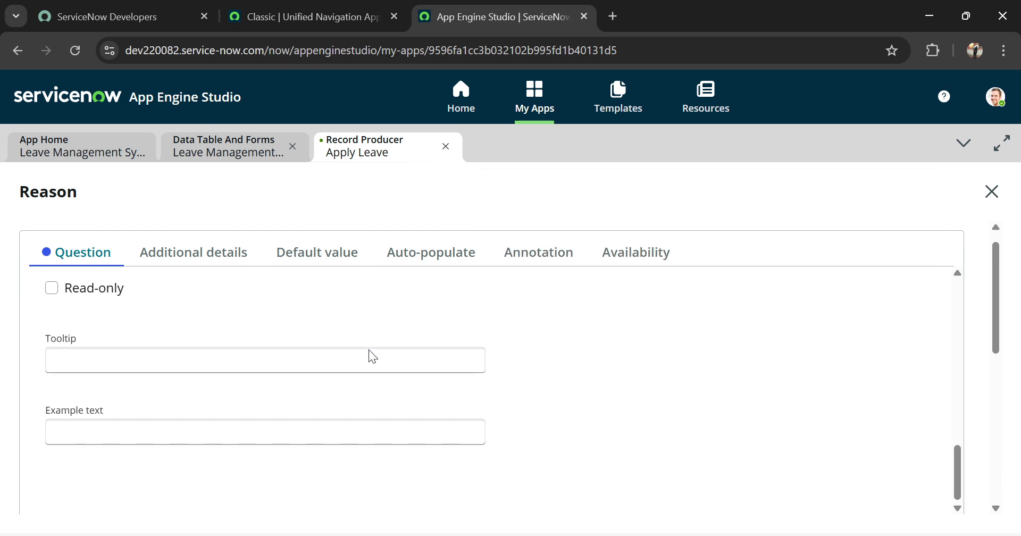
scroll(669, 368, "down", 5)
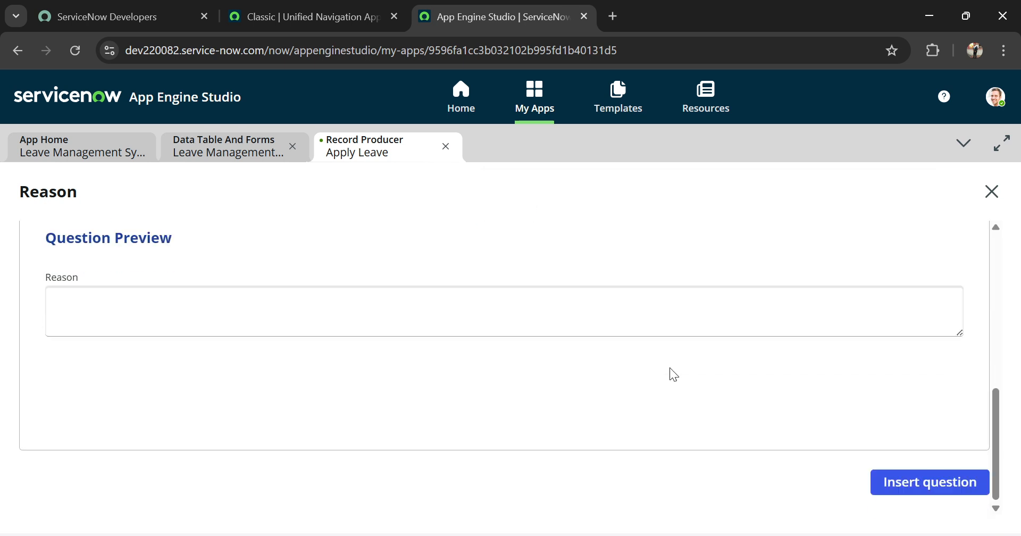
left_click(925, 482)
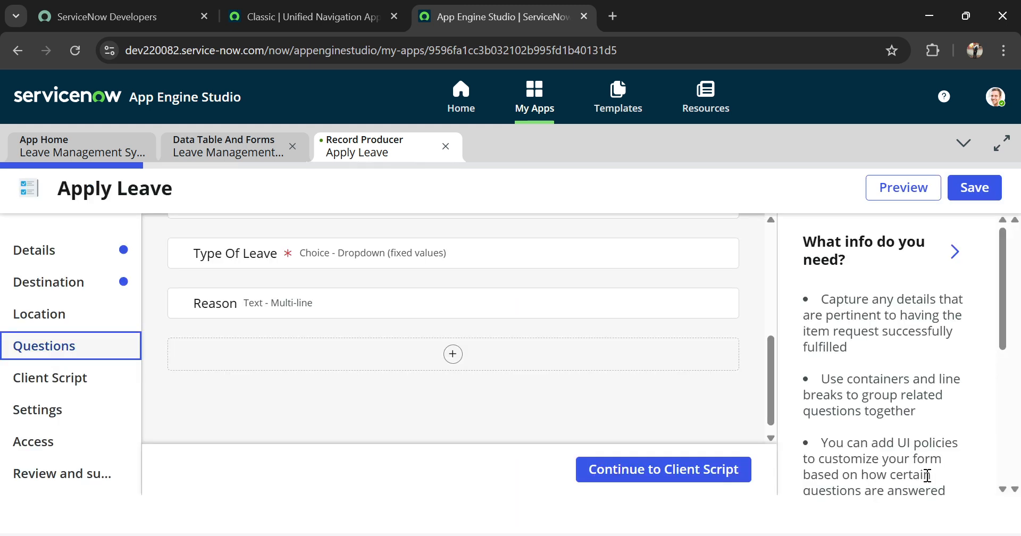
- Preview the Apply Leave form in the Portal view, check its questions from Employee to Reason, and close the preview
scroll(398, 373, "up", 3)
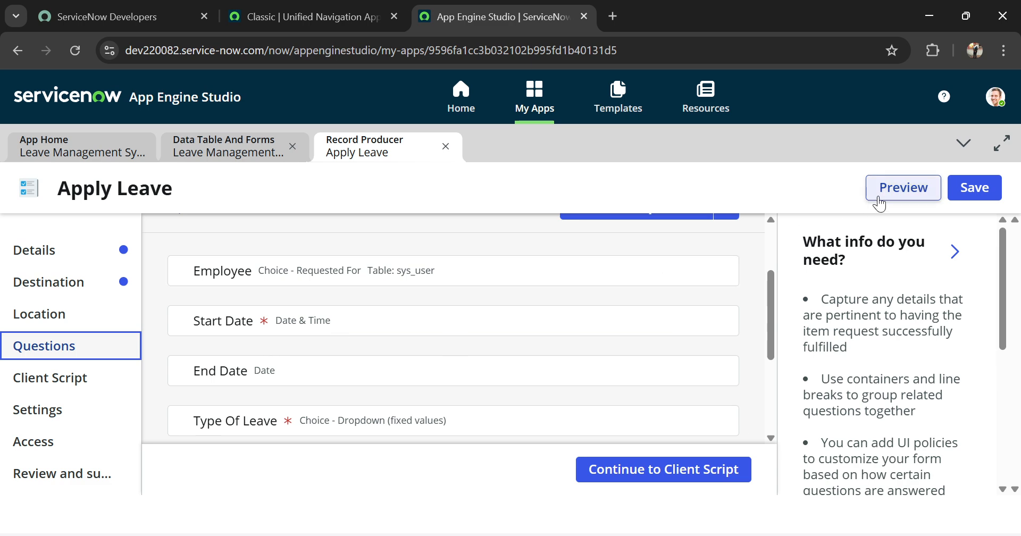
left_click(896, 196)
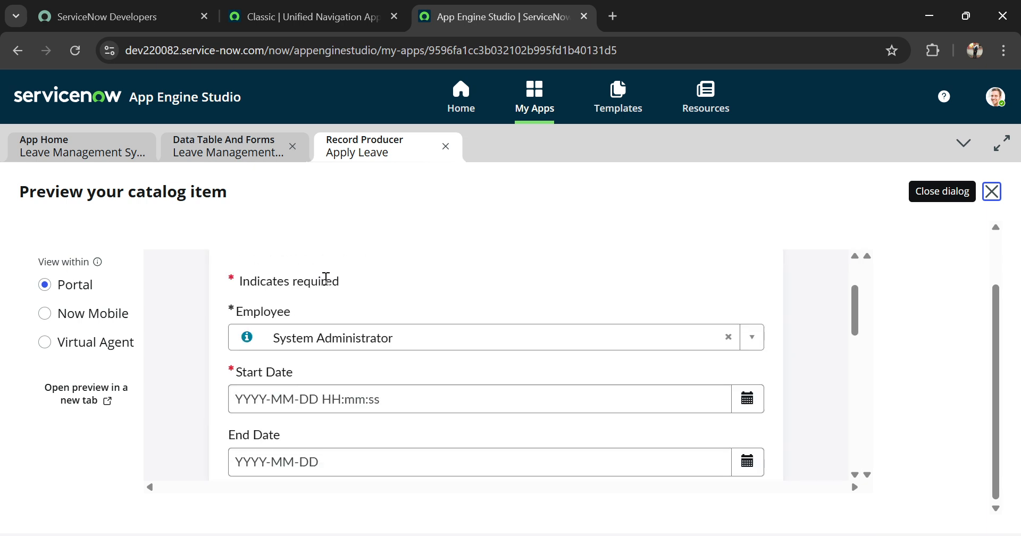
scroll(304, 333, "down", 2)
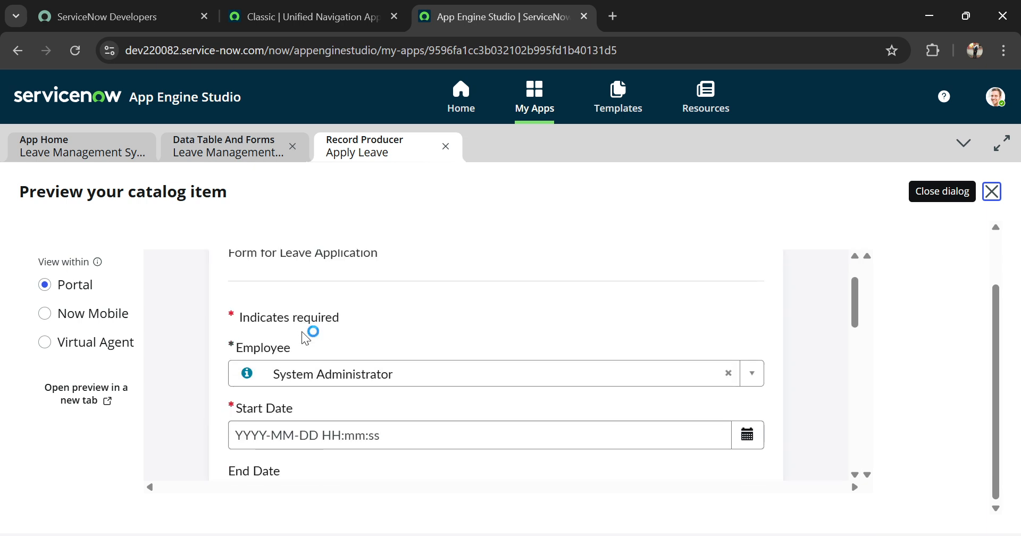
scroll(346, 335, "down", 1)
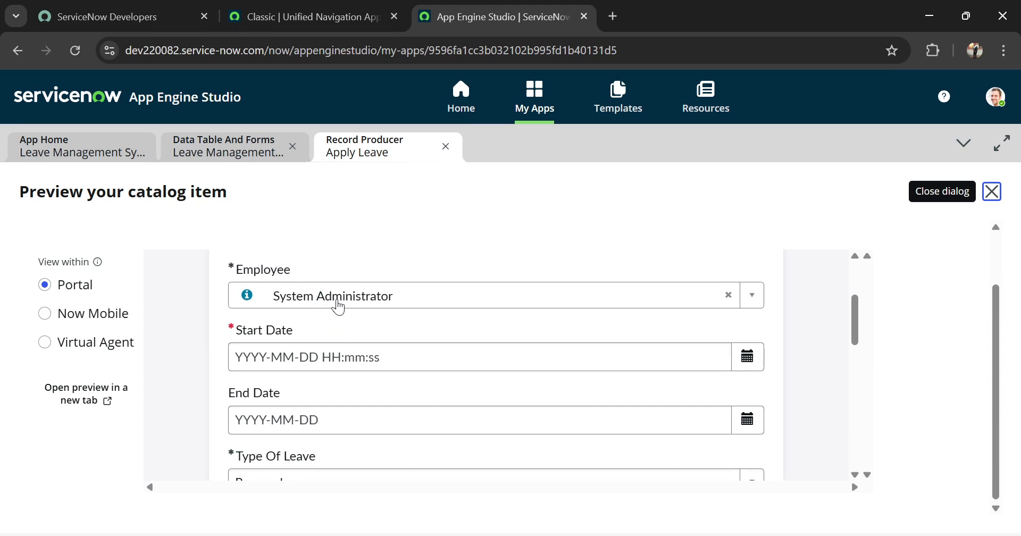
scroll(312, 366, "down", 3)
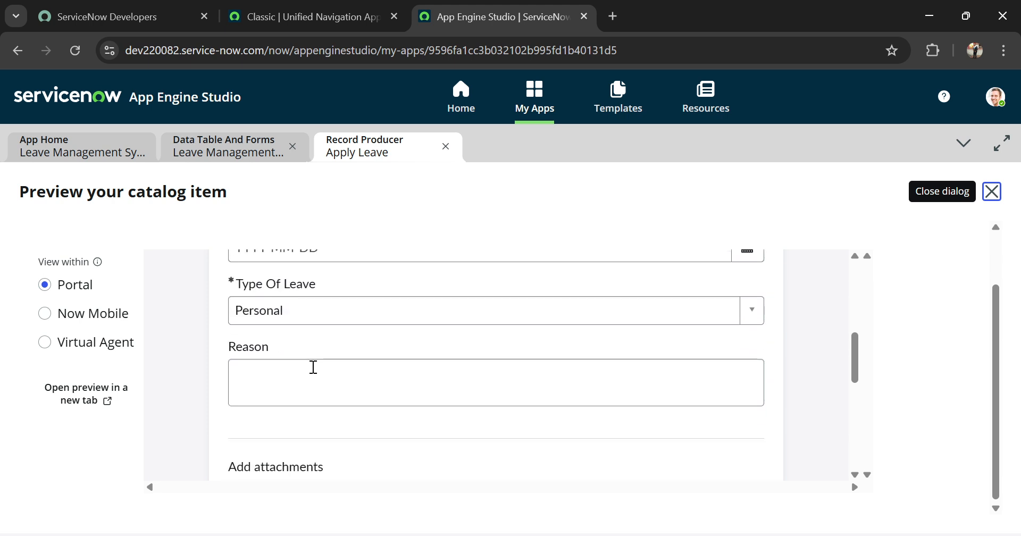
scroll(299, 339, "down", 1)
scroll(299, 338, "up", 7)
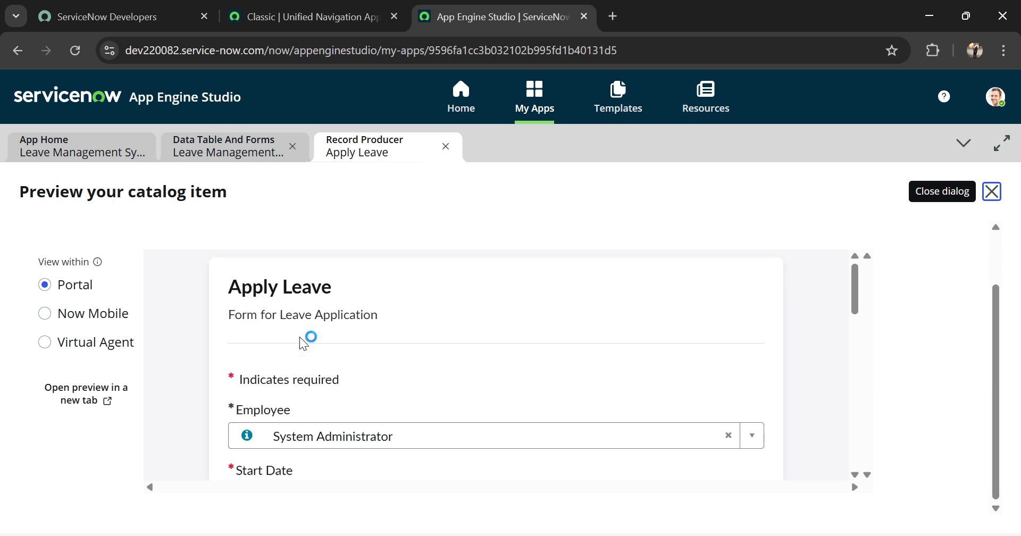
scroll(299, 336, "down", 5)
scroll(298, 336, "down", 1)
scroll(298, 337, "up", 7)
left_click(991, 191)
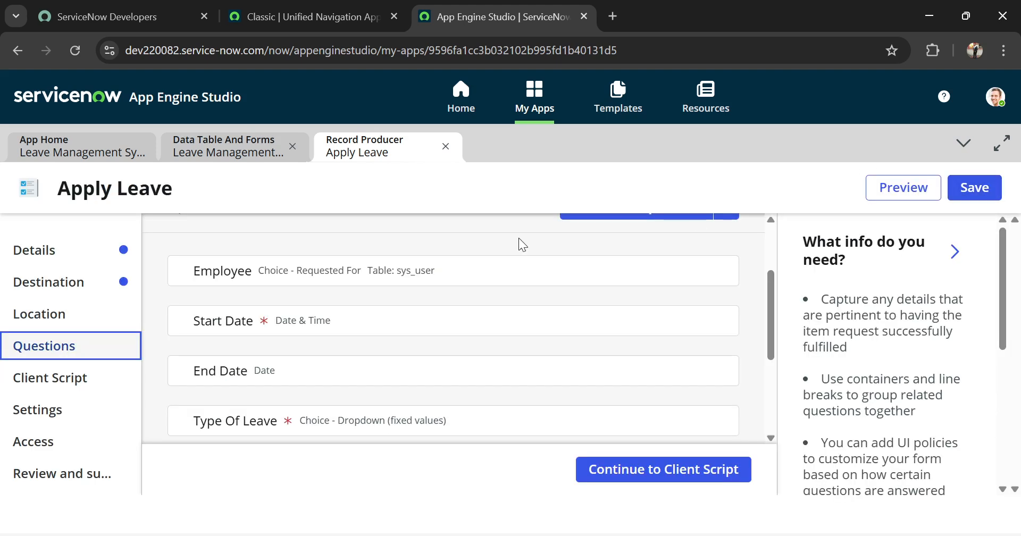
- Review the Apply Leave record producer's summary and submit it to the service catalog
left_click(49, 474)
scroll(405, 322, "down", 6)
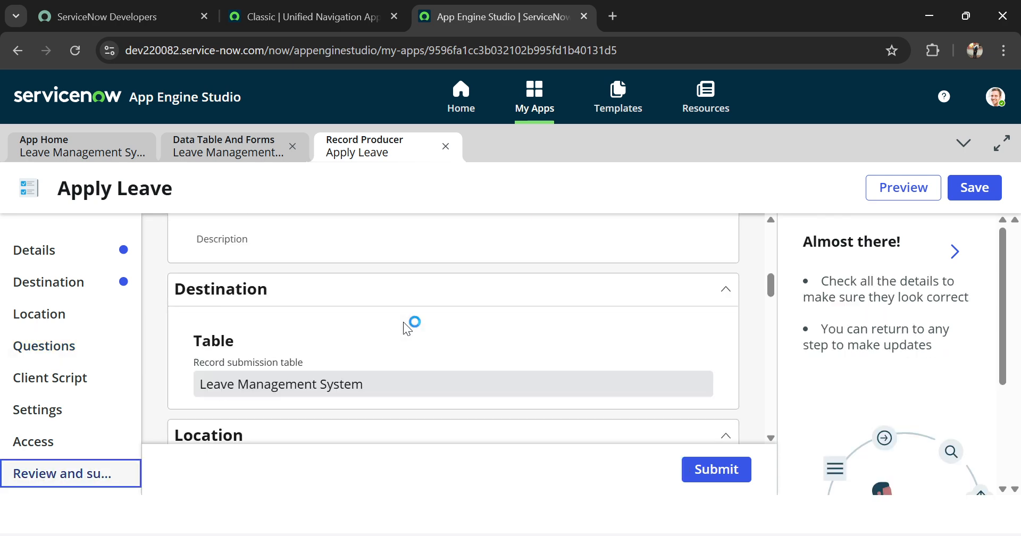
left_click(704, 471)
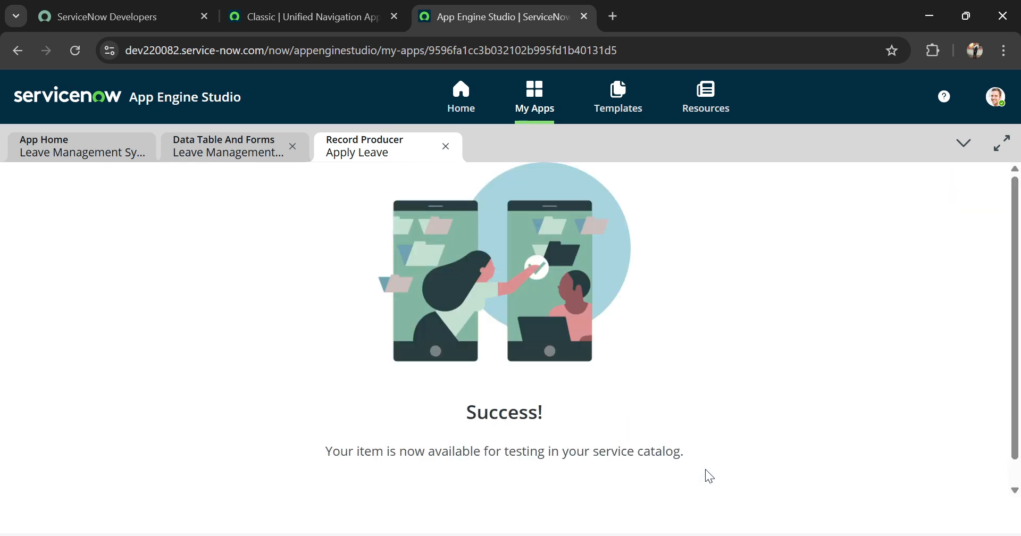
- Return to the Leave Management System app home and review its security roles and experience items
left_click(209, 159)
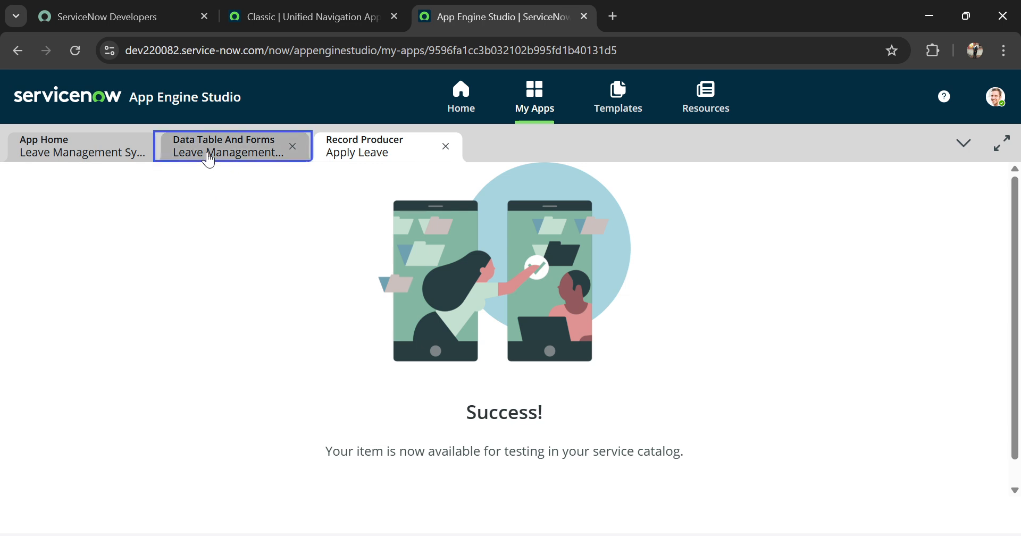
left_click(95, 145)
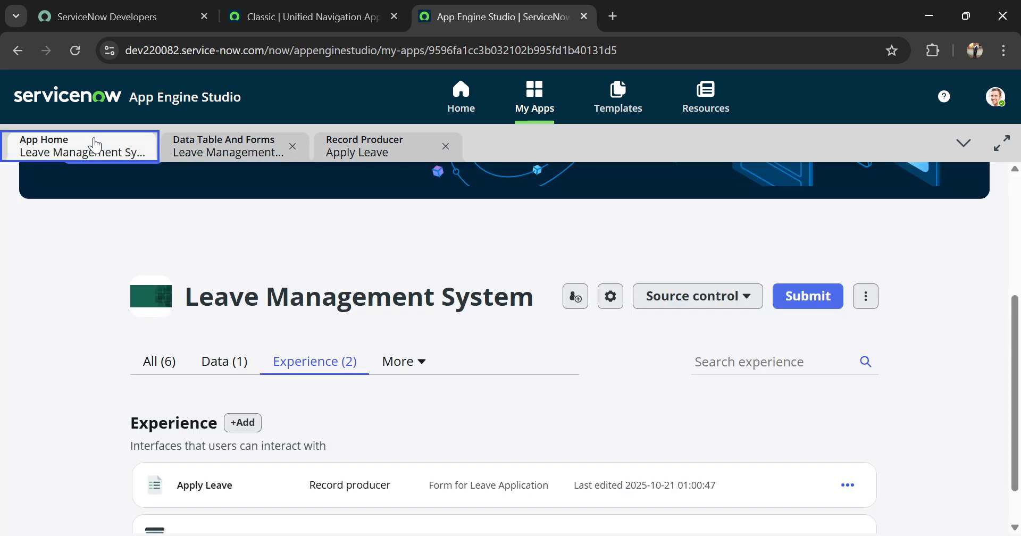
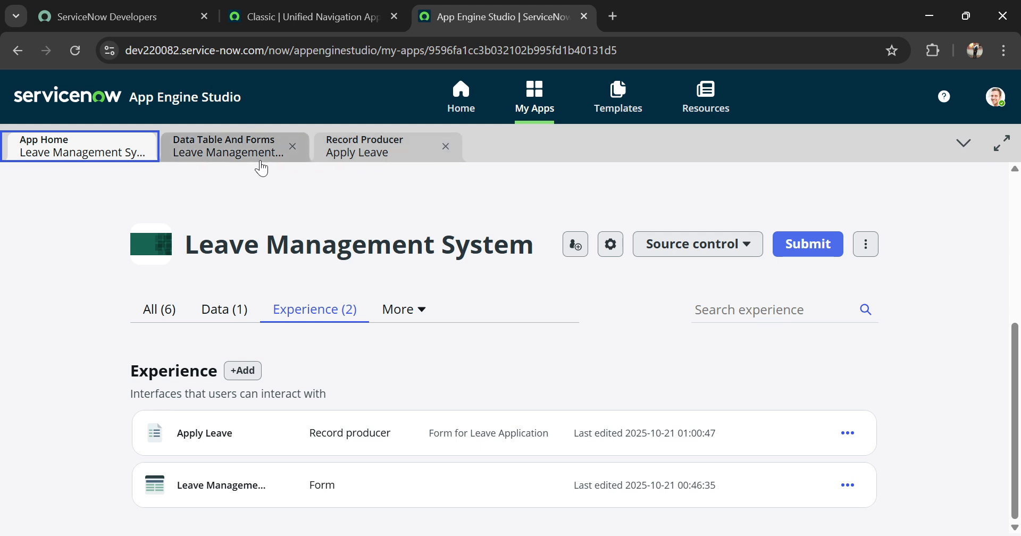
left_click(410, 309)
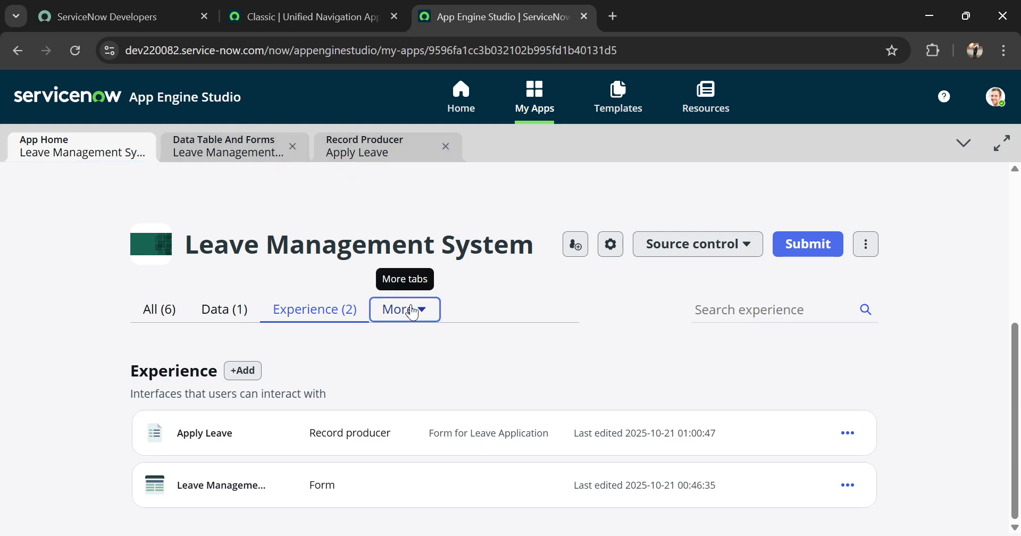
left_click(416, 361)
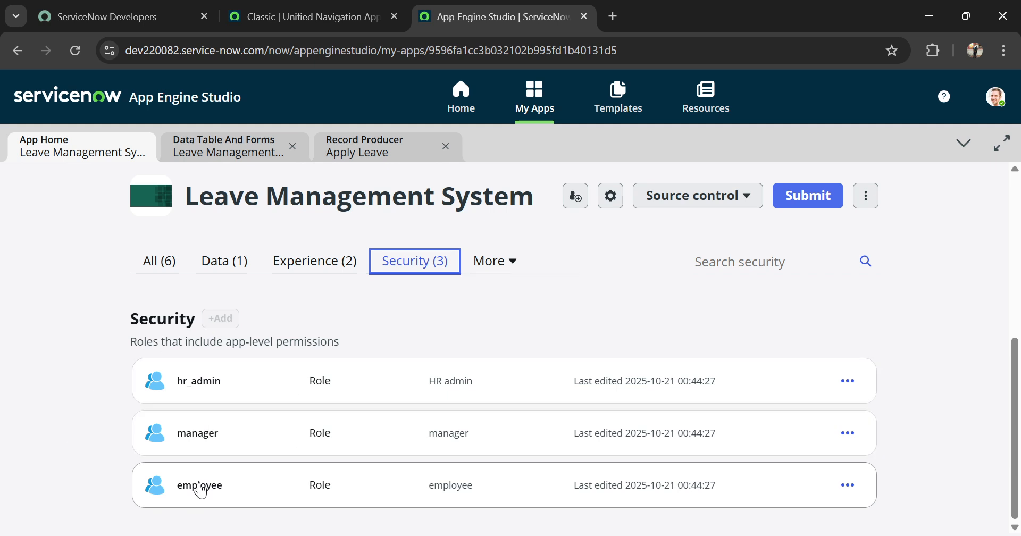
scroll(335, 405, "up", 4)
scroll(335, 406, "down", 4)
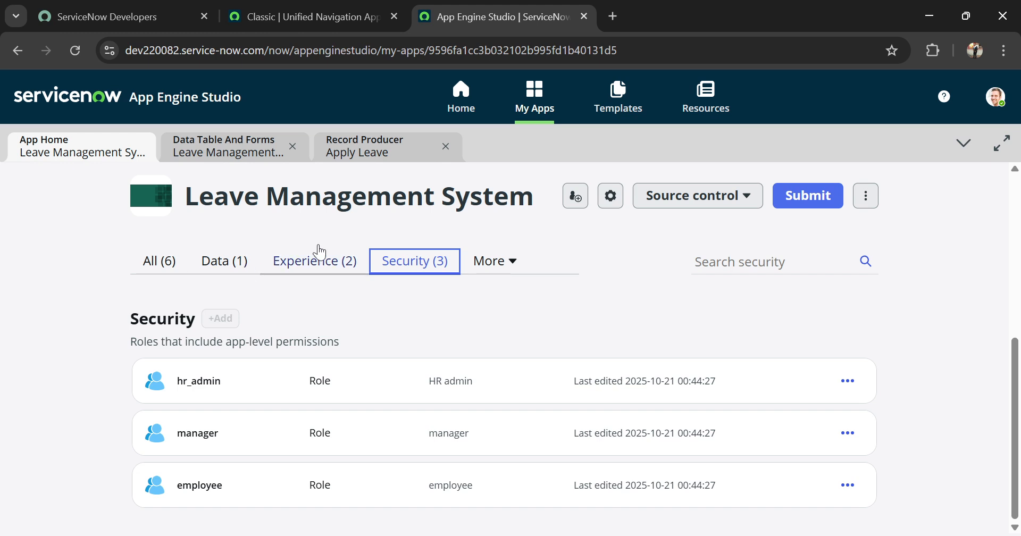
left_click(325, 270)
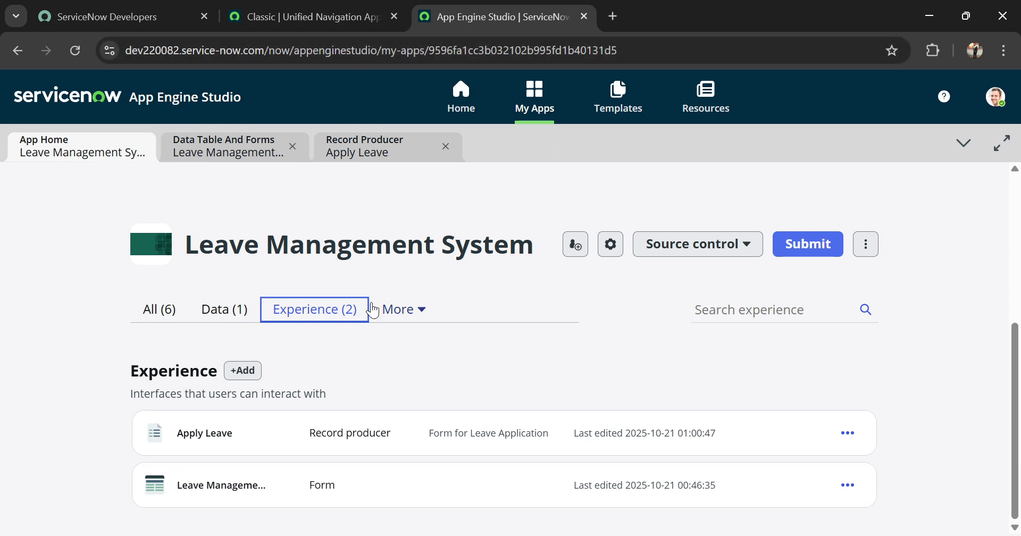
- Open the instance's Service Portal home page at dev220082.service-now.com/sp in a new browser tab
double_click(264, 51)
key("ctrl+c")
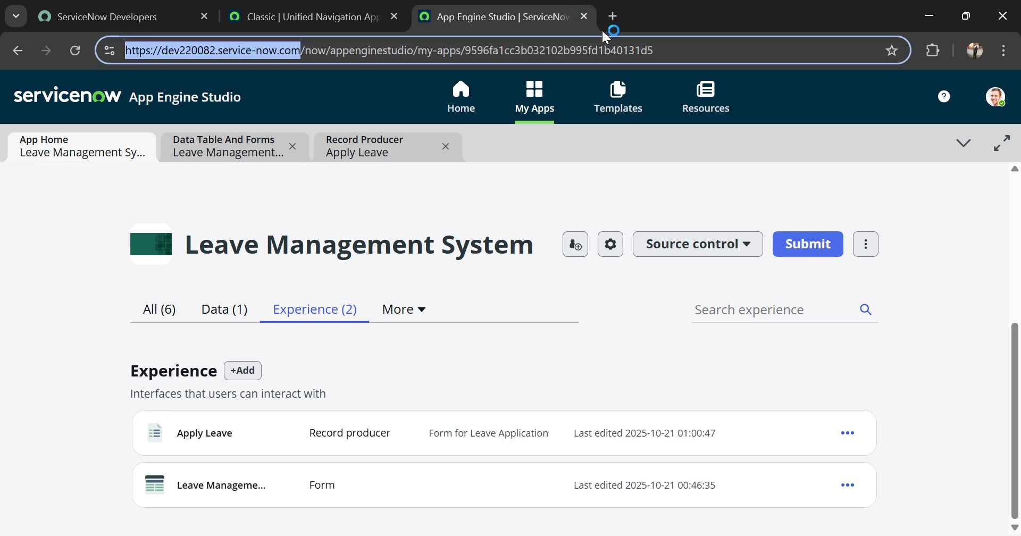
left_click(611, 19)
key("ctrl+v")
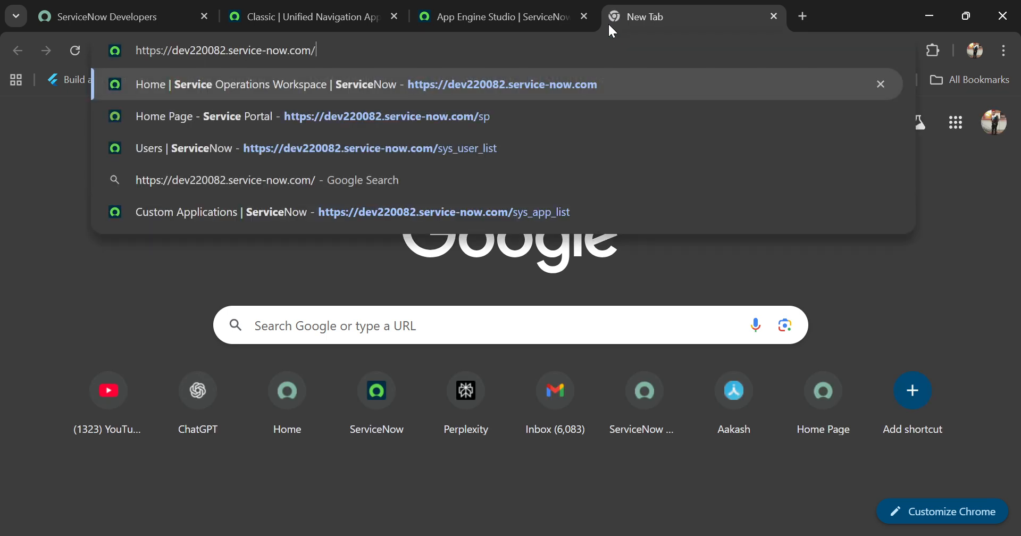
type("sp")
key("Return")
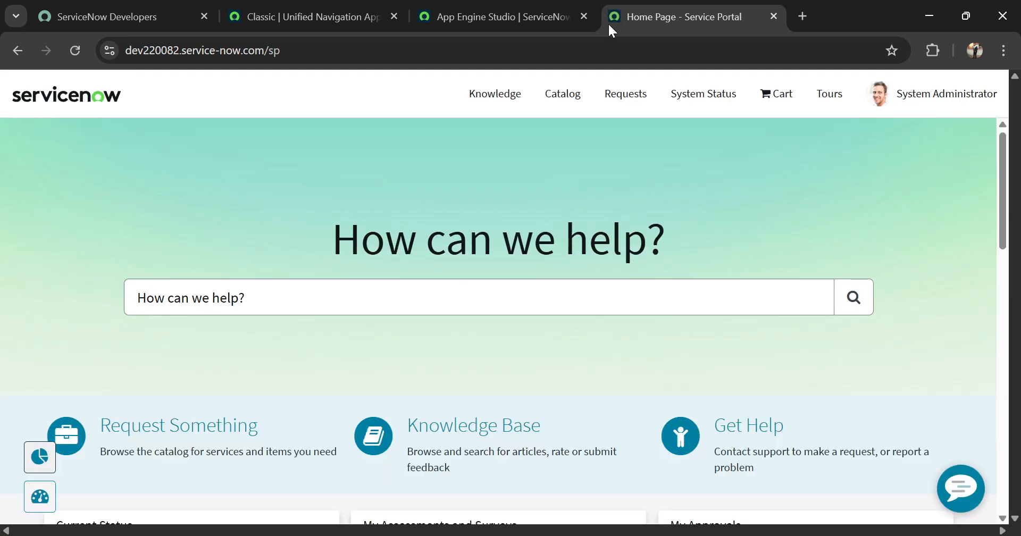
- Browse the catalog by categories, search it for "Apply Leave", and open the Apply Leave form
left_click(568, 102)
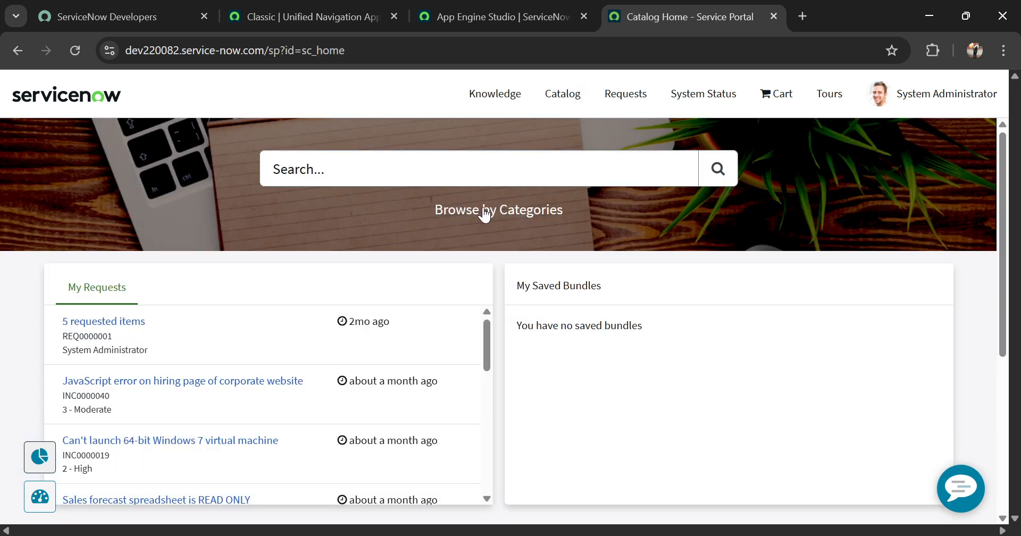
left_click(488, 211)
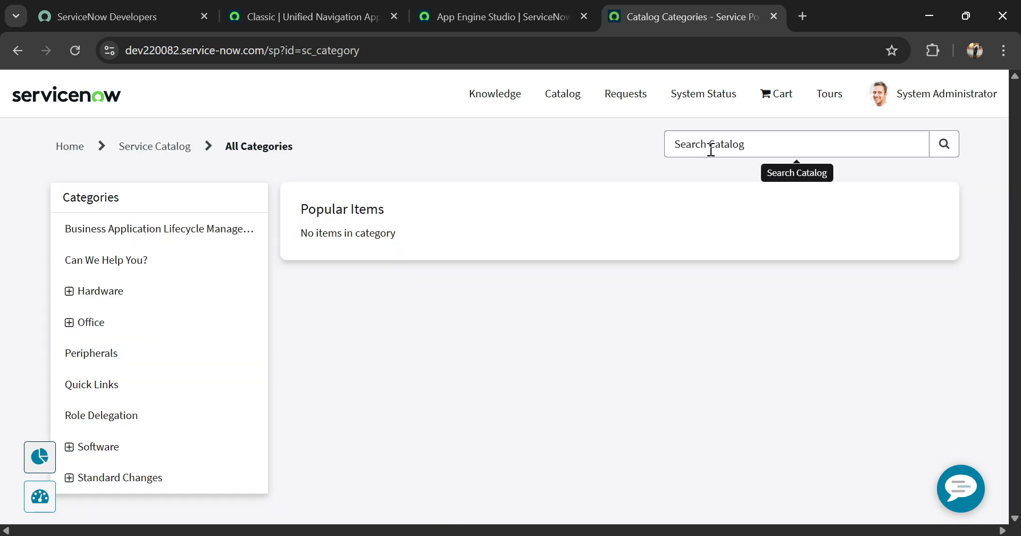
left_click(711, 147)
type("Apply Leave")
key("Return")
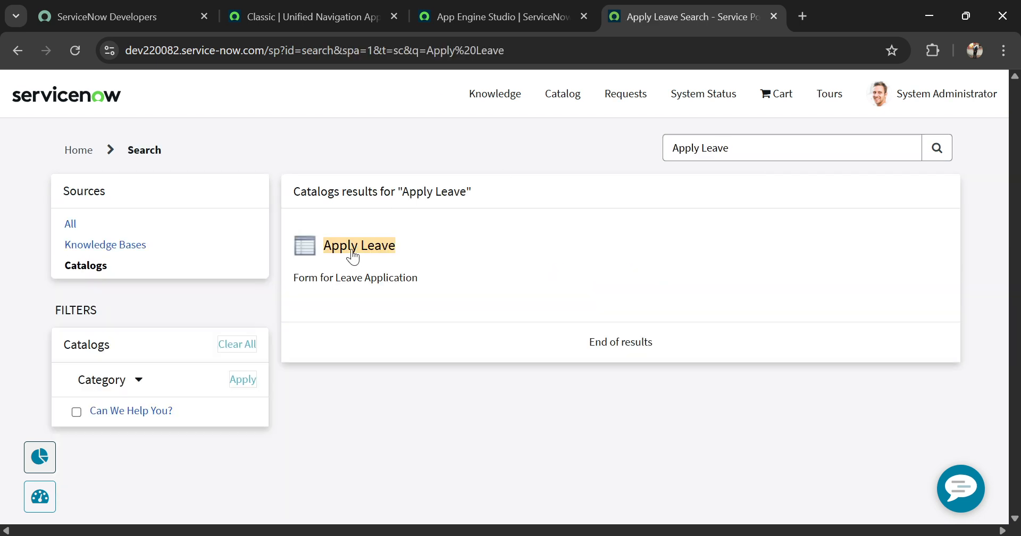
left_click(369, 251)
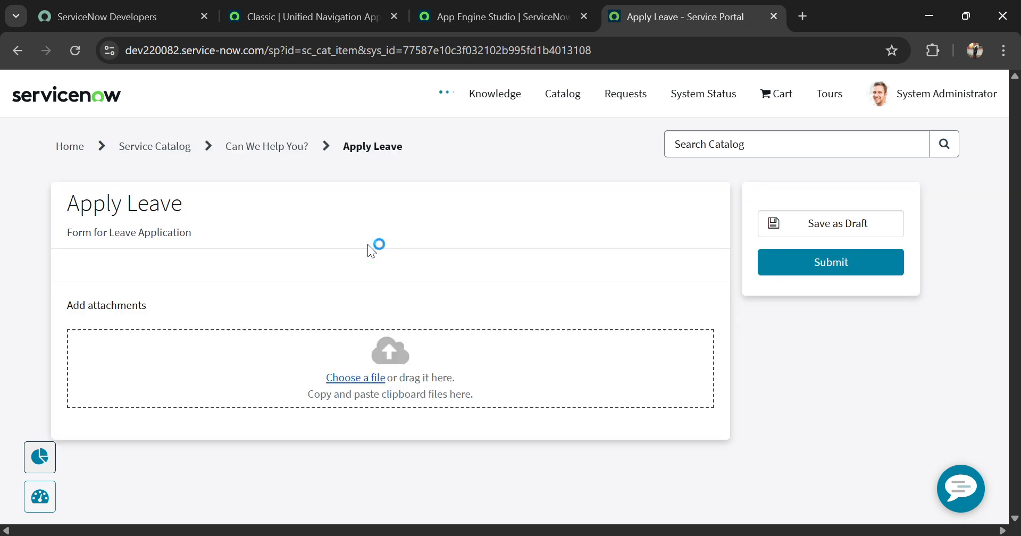
- Check the Employee choices without changing the selection, and set Start Date to 2025-10-22 and End Date to 2025-10-23
scroll(368, 244, "down", 2)
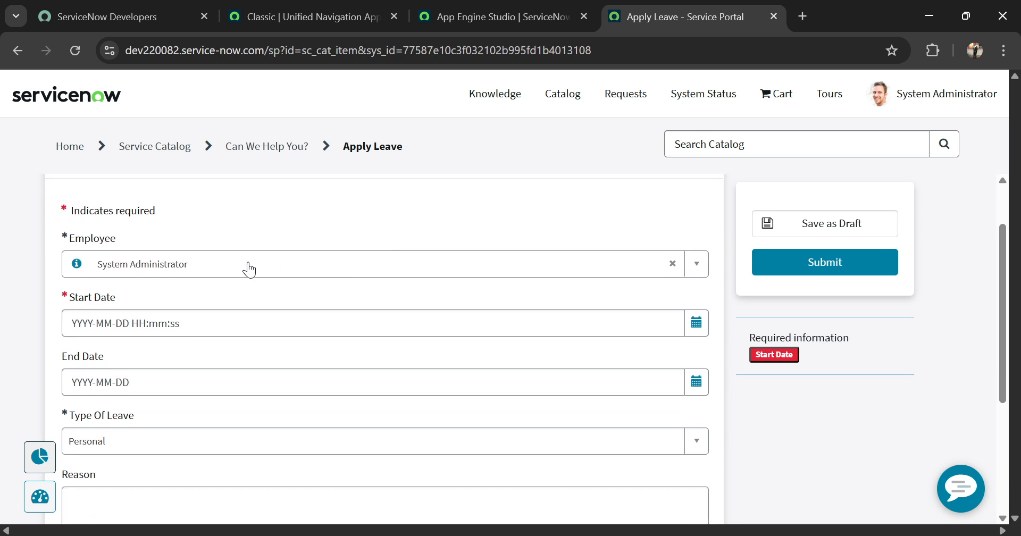
left_click(249, 269)
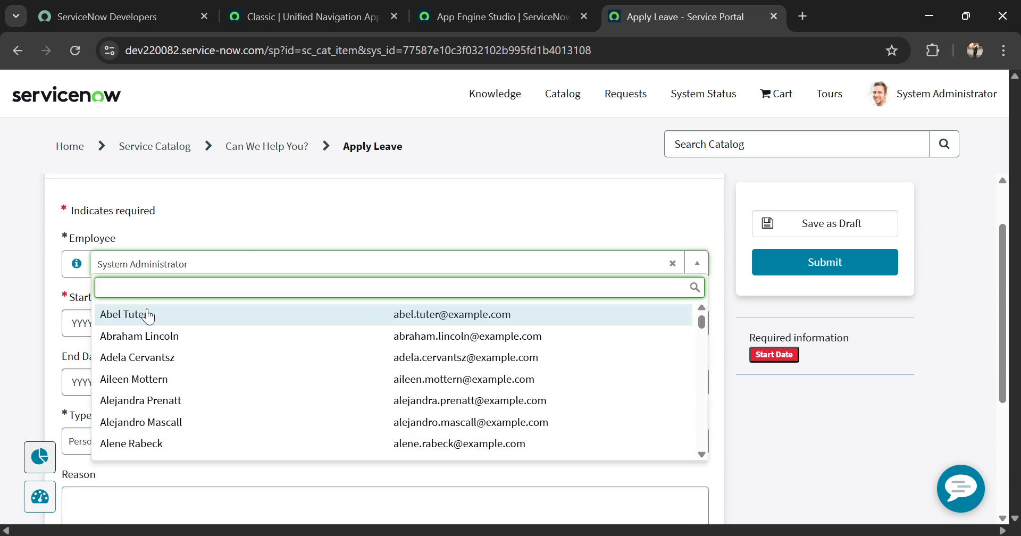
left_click(400, 194)
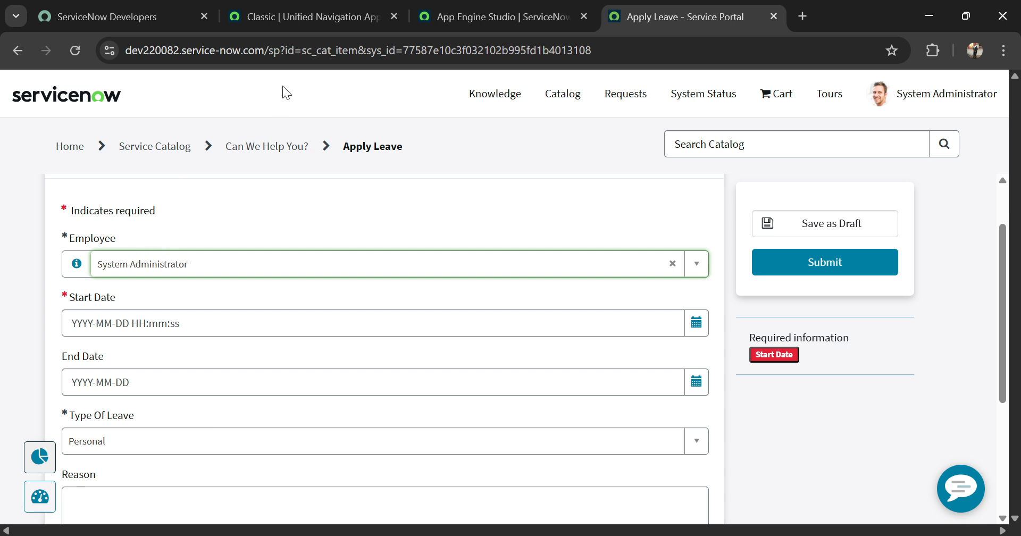
left_click(170, 326)
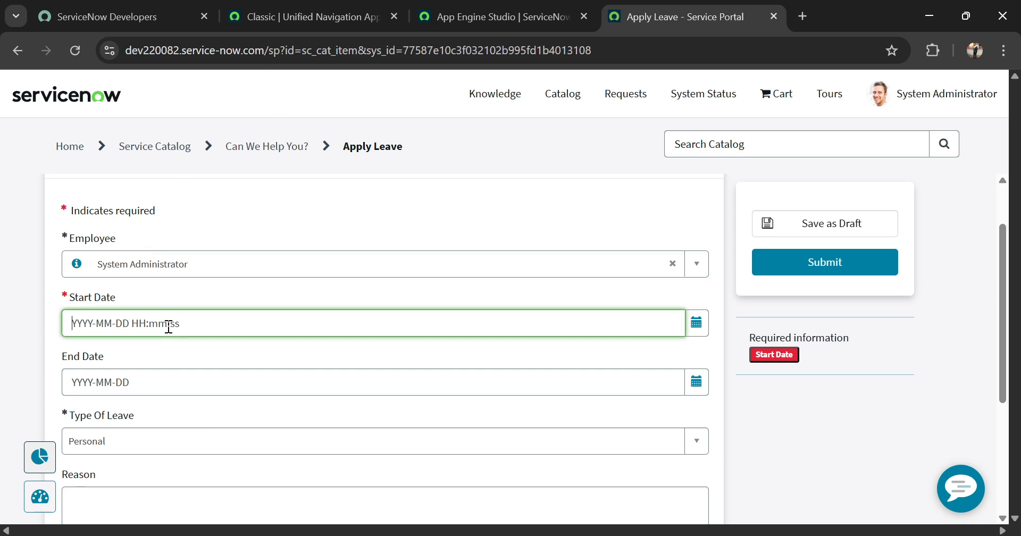
left_click(698, 323)
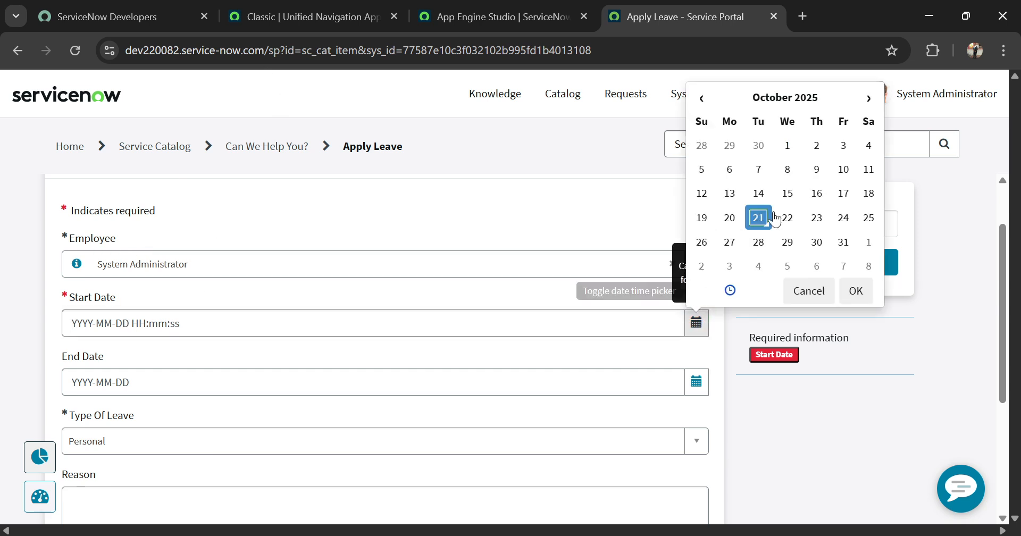
left_click(784, 228)
left_click(862, 295)
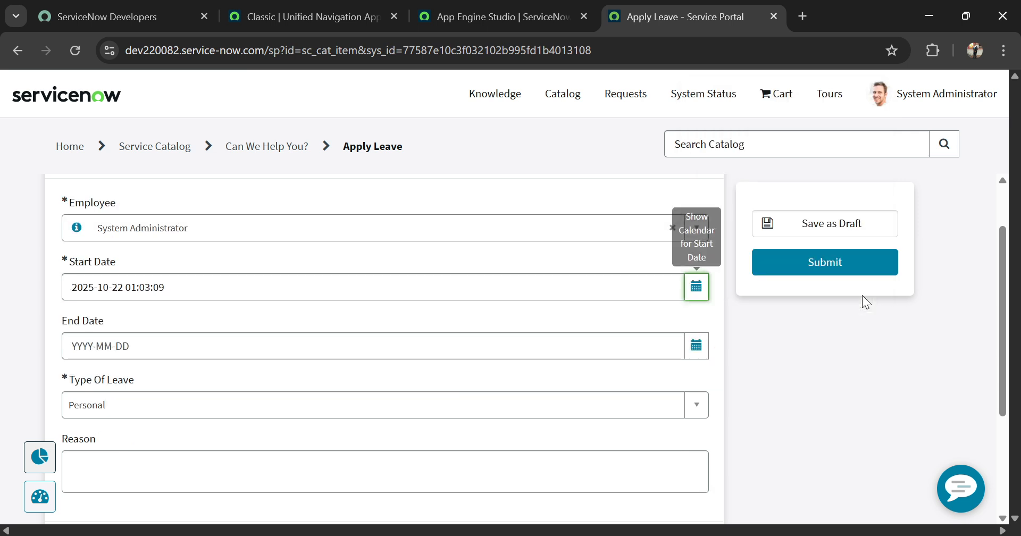
left_click(691, 355)
left_click(816, 267)
left_click(814, 341)
- Set Type Of Leave to Casual and enter "casual" as the Reason
left_click(695, 399)
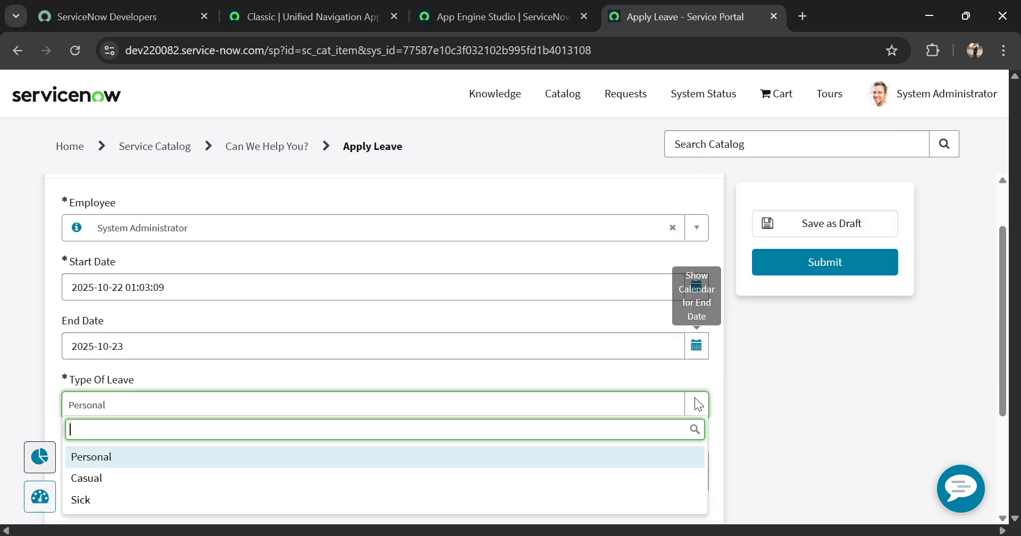
left_click(239, 476)
scroll(181, 337, "down", 3)
left_click(176, 327)
scroll(175, 328, "up", 3)
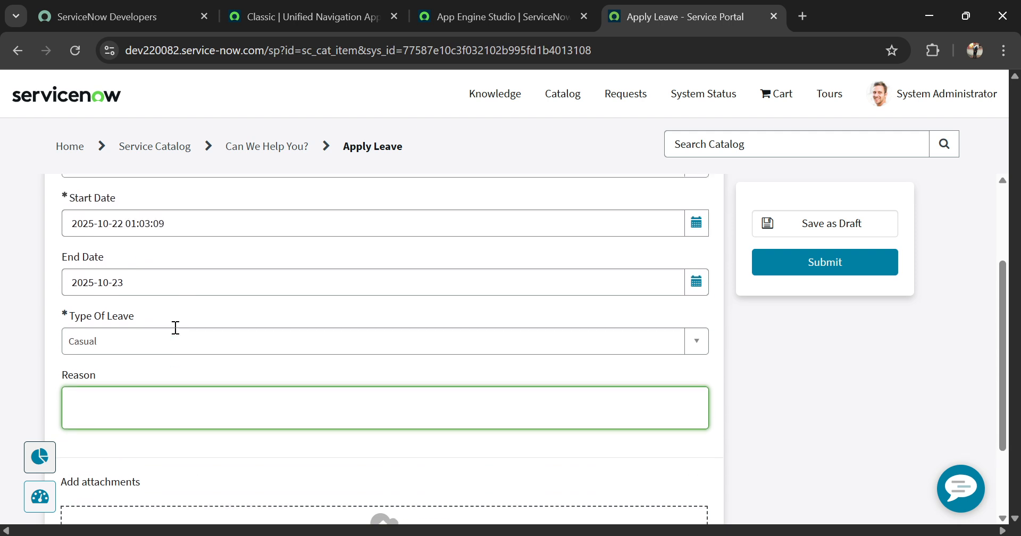
scroll(174, 328, "down", 2)
type("casual")
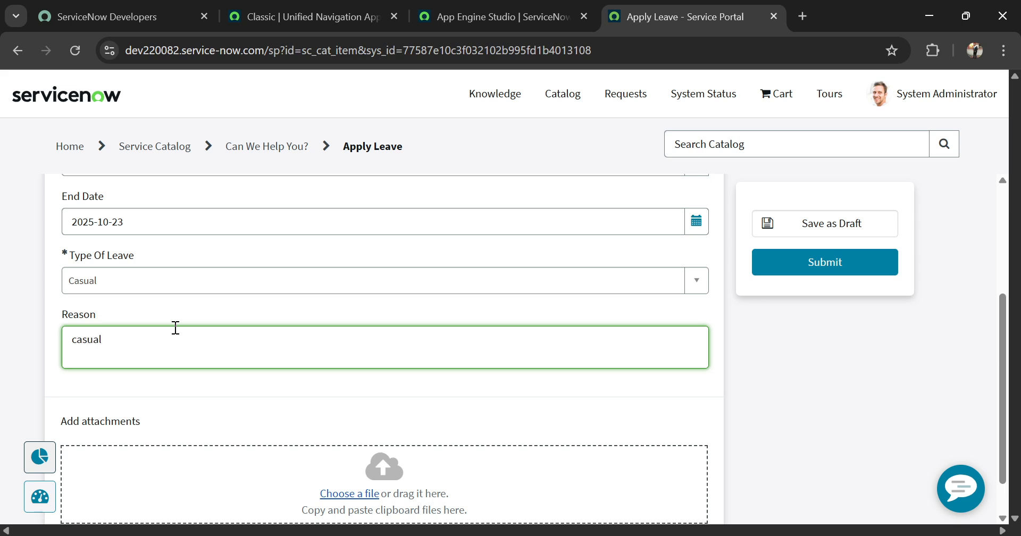
- Review the completed Apply Leave form from Employee to Reason and submit the request
scroll(462, 294, "up", 4)
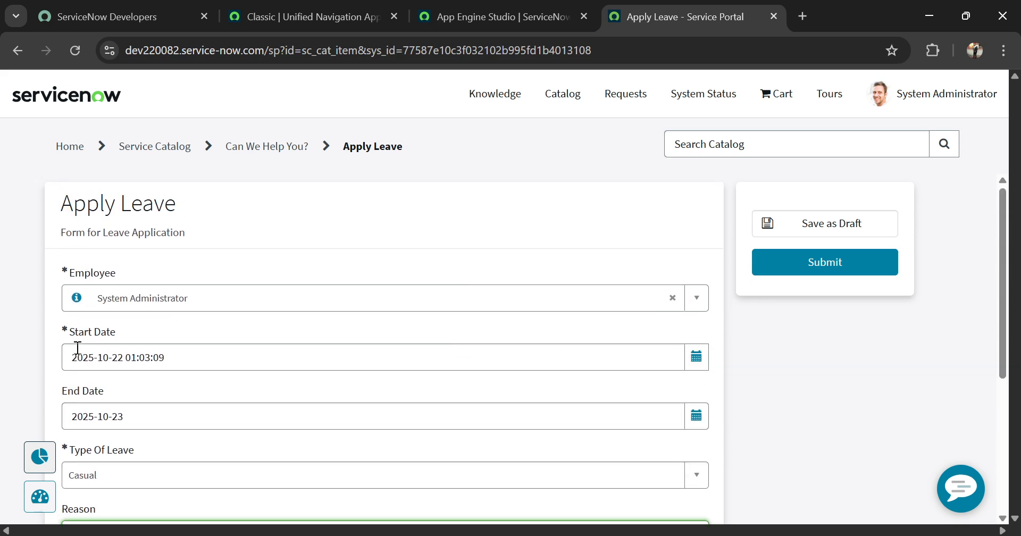
scroll(91, 351, "down", 2)
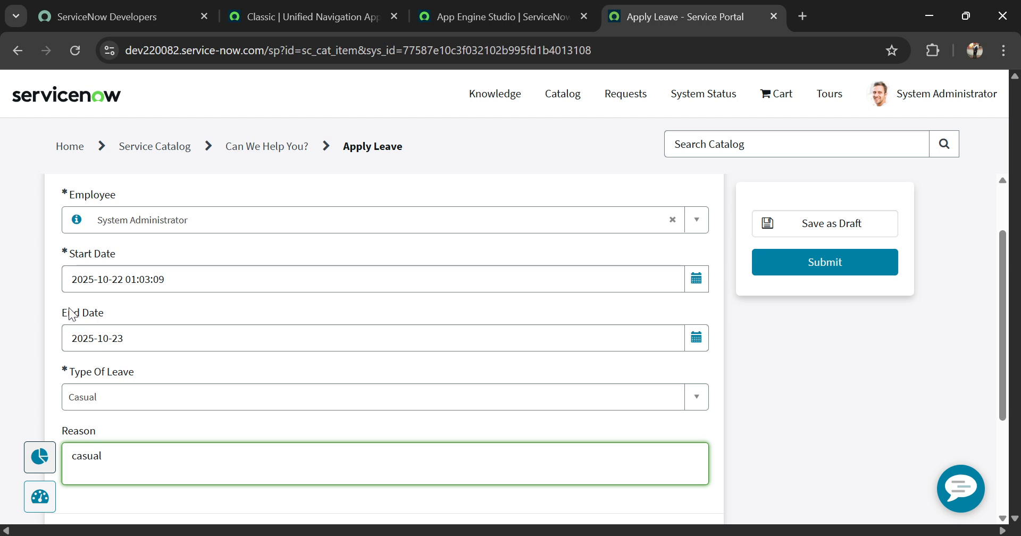
left_click_drag(62, 314, 120, 318)
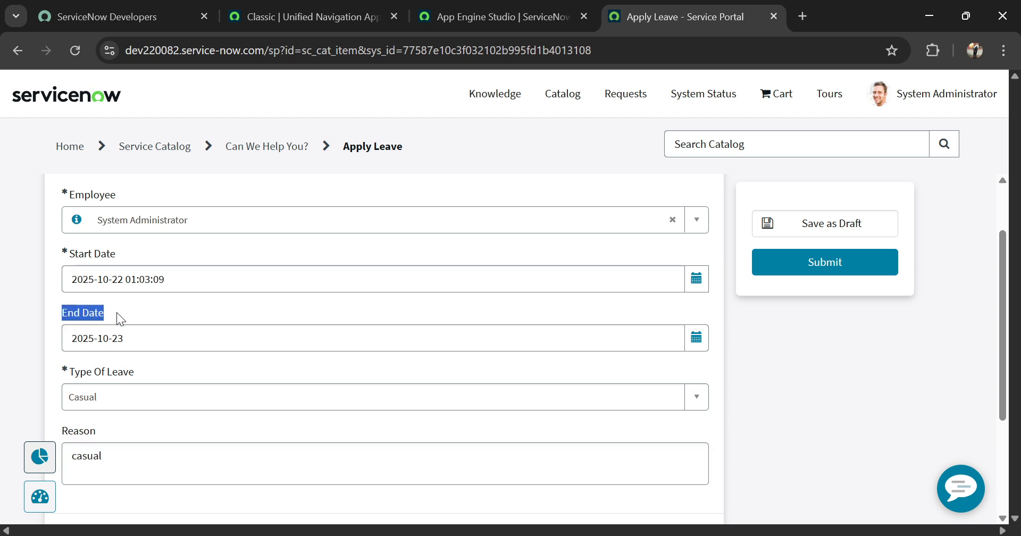
scroll(481, 375, "down", 2)
left_click(819, 274)
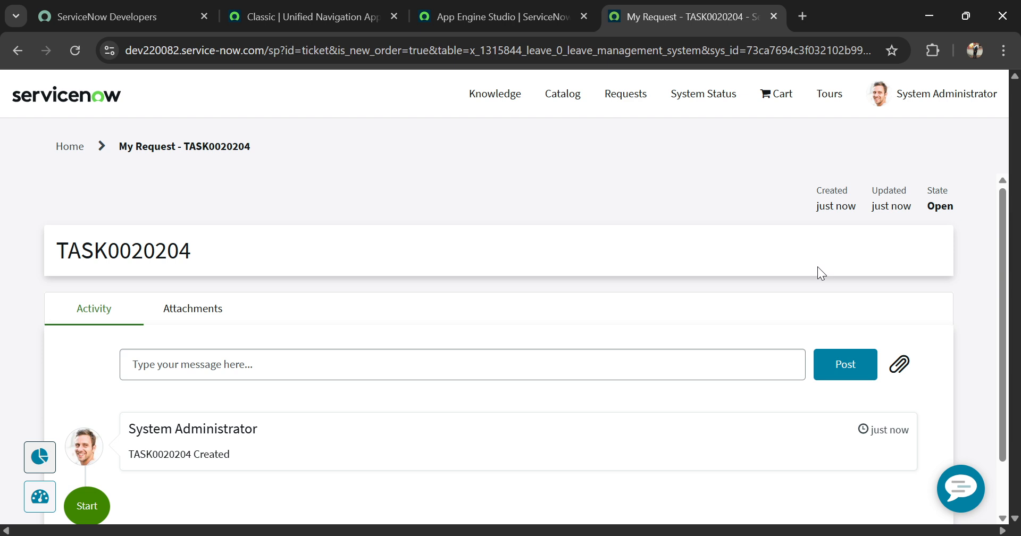
- Switch back to the Leave Management System app home in App Engine Studio
left_click(497, 12)
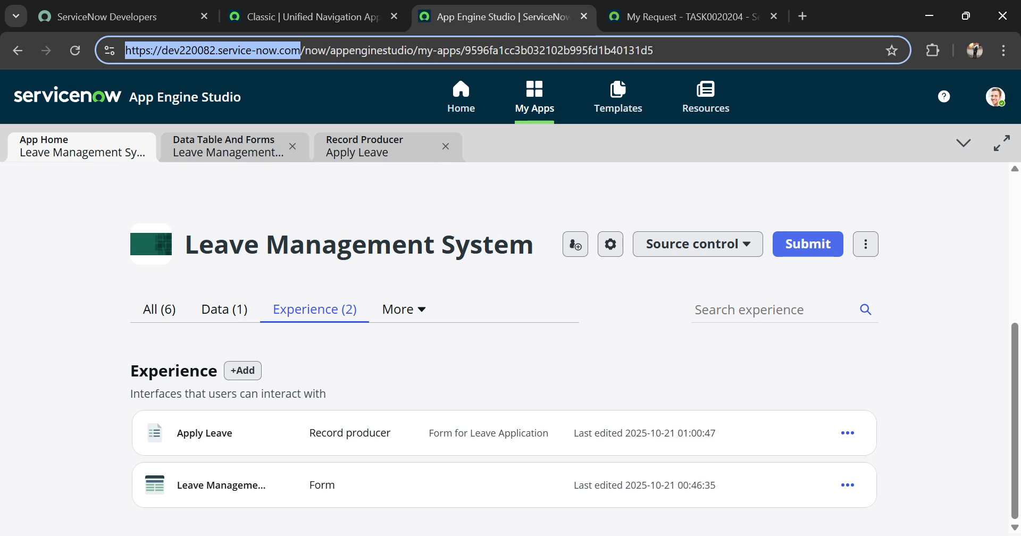
key("alt+Tab")
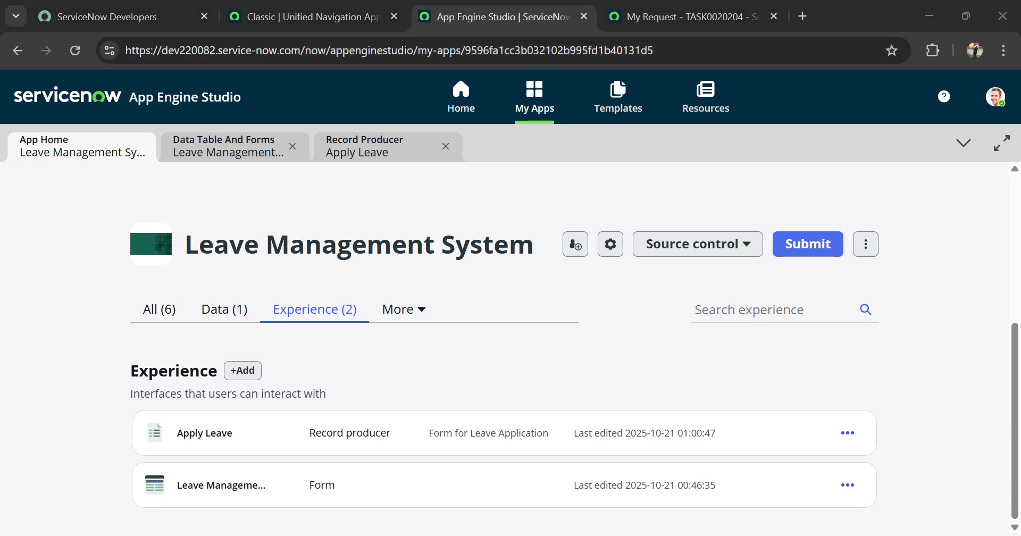